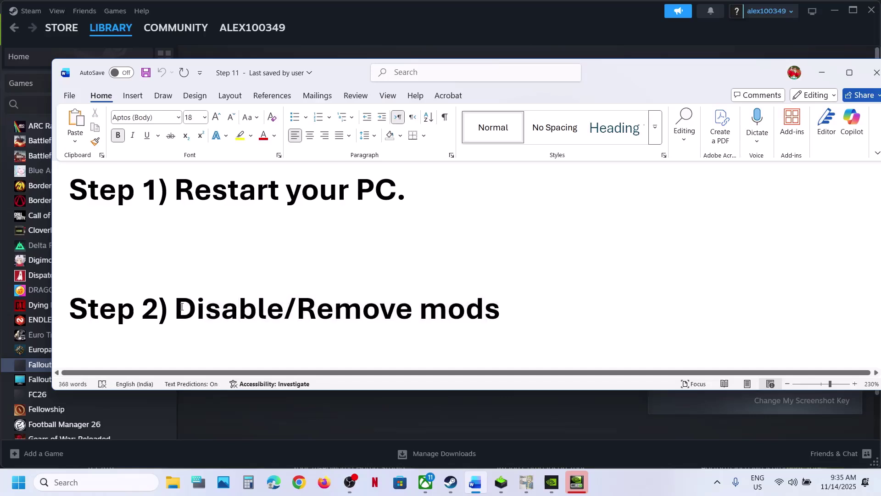
Highlight the Step 2 text on disabling mods and the Step 3 text on turning off Weapon Debris
{"action": "left_click_drag", "start_coordinate": [180, 307], "coordinate": [474, 307]}
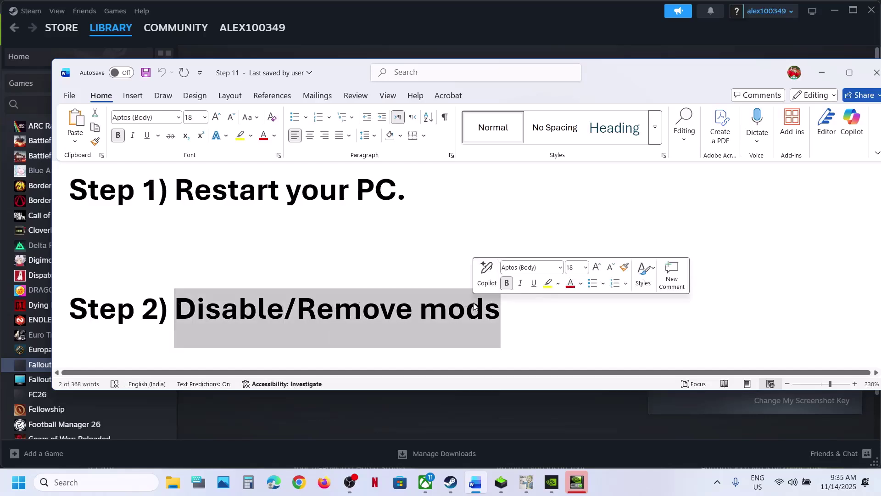
{"action": "scroll", "coordinate": [317, 291], "scroll_direction": "down", "scroll_amount": 3}
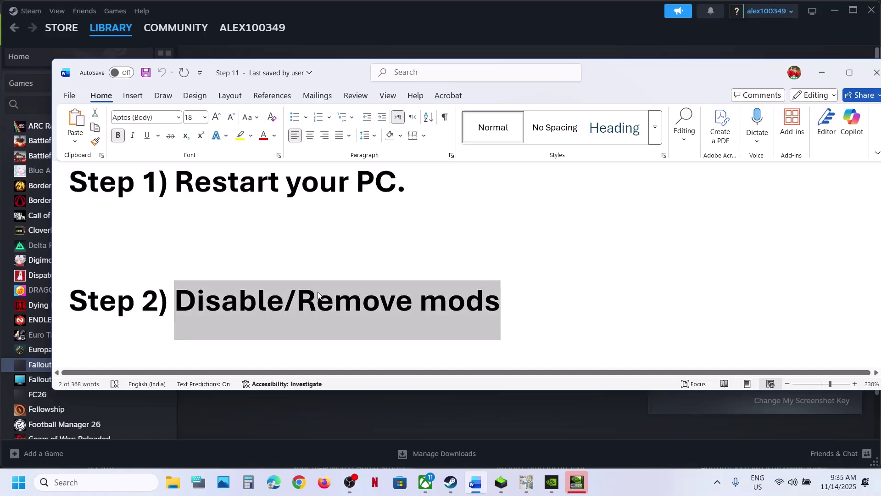
{"action": "left_click_drag", "start_coordinate": [180, 296], "coordinate": [622, 296]}
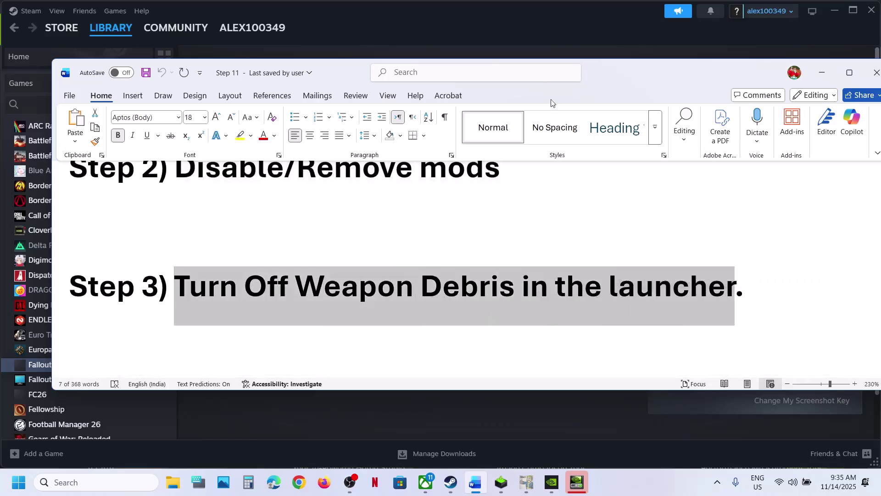
Switch to the Fallout 4 launcher, set Weapon Debris to Off (best performance) in the advanced options, and accept the options
{"action": "left_click", "coordinate": [501, 31]}
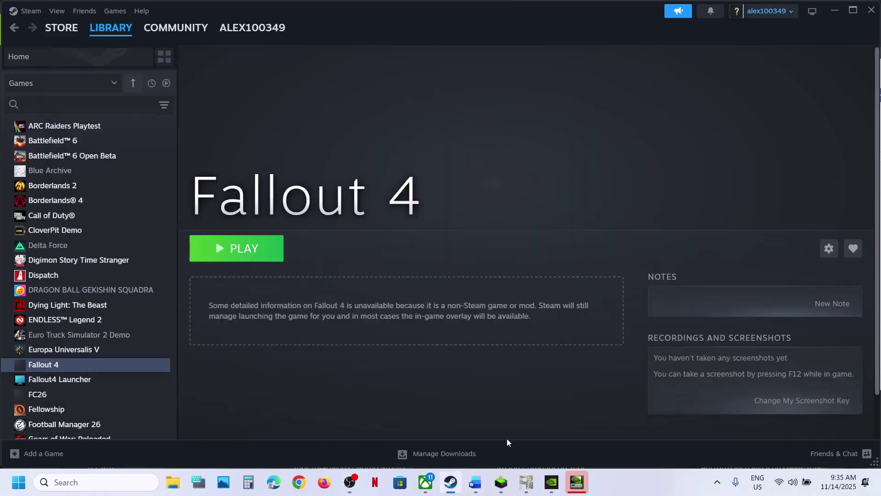
{"action": "mouse_move", "coordinate": [526, 482]}
{"action": "left_click", "coordinate": [541, 430]}
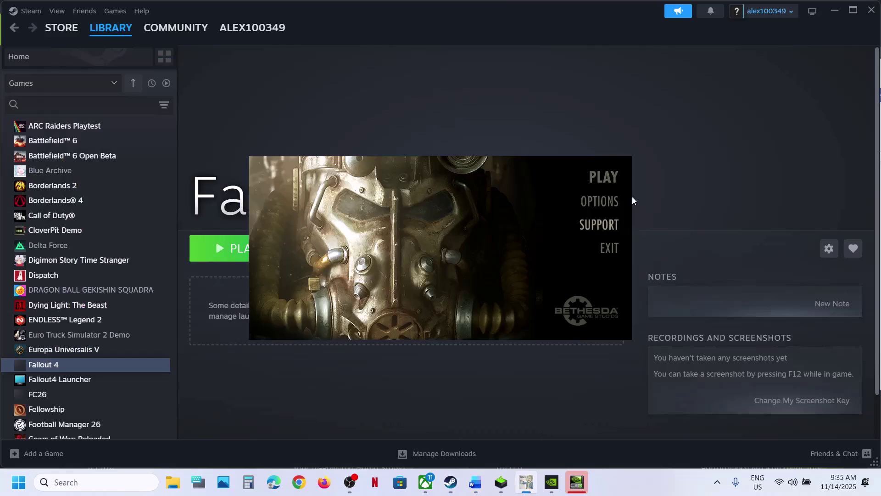
{"action": "left_click", "coordinate": [608, 205]}
{"action": "left_click", "coordinate": [523, 273]}
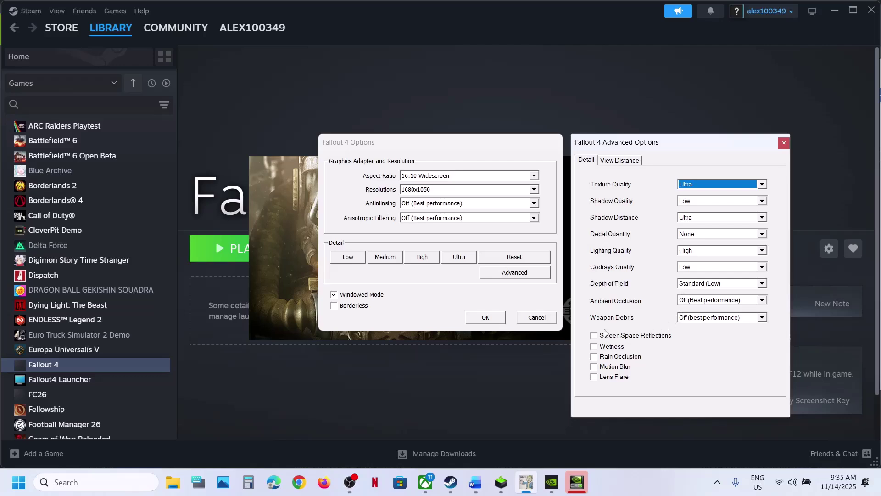
{"action": "left_click", "coordinate": [682, 318]}
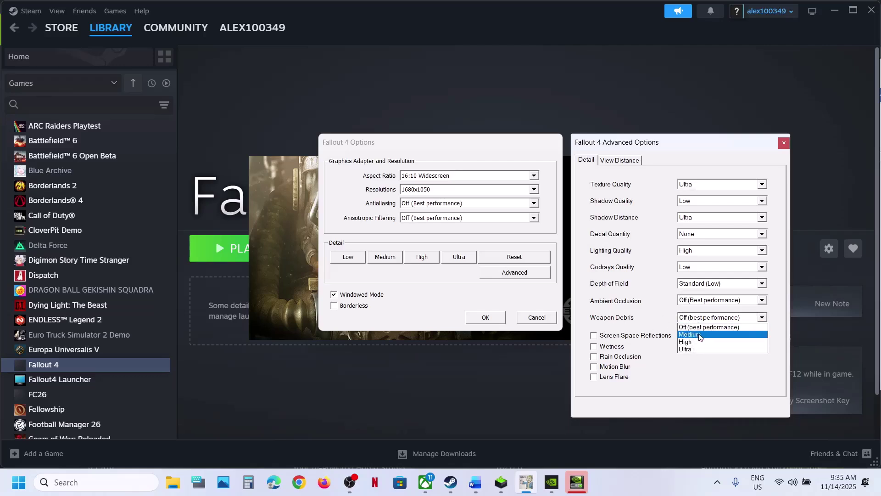
{"action": "left_click", "coordinate": [695, 329]}
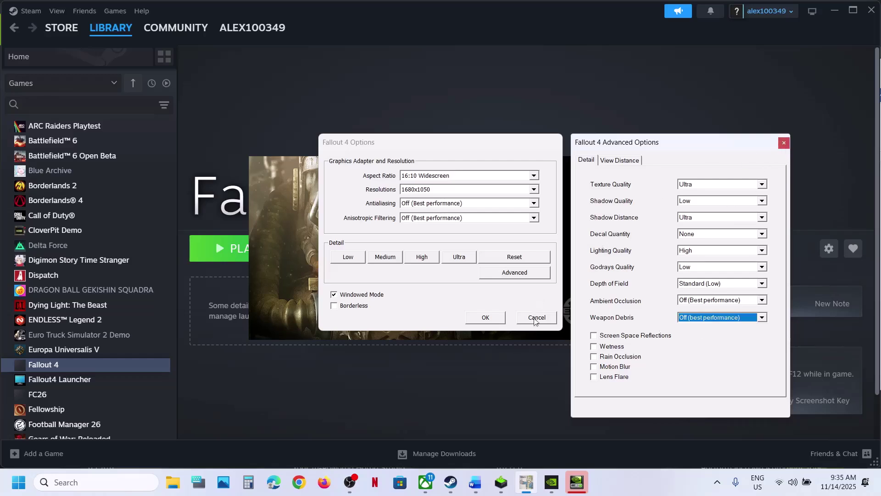
{"action": "left_click", "coordinate": [496, 321]}
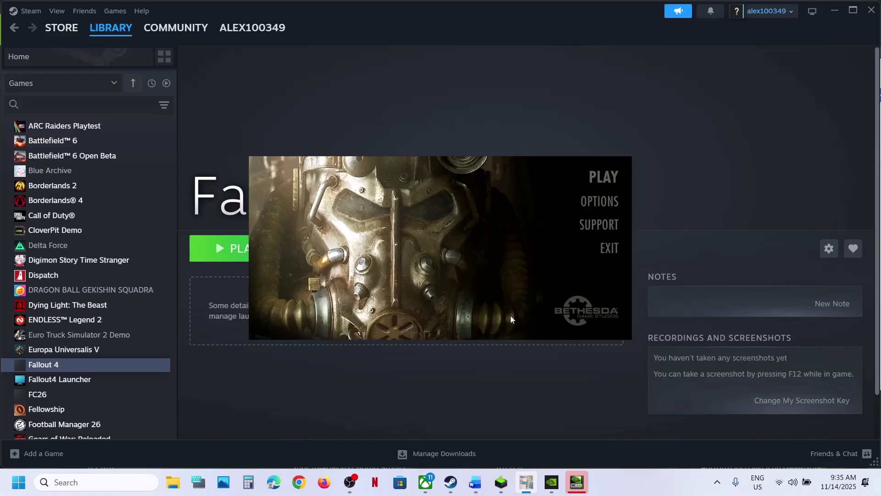
Return to the Word document and highlight the Step 4 text on limiting the monitor's refresh rate to 60Hz
{"action": "left_click", "coordinate": [475, 482]}
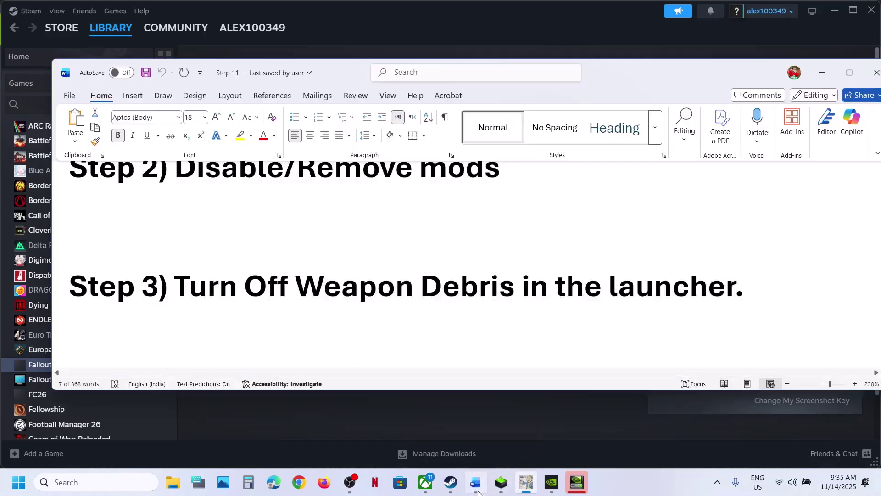
{"action": "scroll", "coordinate": [394, 293], "scroll_direction": "down", "scroll_amount": 5}
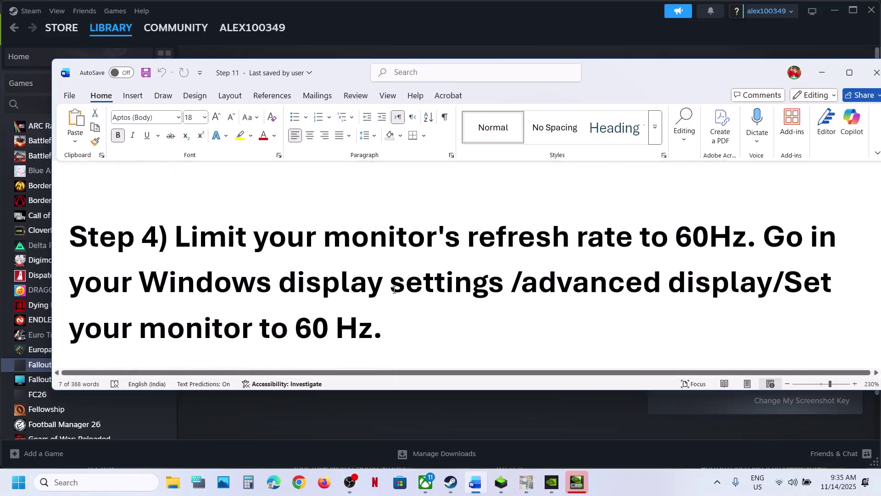
{"action": "left_click_drag", "start_coordinate": [483, 228], "coordinate": [734, 227]}
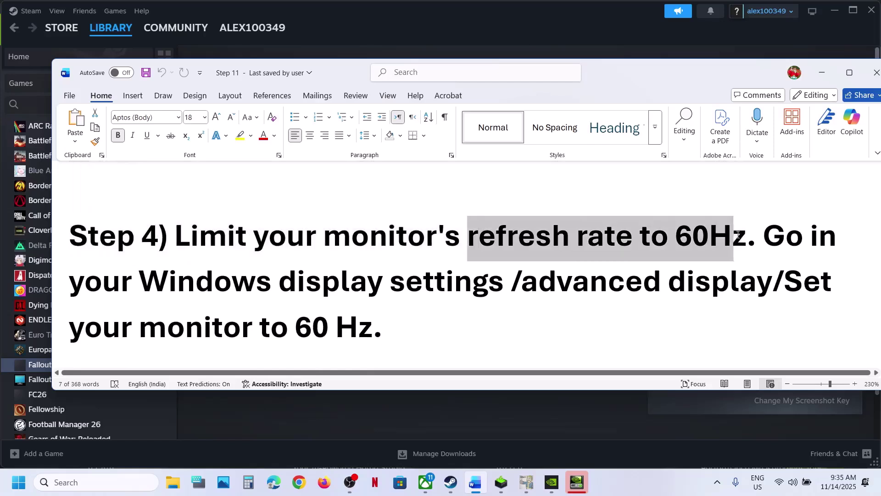
{"action": "left_click", "coordinate": [475, 252]}
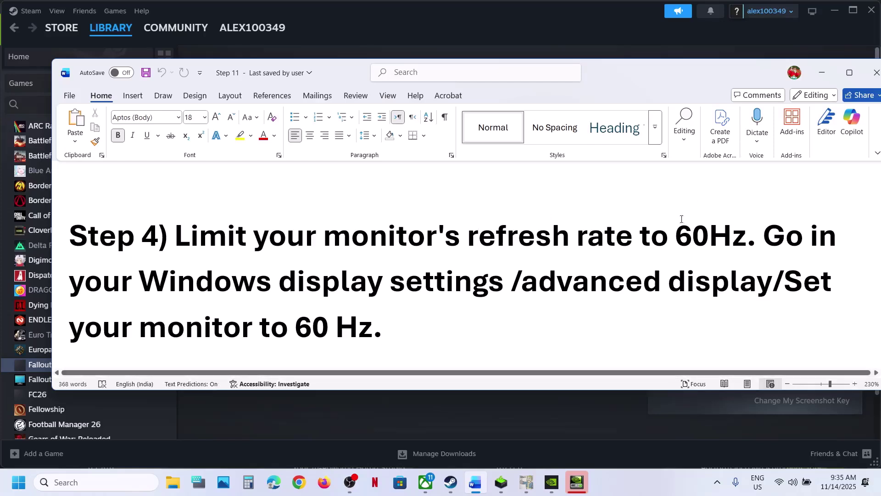
{"action": "left_click_drag", "start_coordinate": [676, 231], "coordinate": [742, 231]}
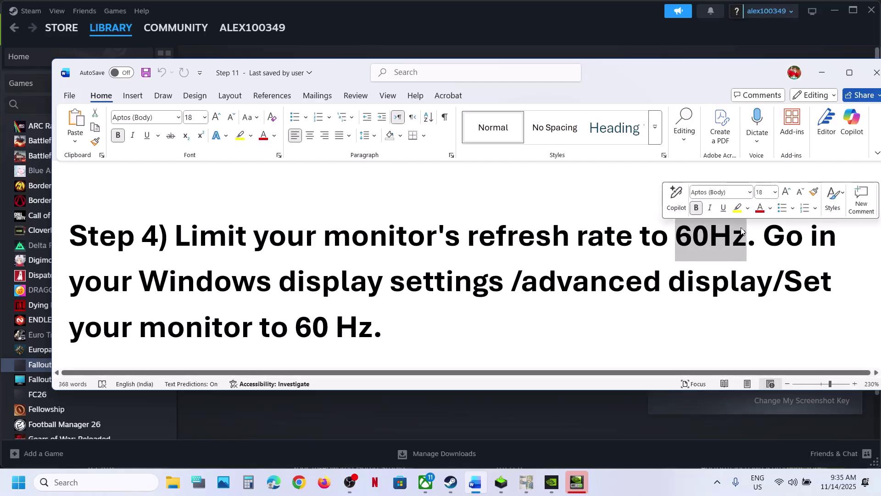
{"action": "left_click", "coordinate": [763, 232]}
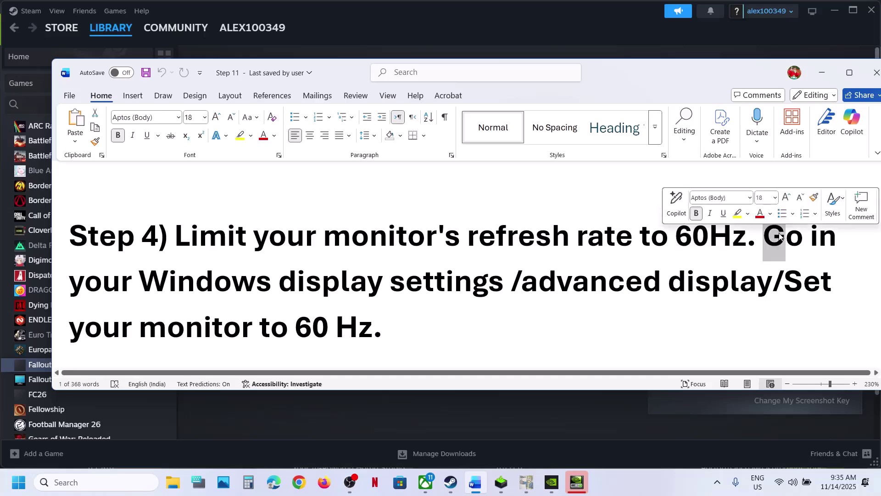
Set the internal display's refresh rate to 60.01 Hz in the Windows advanced display settings and close Settings
{"action": "key", "text": "super+i"}
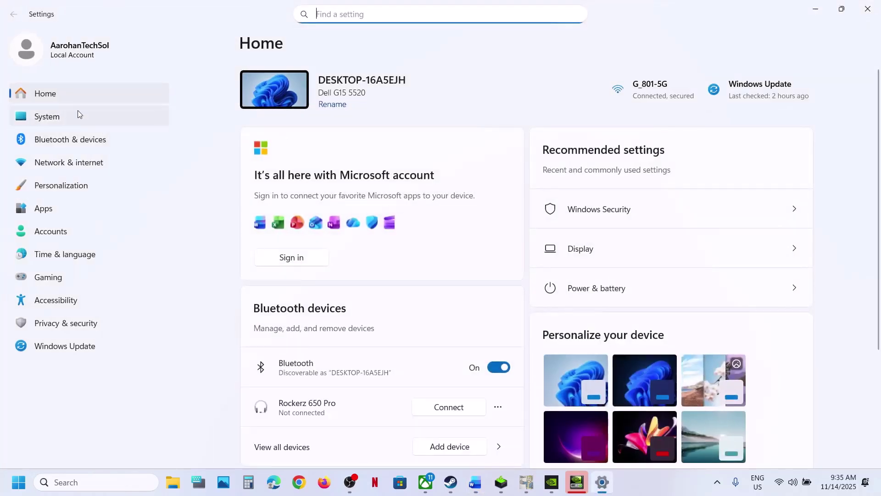
{"action": "left_click", "coordinate": [77, 110]}
{"action": "scroll", "coordinate": [467, 262], "scroll_direction": "down", "scroll_amount": 4}
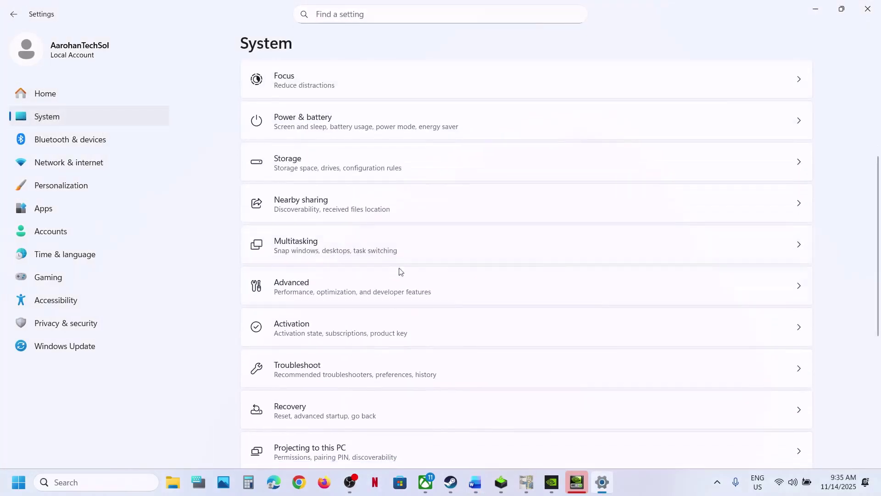
{"action": "scroll", "coordinate": [399, 271], "scroll_direction": "up", "scroll_amount": 5}
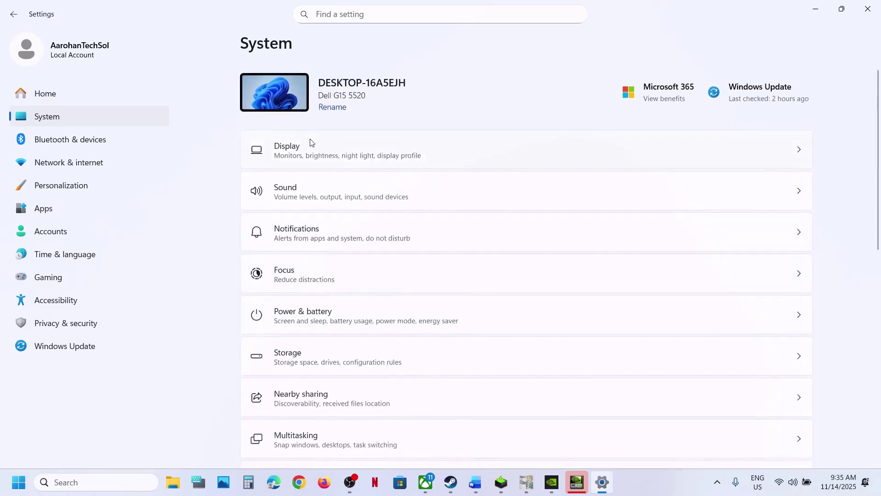
{"action": "left_click", "coordinate": [310, 143]}
{"action": "scroll", "coordinate": [397, 269], "scroll_direction": "down", "scroll_amount": 3}
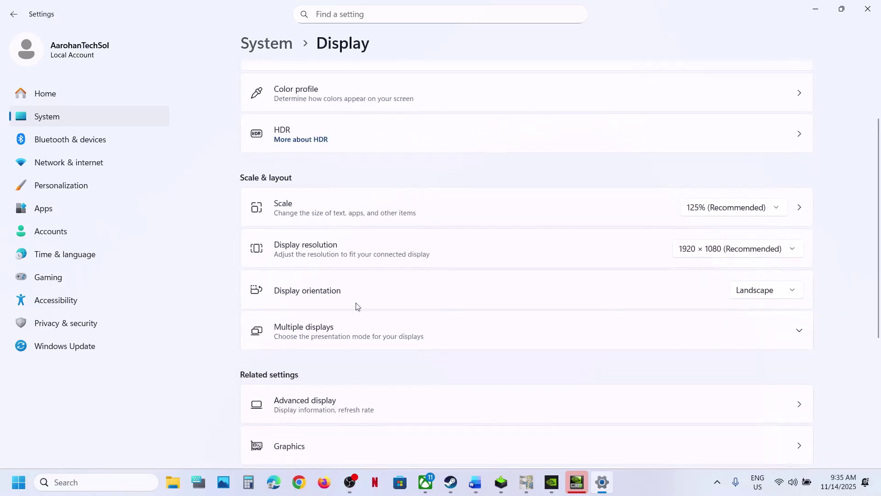
{"action": "left_click", "coordinate": [327, 346]}
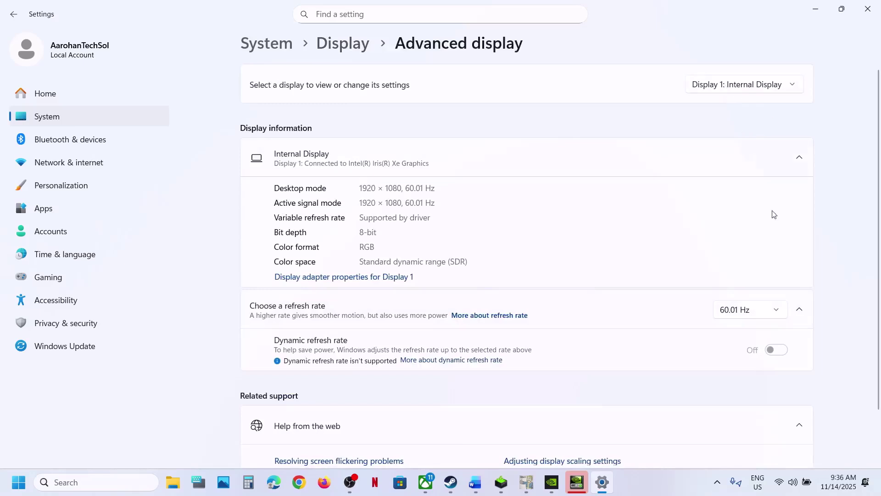
{"action": "left_click", "coordinate": [745, 315]}
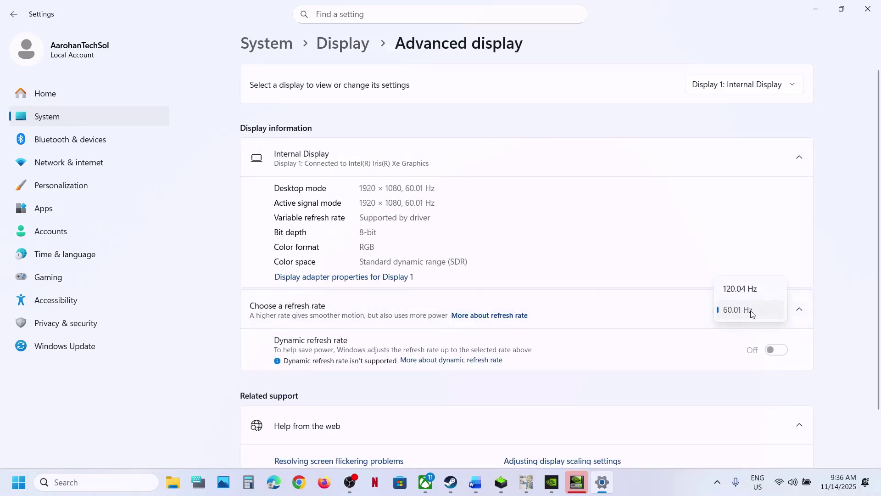
{"action": "left_click", "coordinate": [752, 313]}
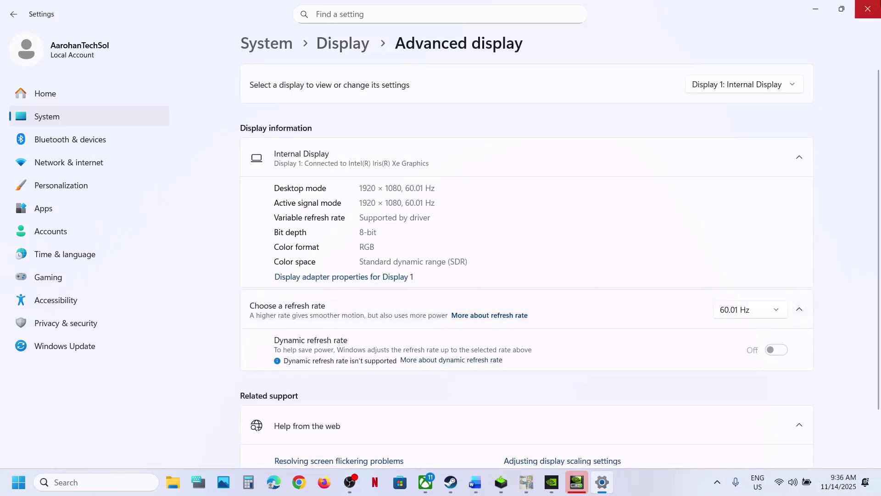
{"action": "left_click", "coordinate": [876, 12]}
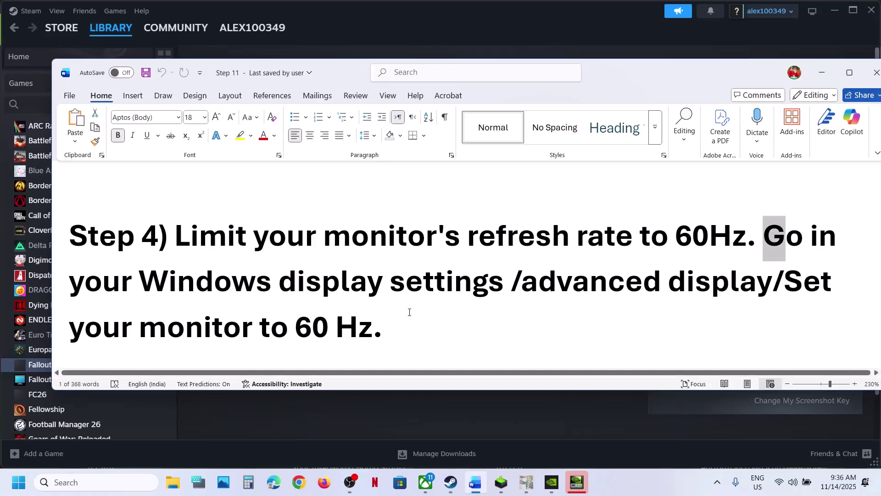
Highlight the Step 5 text on launching from the Nvidia App, and open the NVIDIA App through Windows search
{"action": "scroll", "coordinate": [410, 312], "scroll_direction": "down", "scroll_amount": 5}
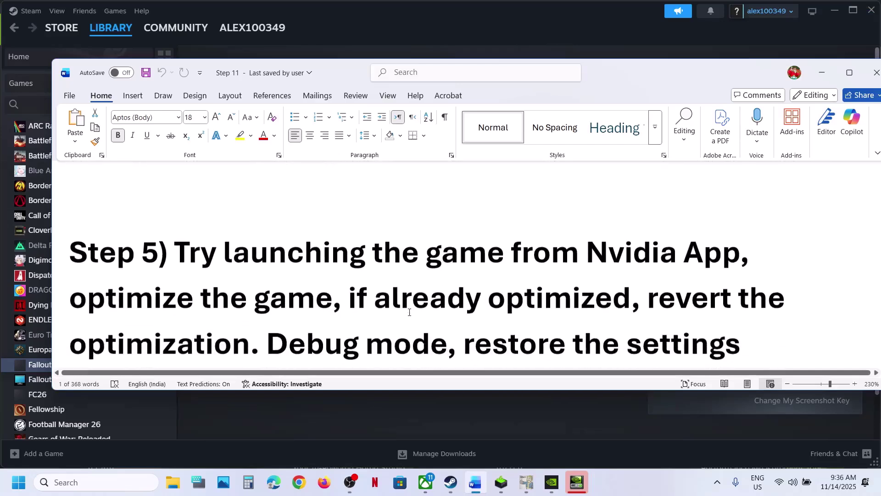
{"action": "left_click_drag", "start_coordinate": [202, 230], "coordinate": [680, 229]}
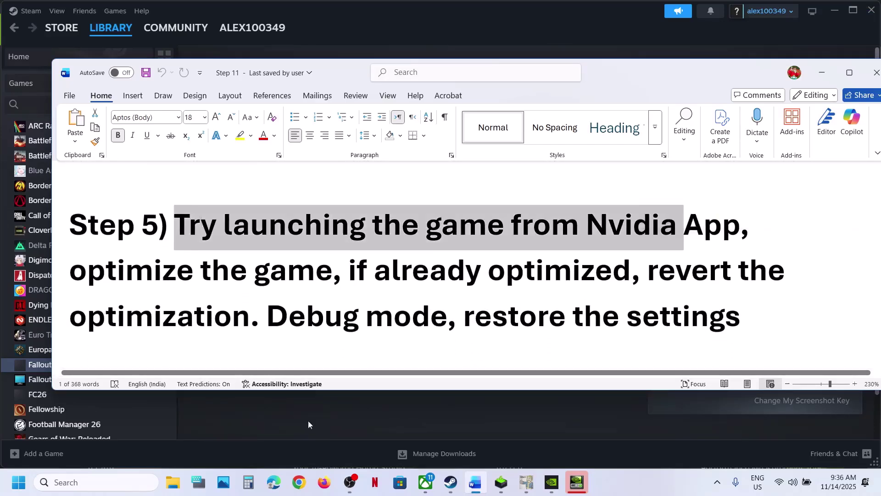
{"action": "left_click", "coordinate": [127, 489]}
{"action": "type", "text": "nvidia"}
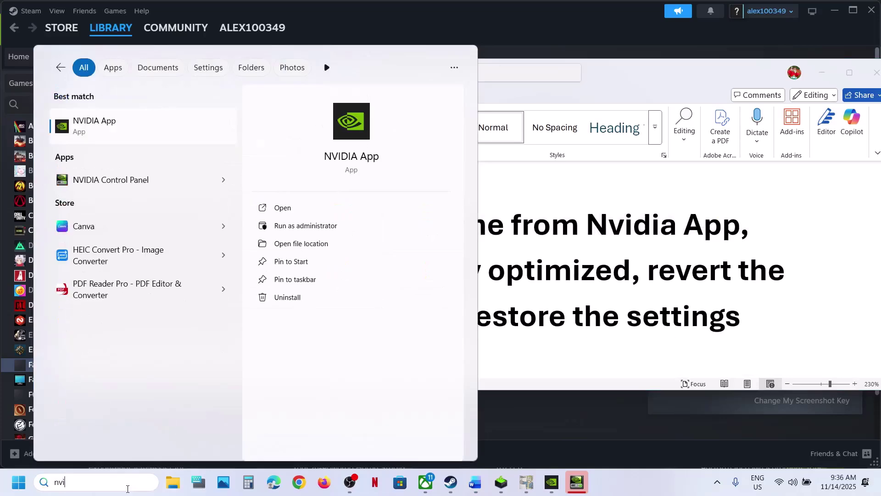
{"action": "key", "text": "Return"}
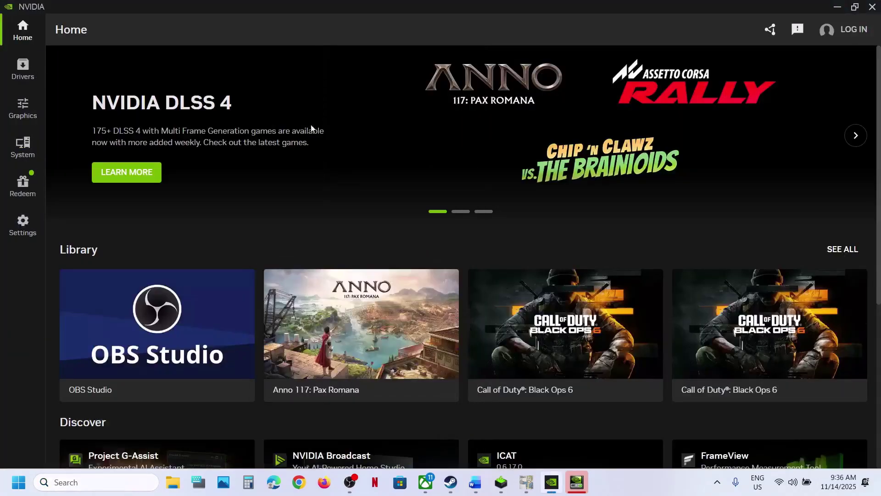
Show the graphics program settings for the first Call of Duty: Black Ops 6 entry
{"action": "mouse_move", "coordinate": [414, 338]}
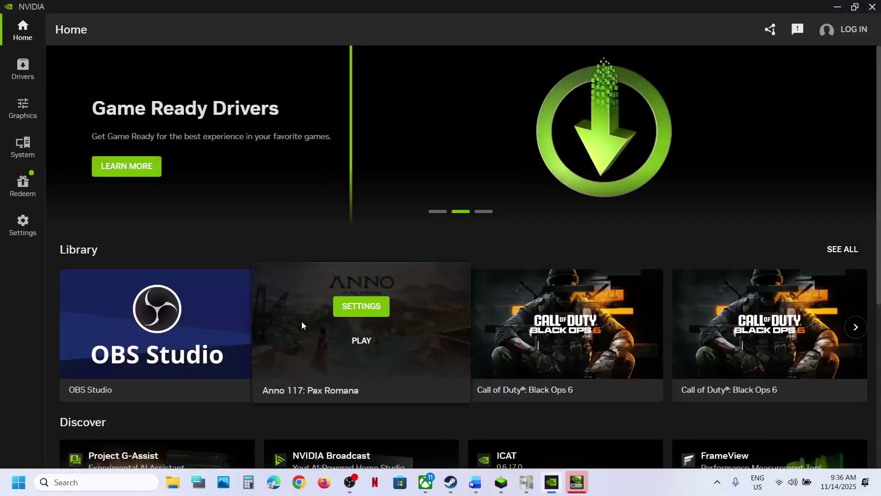
{"action": "left_click", "coordinate": [26, 117]}
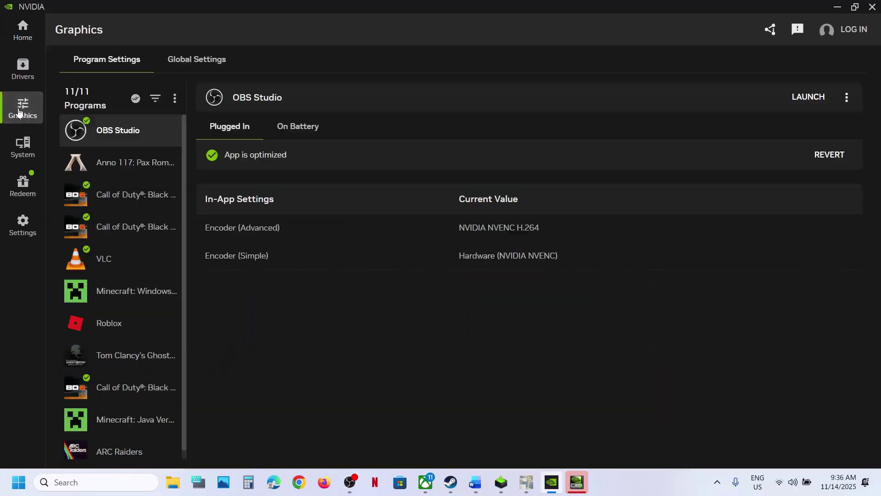
{"action": "scroll", "coordinate": [138, 374], "scroll_direction": "down", "scroll_amount": 1}
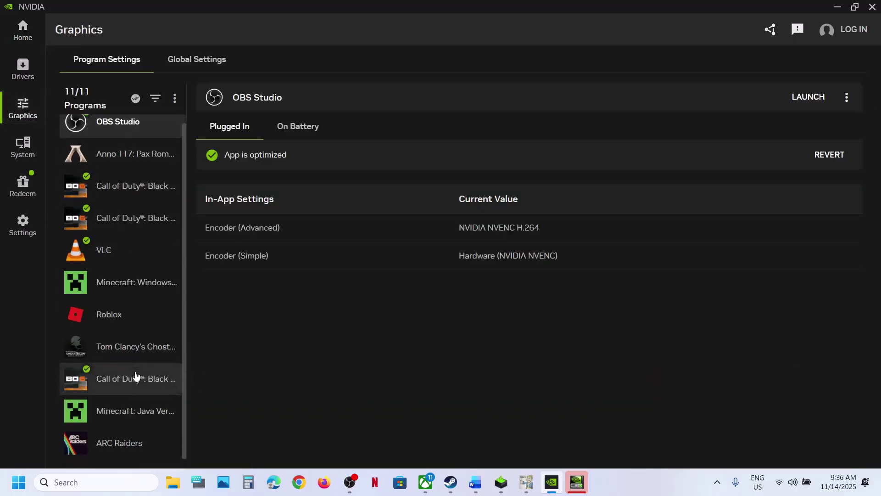
{"action": "scroll", "coordinate": [151, 338], "scroll_direction": "up", "scroll_amount": 1}
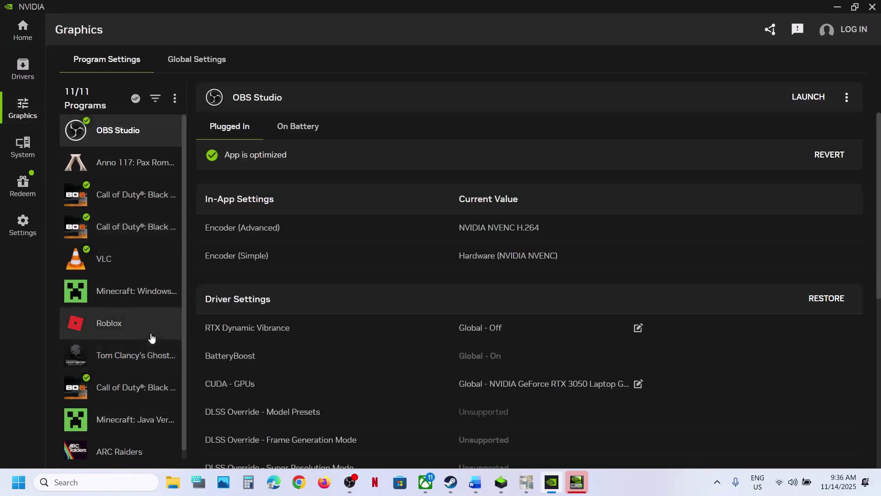
{"action": "left_click", "coordinate": [137, 205]}
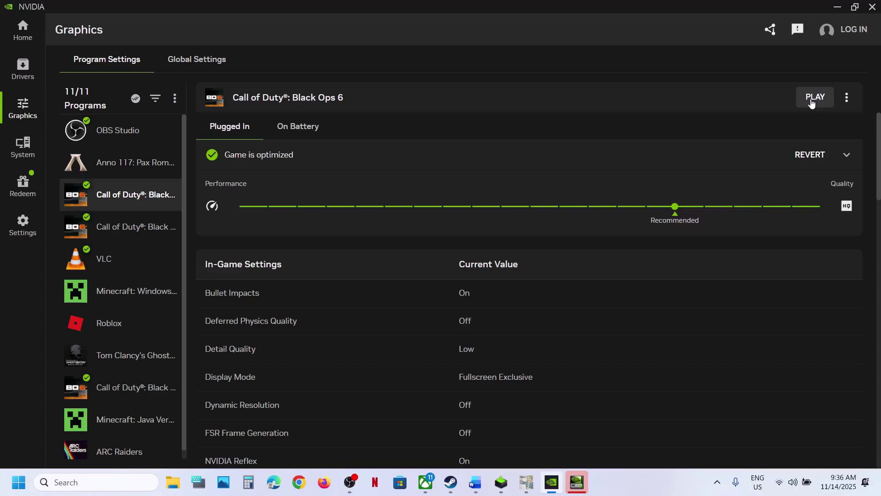
Toggle the optimization of Call of Duty: Black Ops 6 off and on, ending with it reverted
{"action": "left_click", "coordinate": [803, 156]}
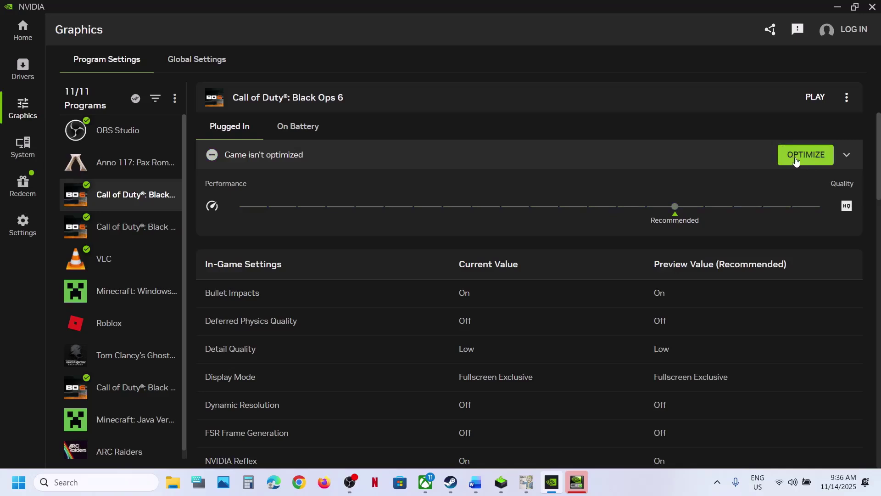
{"action": "left_click", "coordinate": [796, 158]}
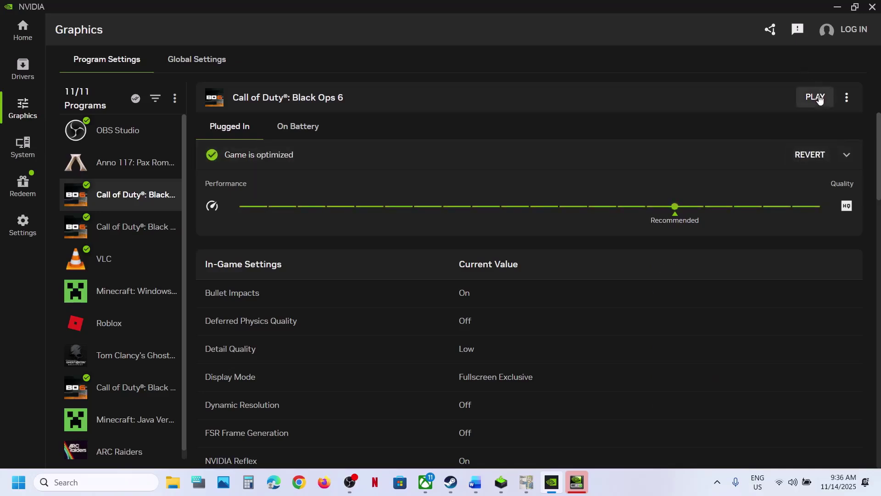
{"action": "left_click", "coordinate": [799, 158]}
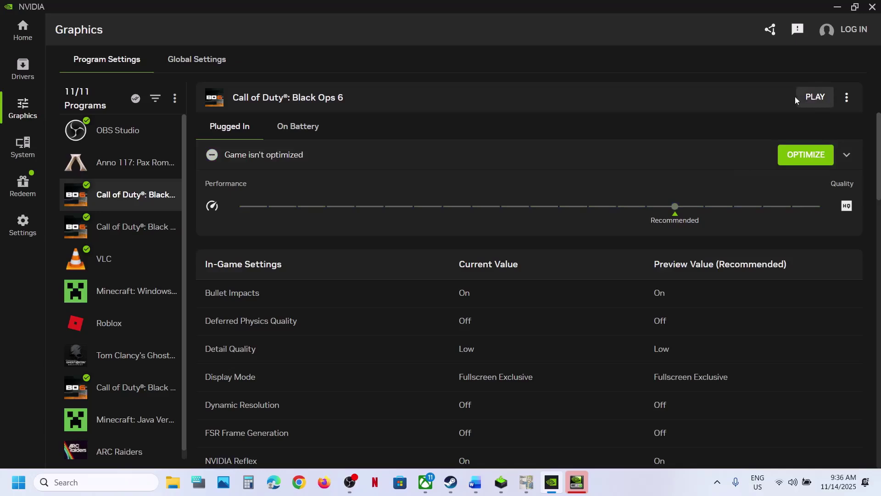
View the NVIDIA App's feature settings and close the app, and highlight "Debug mode" in the Step 5 text in Word
{"action": "left_click", "coordinate": [22, 225]}
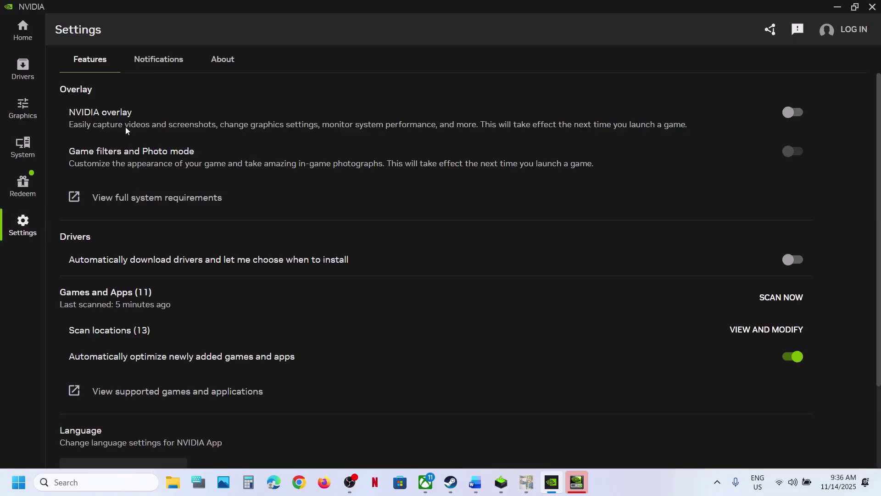
{"action": "left_click", "coordinate": [871, 8]}
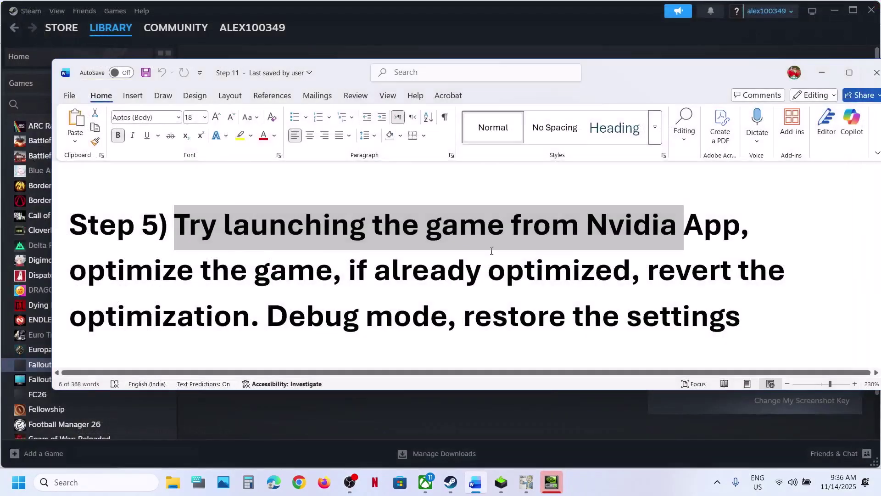
{"action": "left_click_drag", "start_coordinate": [267, 317], "coordinate": [448, 316]}
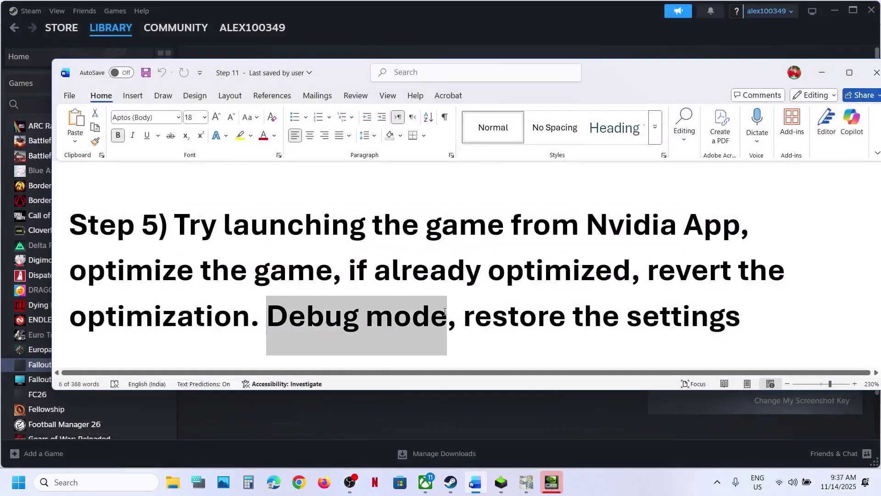
Show the Windows desktop and open NVIDIA Control Panel from the desktop's extended options
{"action": "key", "text": "super+d"}
{"action": "right_click", "coordinate": [397, 307]}
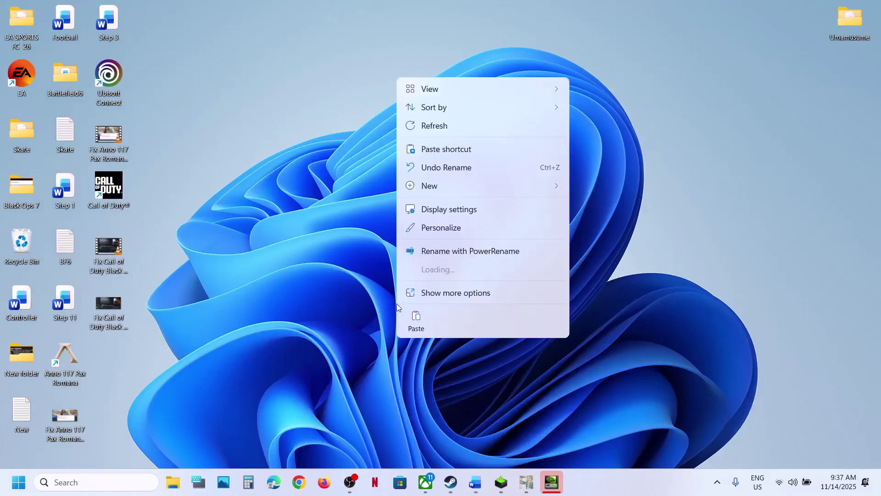
{"action": "left_click", "coordinate": [447, 298]}
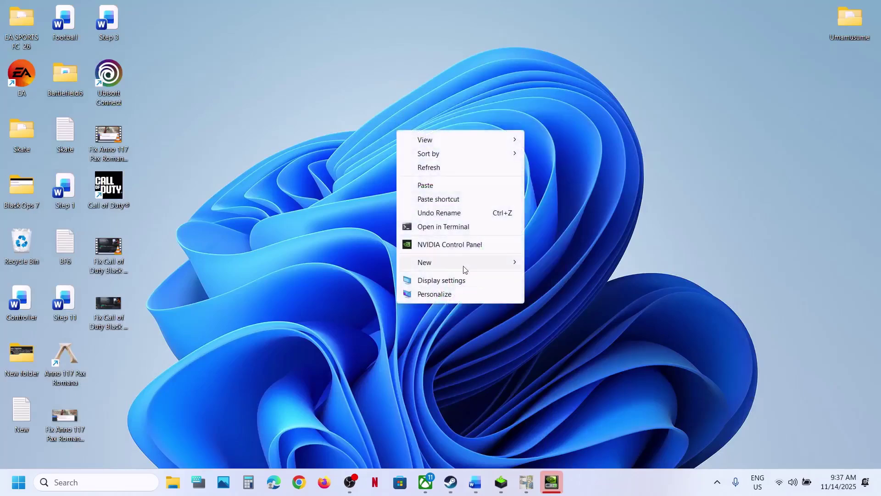
{"action": "left_click", "coordinate": [452, 248]}
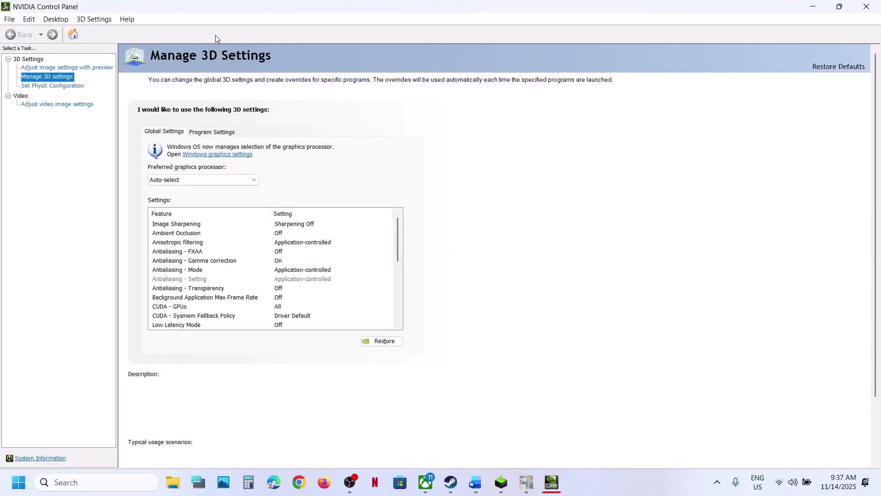
Toggle Debug Mode in NVIDIA Control Panel and check its entry once more
{"action": "left_click", "coordinate": [128, 19]}
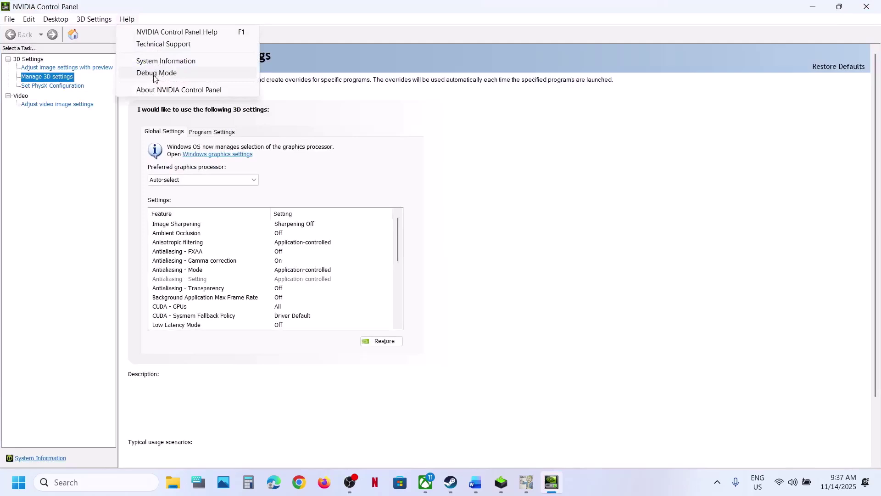
{"action": "left_click", "coordinate": [155, 75]}
{"action": "left_click", "coordinate": [128, 22]}
{"action": "left_click", "coordinate": [99, 177]}
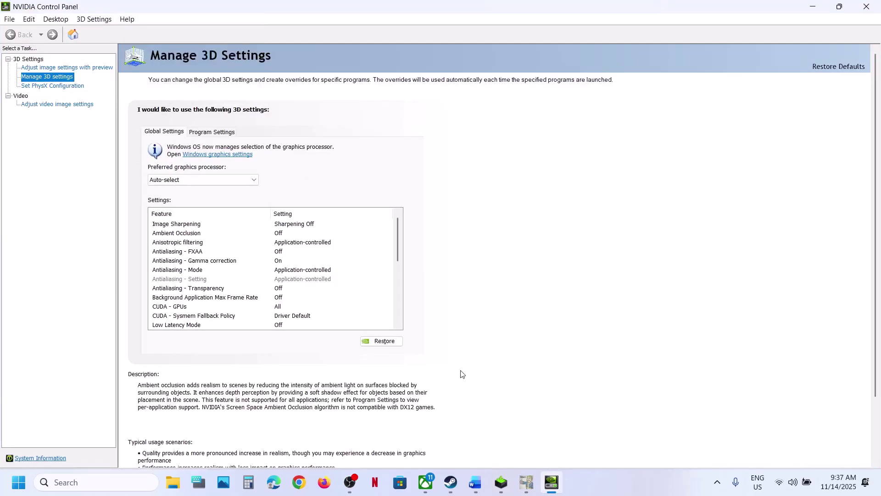
Highlight "restore the settings" in the Step 5 text in Word, and minimize the document to return to NVIDIA Control Panel
{"action": "left_click", "coordinate": [475, 482]}
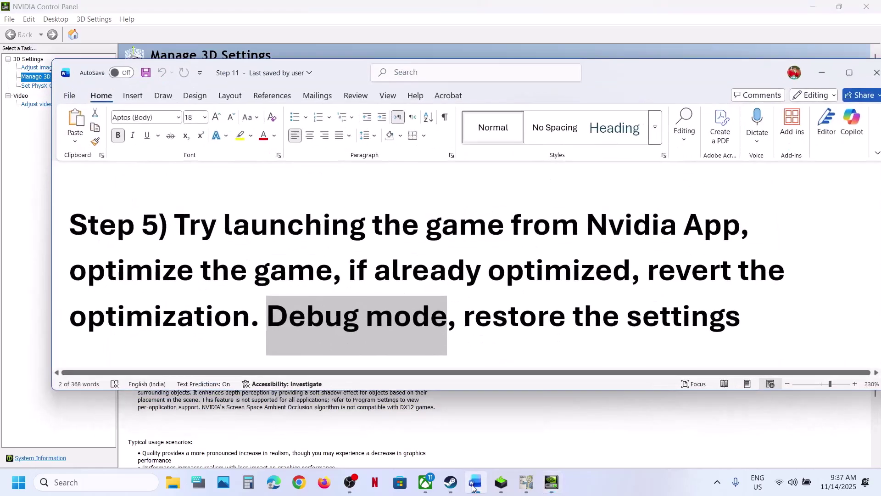
{"action": "left_click_drag", "start_coordinate": [487, 310], "coordinate": [742, 316]}
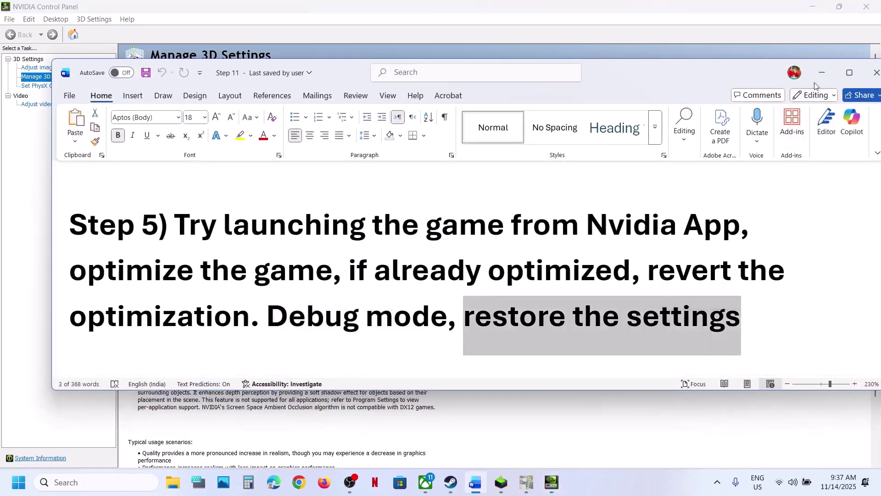
{"action": "left_click", "coordinate": [822, 73]}
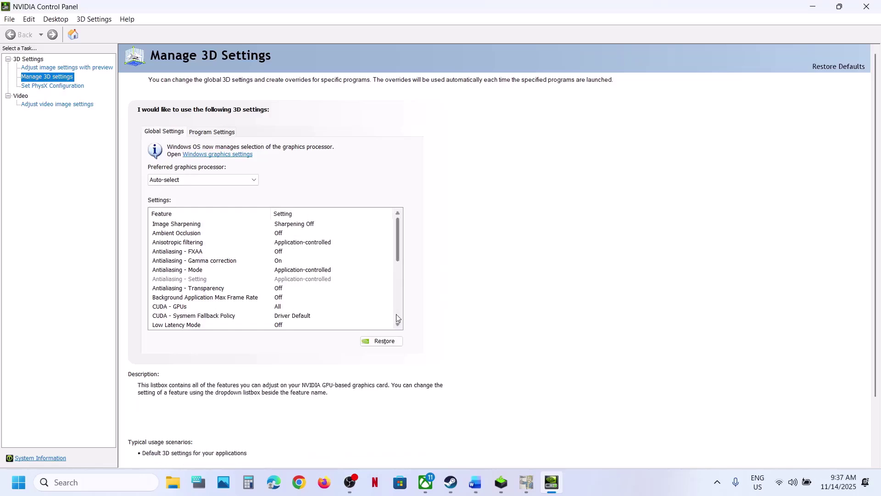
Restore the global 3D settings to their defaults, apply the change and close NVIDIA Control Panel
{"action": "left_click", "coordinate": [383, 340]}
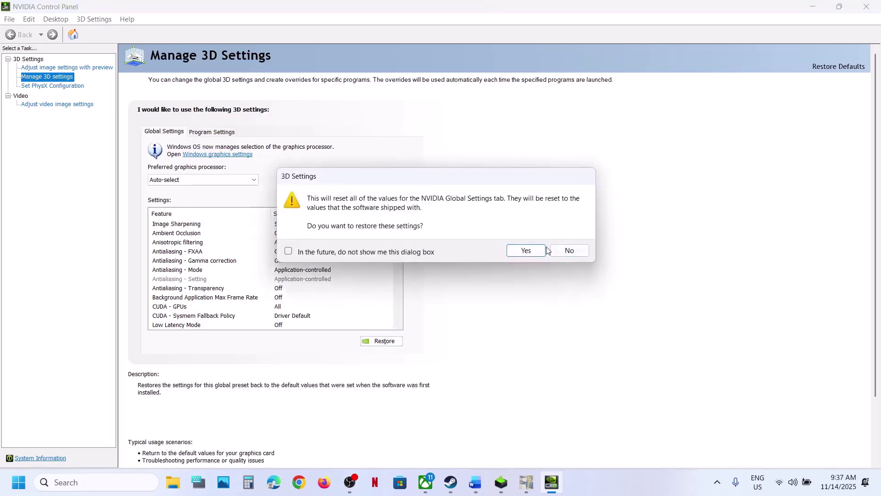
{"action": "left_click", "coordinate": [528, 251]}
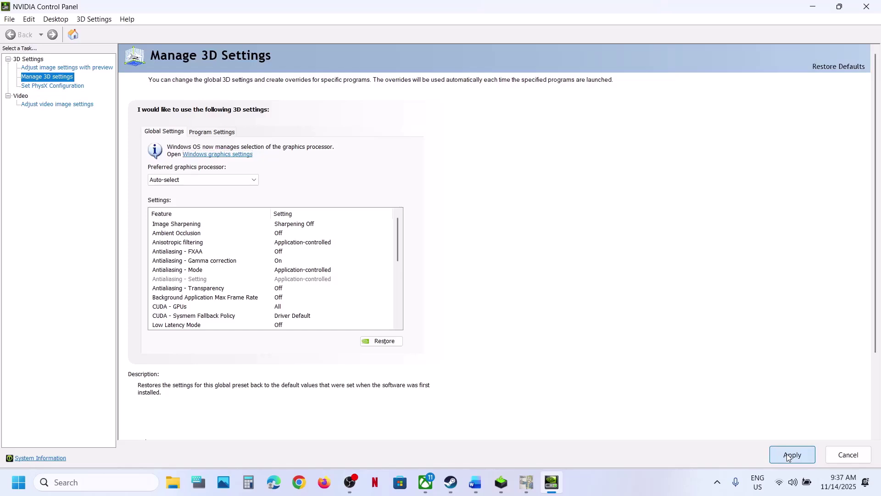
{"action": "left_click", "coordinate": [787, 453]}
{"action": "left_click", "coordinate": [873, 8]}
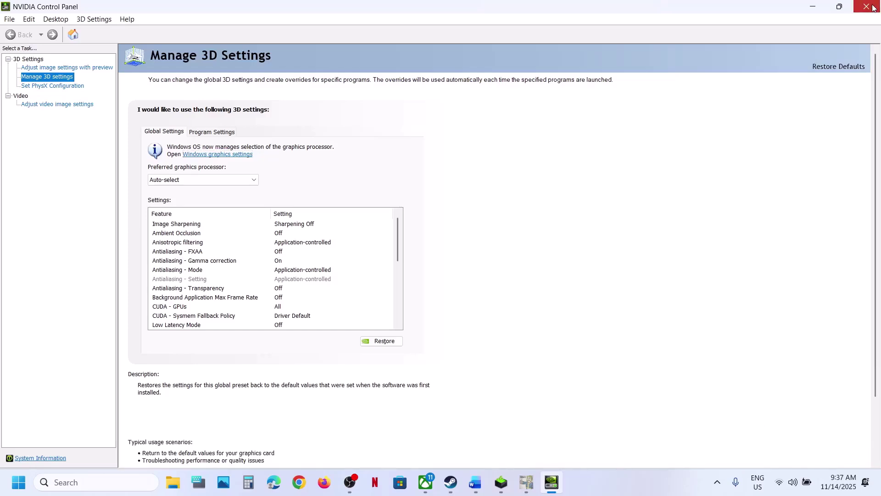
Show the Step 6 text on closing OneDrive in Word, and check the hidden system tray icons over Steam
{"action": "left_click", "coordinate": [476, 482]}
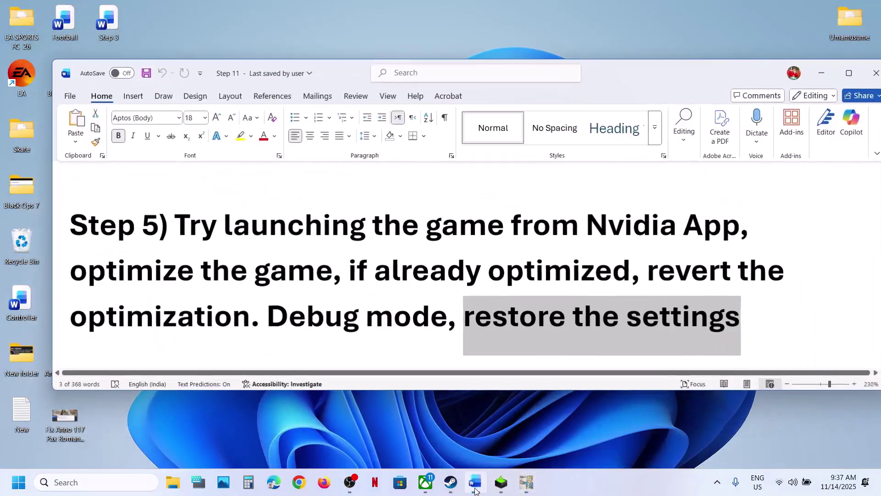
{"action": "scroll", "coordinate": [363, 322], "scroll_direction": "down", "scroll_amount": 3}
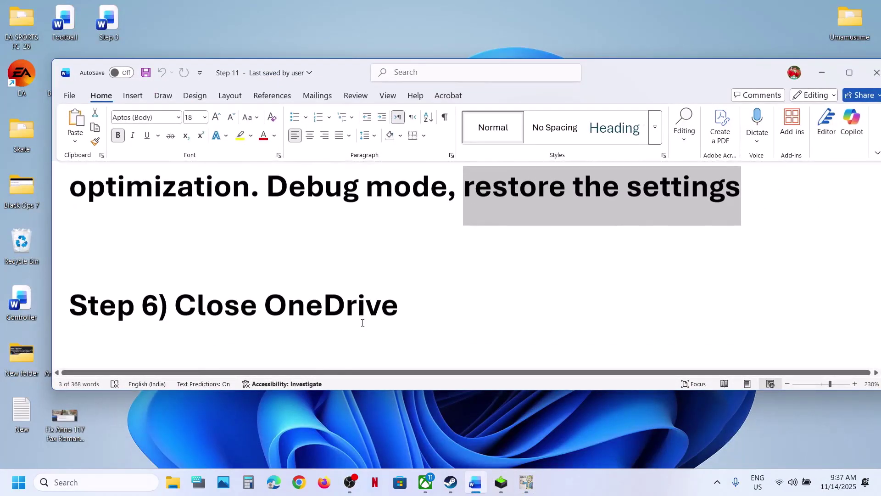
{"action": "left_click", "coordinate": [451, 482]}
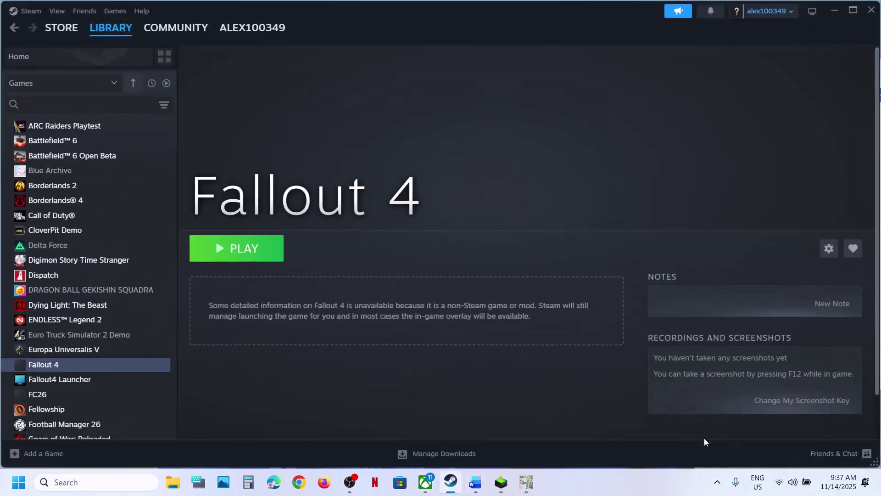
{"action": "left_click", "coordinate": [717, 483]}
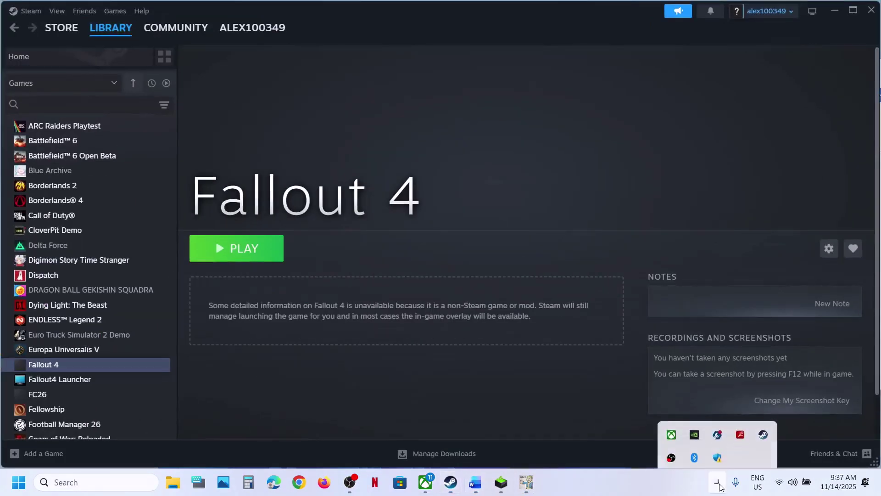
{"action": "right_click", "coordinate": [719, 426]}
{"action": "left_click", "coordinate": [700, 413]}
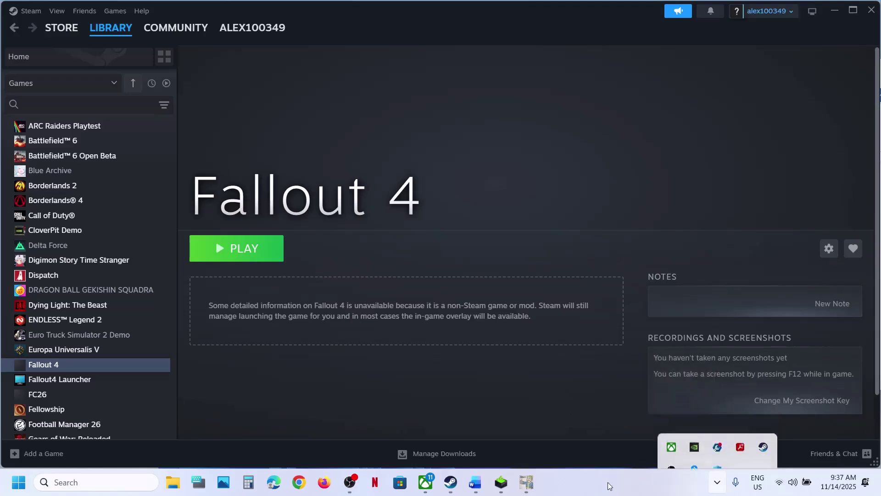
Highlight the Step 7 text in Word on renaming the save game file, including its note on losing game progress
{"action": "left_click", "coordinate": [475, 482]}
{"action": "scroll", "coordinate": [367, 298], "scroll_direction": "down", "scroll_amount": 5}
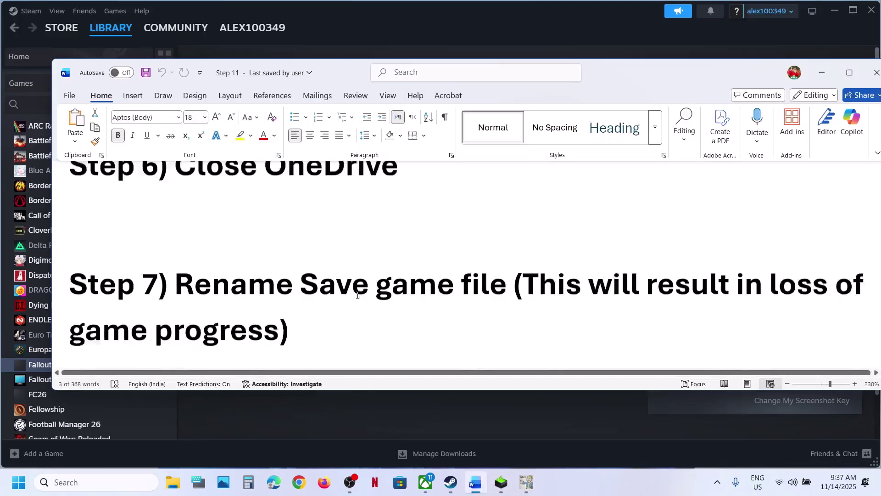
{"action": "left_click_drag", "start_coordinate": [177, 276], "coordinate": [459, 268]}
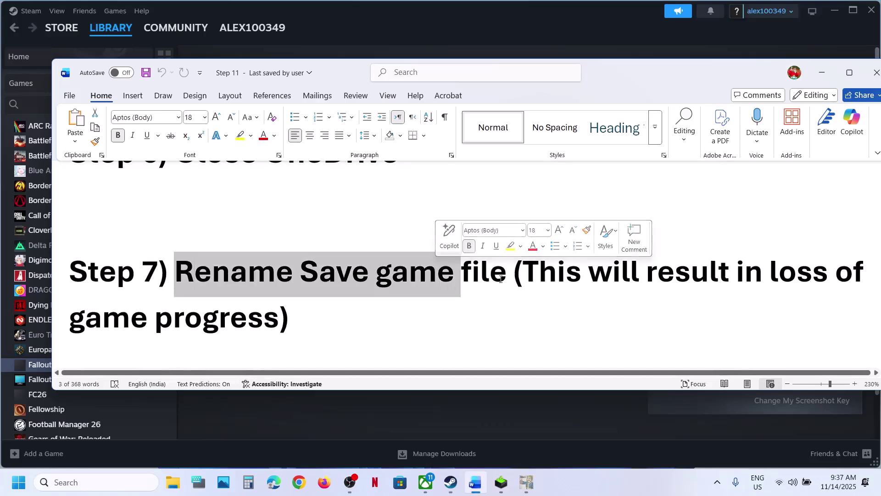
{"action": "left_click_drag", "start_coordinate": [523, 272], "coordinate": [282, 314]}
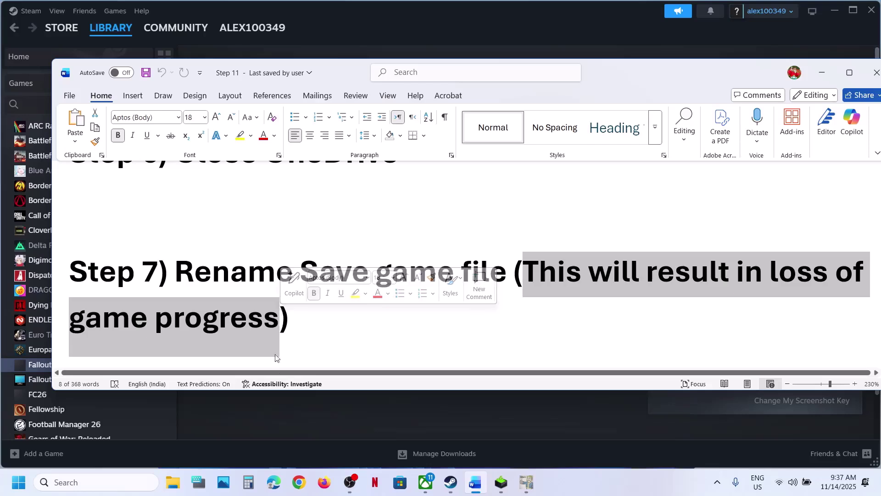
Copy the Fallout4 folder from My games in Documents to the desktop and place the copy in an empty area
{"action": "left_click", "coordinate": [174, 481]}
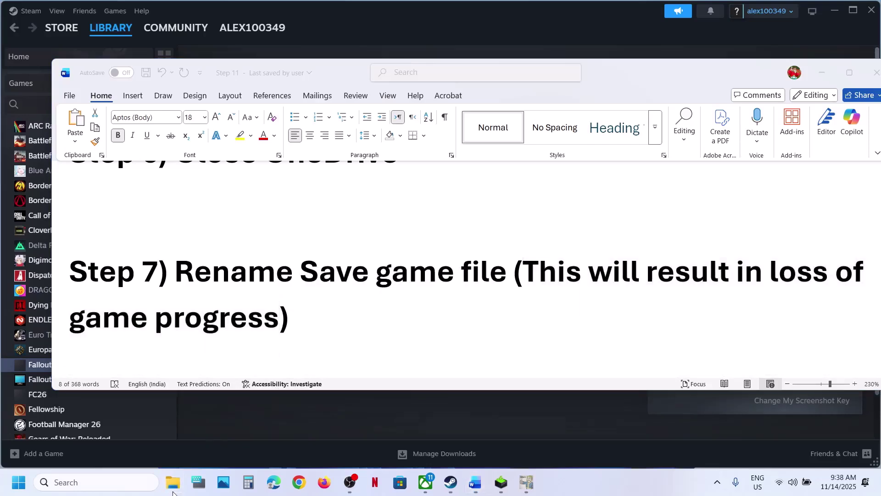
{"action": "left_click", "coordinate": [52, 183]}
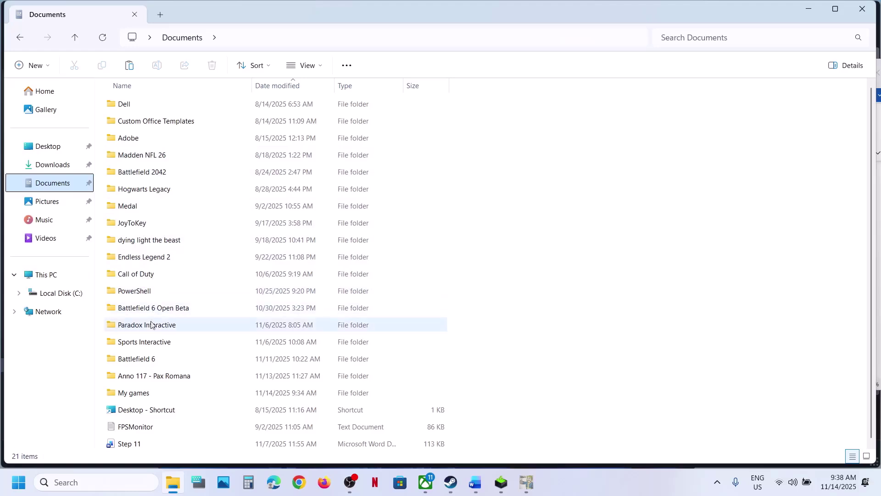
{"action": "double_click", "coordinate": [140, 392]}
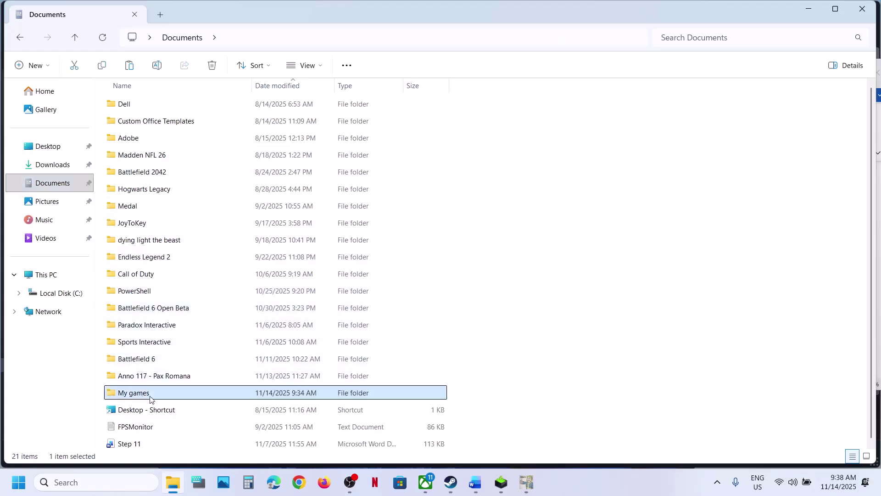
{"action": "left_click", "coordinate": [137, 172]}
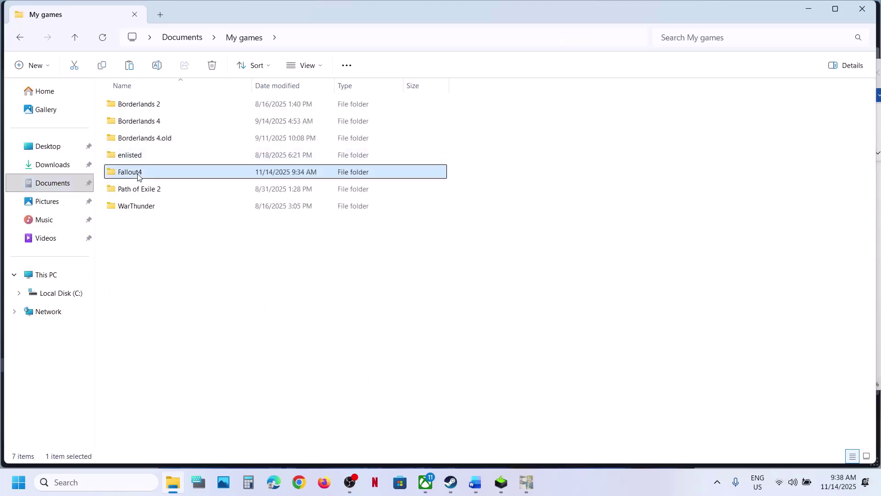
{"action": "right_click", "coordinate": [137, 173]}
{"action": "left_click", "coordinate": [194, 121]}
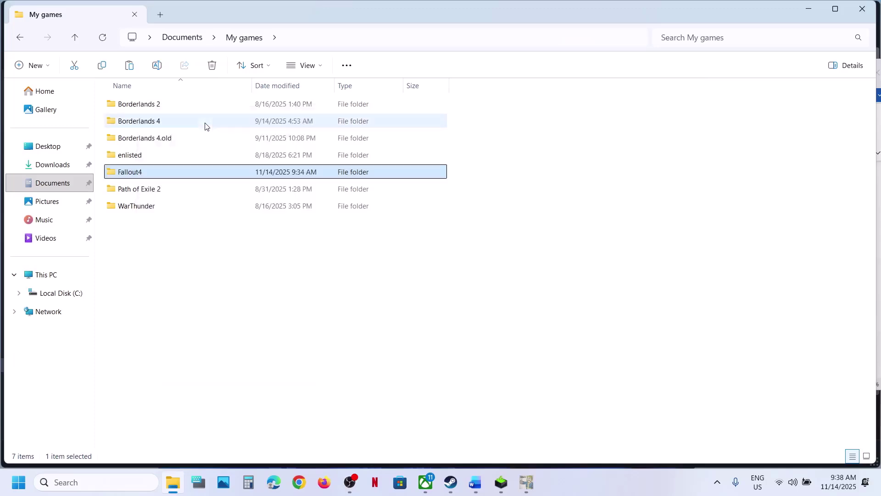
{"action": "key", "text": "super+d"}
{"action": "key", "text": "ctrl+v"}
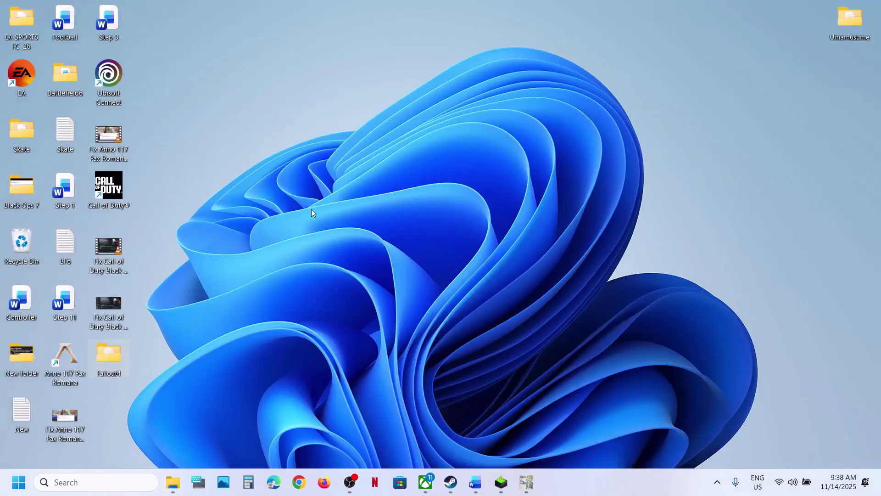
{"action": "left_click_drag", "start_coordinate": [108, 356], "coordinate": [524, 169]}
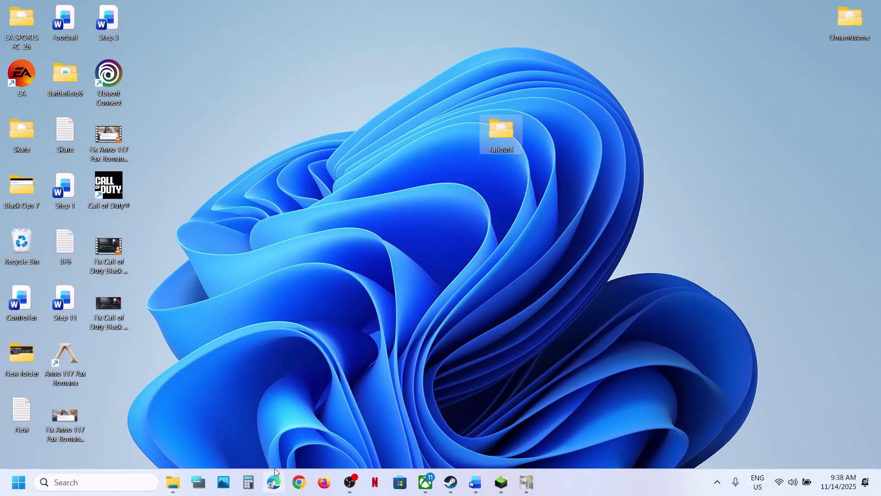
Rename the original Fallout4 folder in My games as Fallout4.old
{"action": "left_click", "coordinate": [174, 481]}
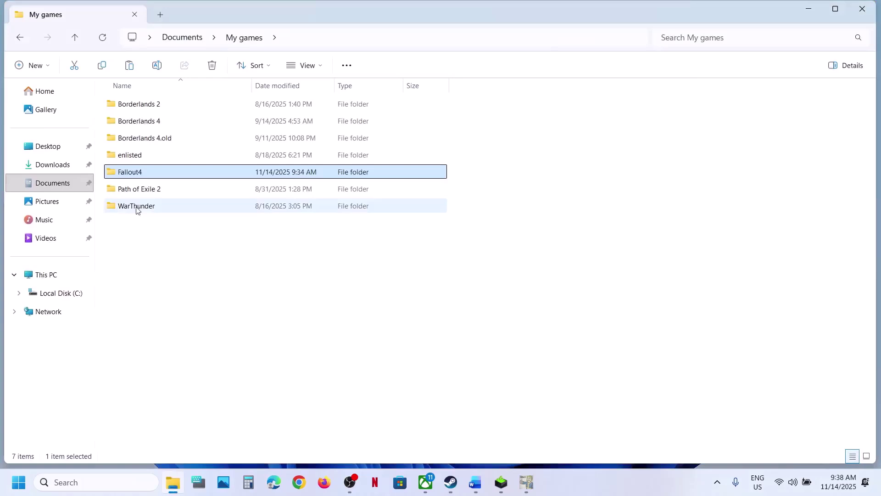
{"action": "right_click", "coordinate": [130, 173]}
{"action": "left_click", "coordinate": [261, 122]}
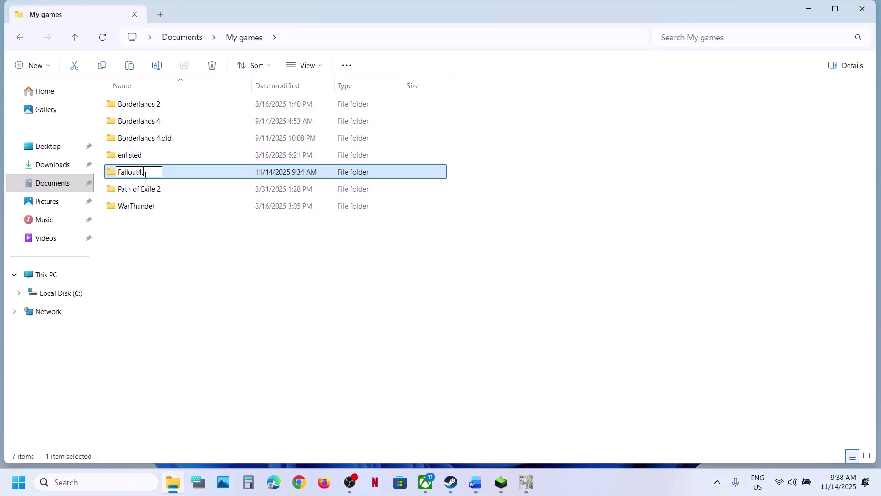
{"action": "left_click", "coordinate": [193, 322]}
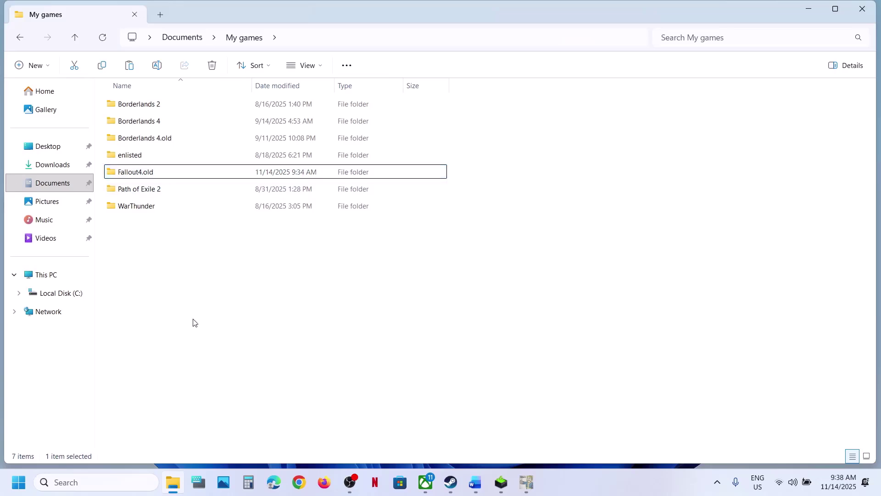
Highlight the Step 8 text in Word on running the game as an administrator from the game installation folder
{"action": "left_click", "coordinate": [451, 482]}
{"action": "left_click", "coordinate": [476, 487]}
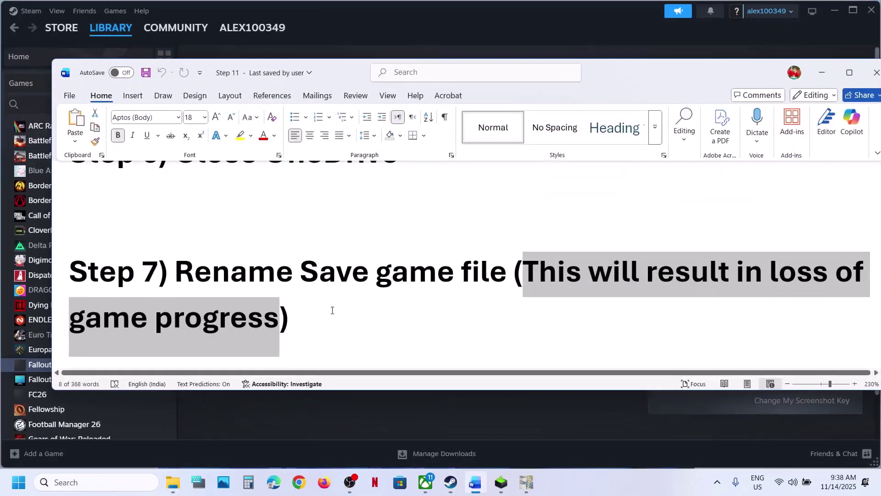
{"action": "scroll", "coordinate": [222, 271], "scroll_direction": "down", "scroll_amount": 5}
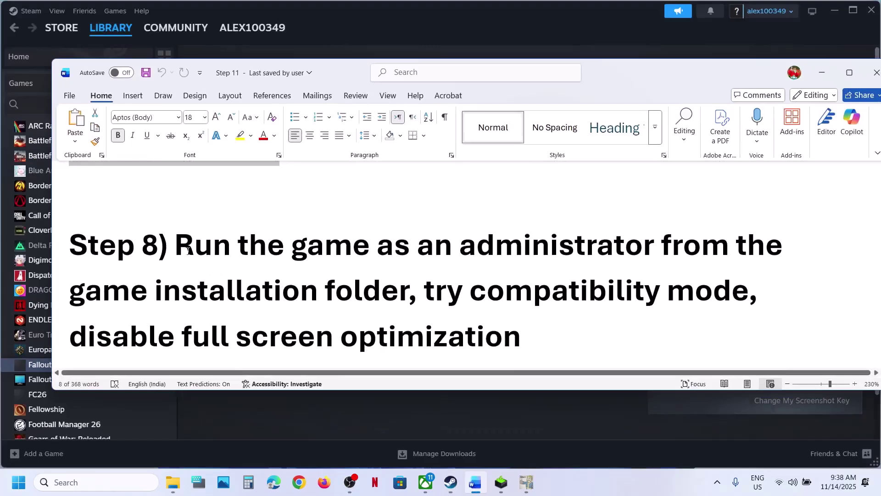
{"action": "left_click_drag", "start_coordinate": [175, 246], "coordinate": [409, 290]}
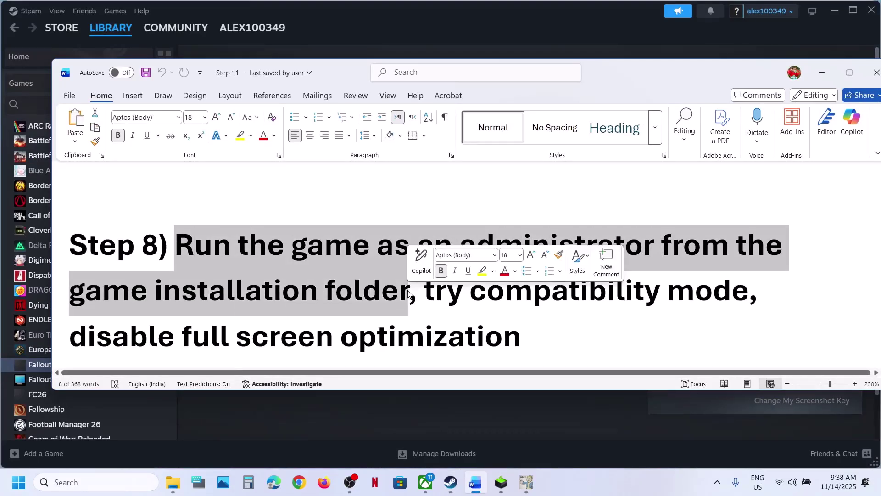
Switch to Steam and browse the local files of Fallout 4 from the library
{"action": "left_click", "coordinate": [490, 30]}
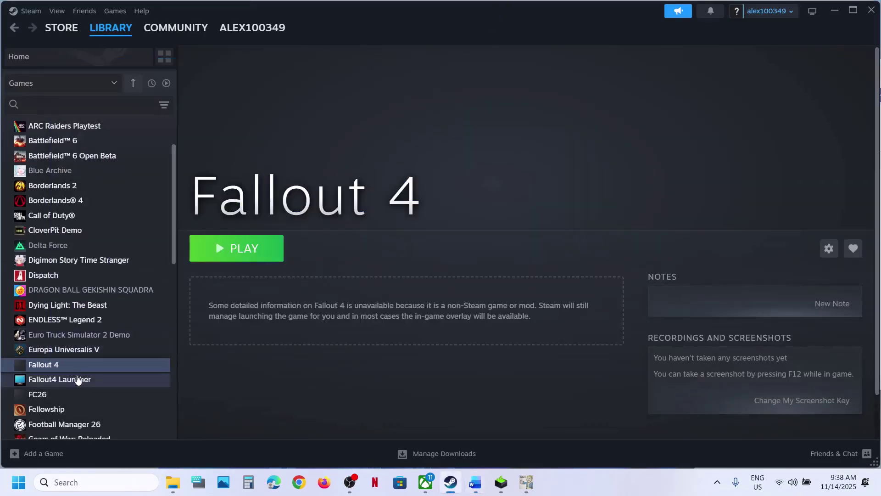
{"action": "right_click", "coordinate": [95, 367]}
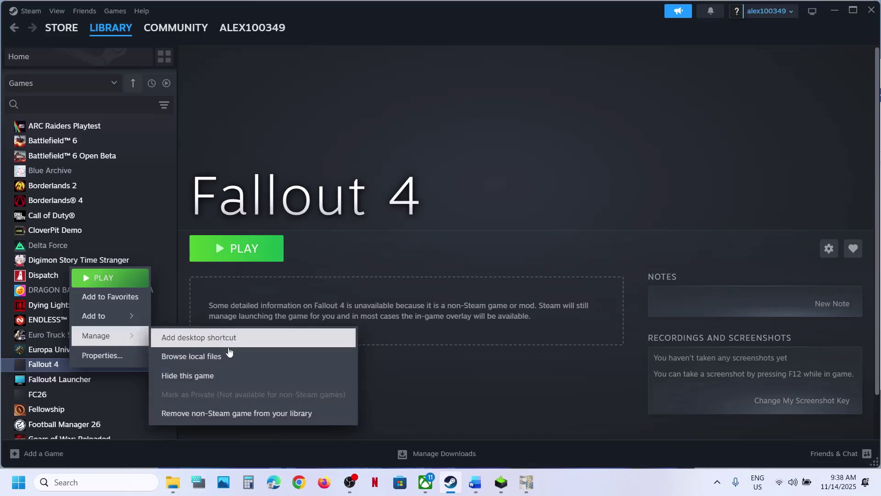
{"action": "mouse_move", "coordinate": [96, 336]}
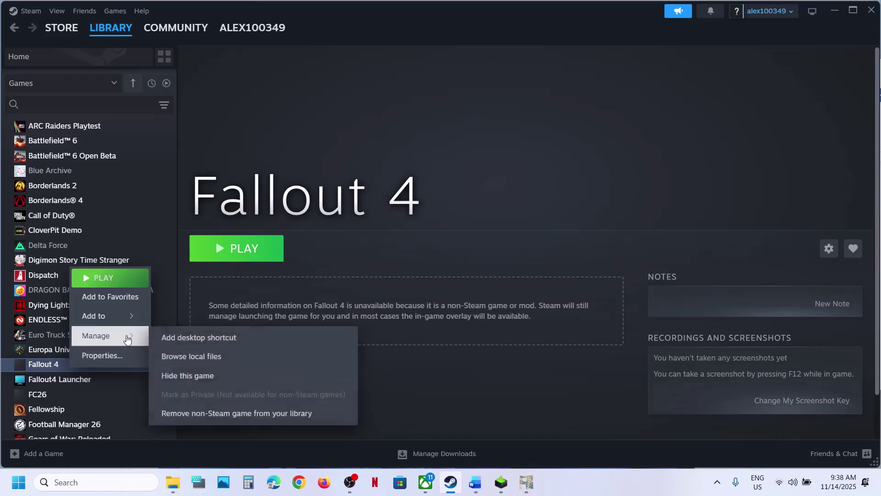
{"action": "left_click", "coordinate": [200, 354]}
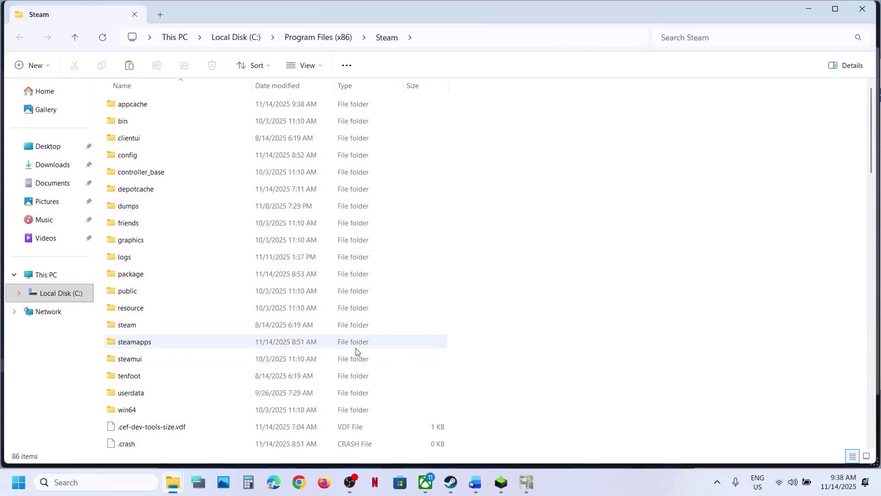
View the Fallout 4 page in the Xbox app, return to File Explorer and look through the Steam folder
{"action": "left_click", "coordinate": [427, 482]}
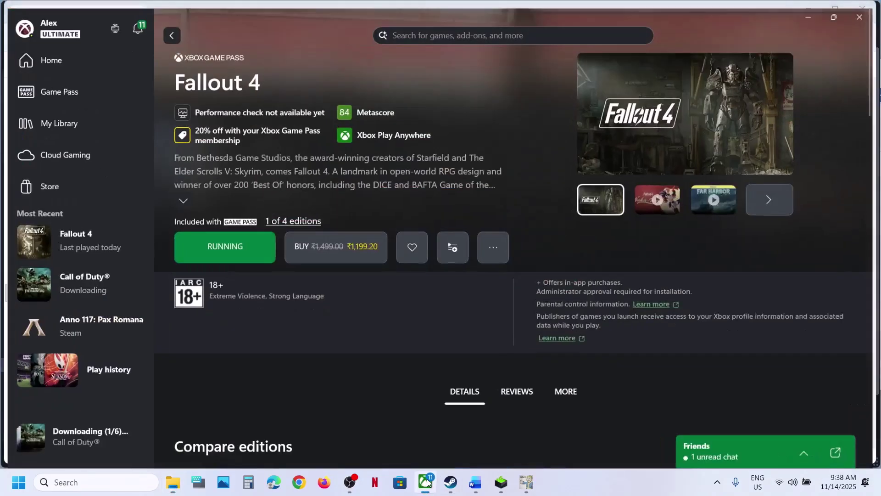
{"action": "left_click", "coordinate": [451, 490]}
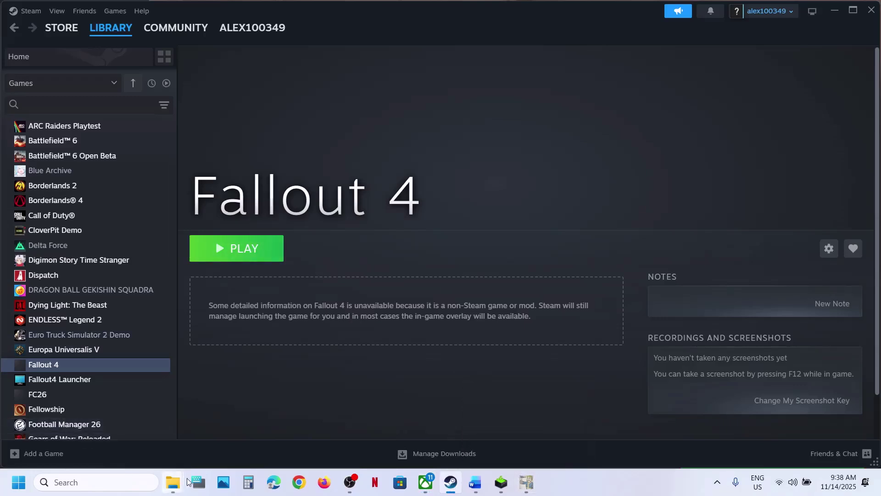
{"action": "mouse_move", "coordinate": [179, 490]}
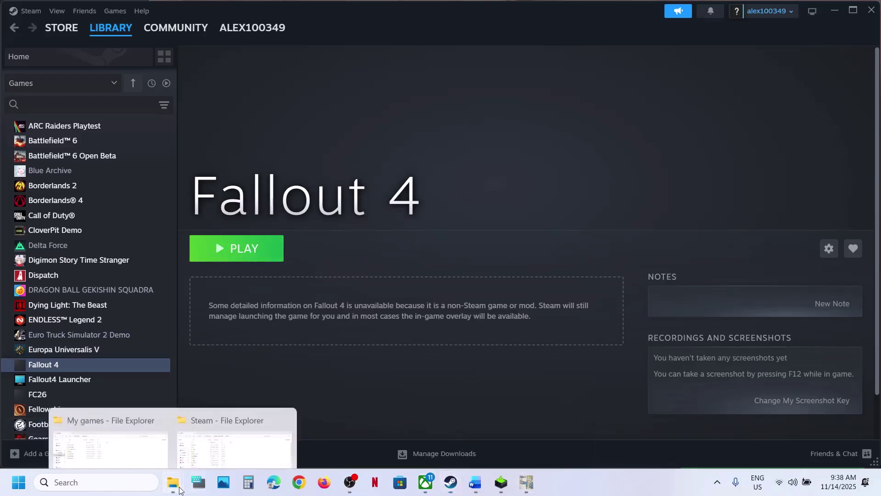
{"action": "left_click", "coordinate": [159, 428]}
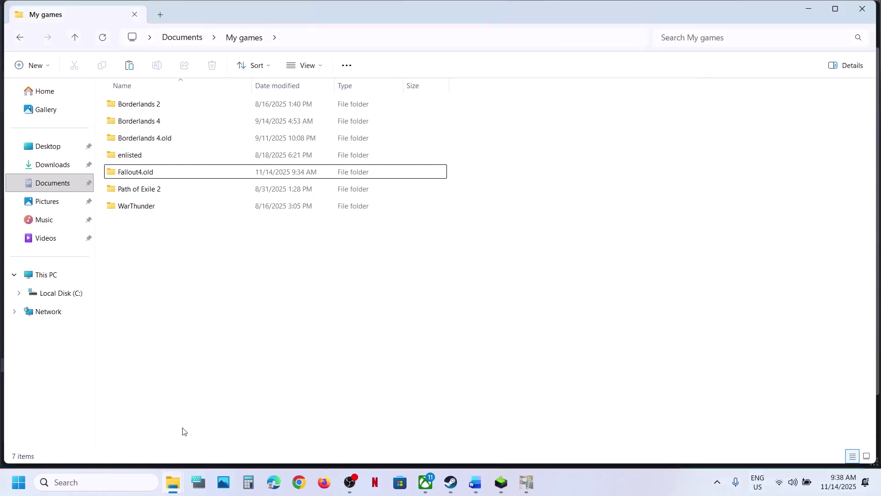
{"action": "mouse_move", "coordinate": [174, 472]}
{"action": "left_click", "coordinate": [216, 429]}
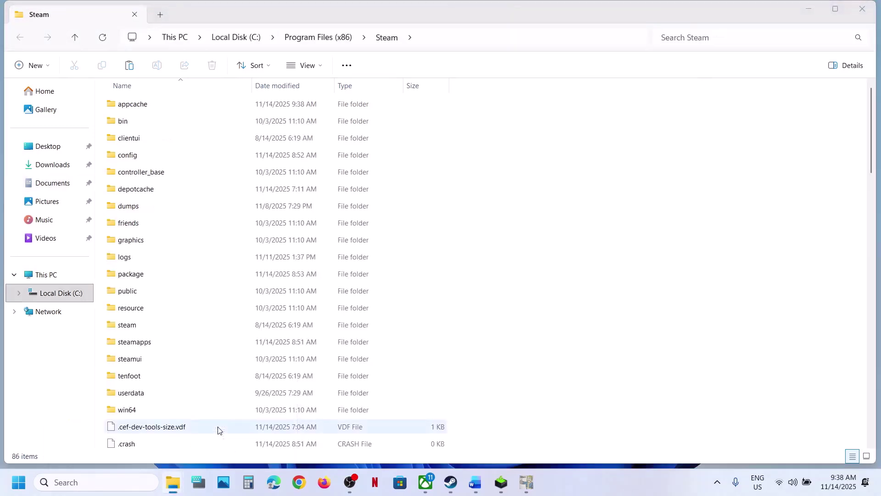
{"action": "scroll", "coordinate": [182, 285], "scroll_direction": "down", "scroll_amount": 8}
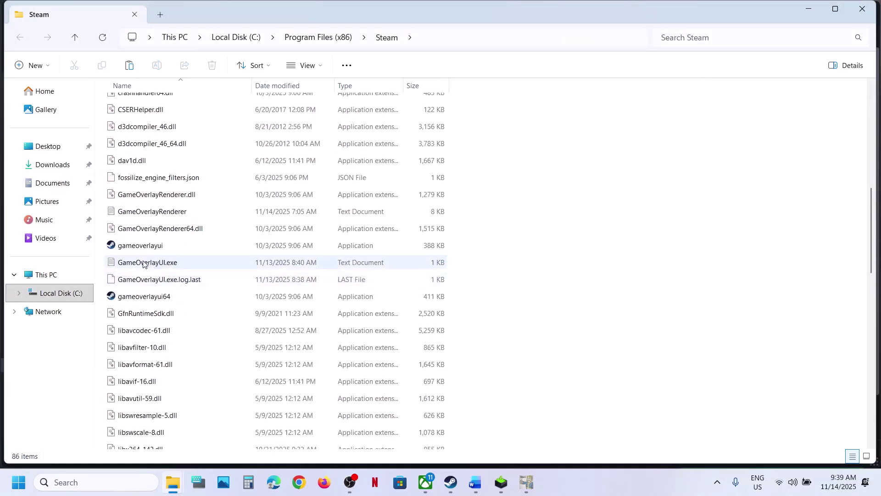
Open the Content folder of Fallout 4 inside XboxGames on Local Disk (C:)
{"action": "left_click", "coordinate": [57, 296]}
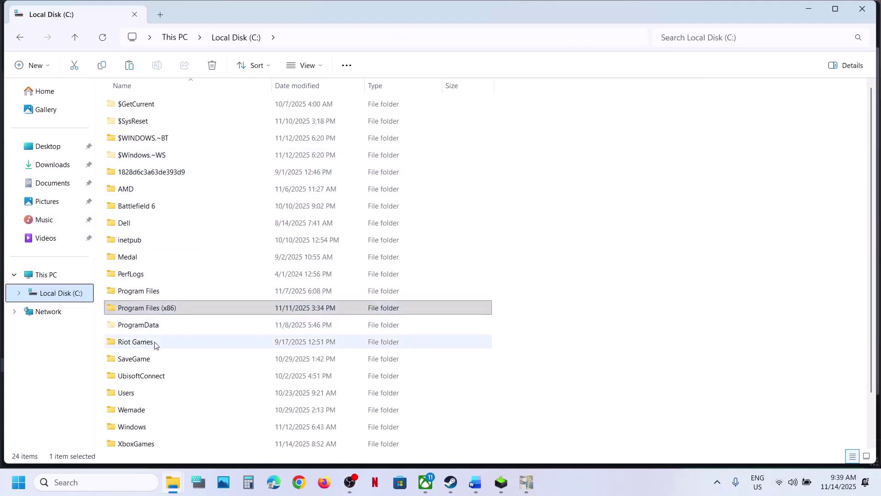
{"action": "scroll", "coordinate": [138, 416], "scroll_direction": "down", "scroll_amount": 1}
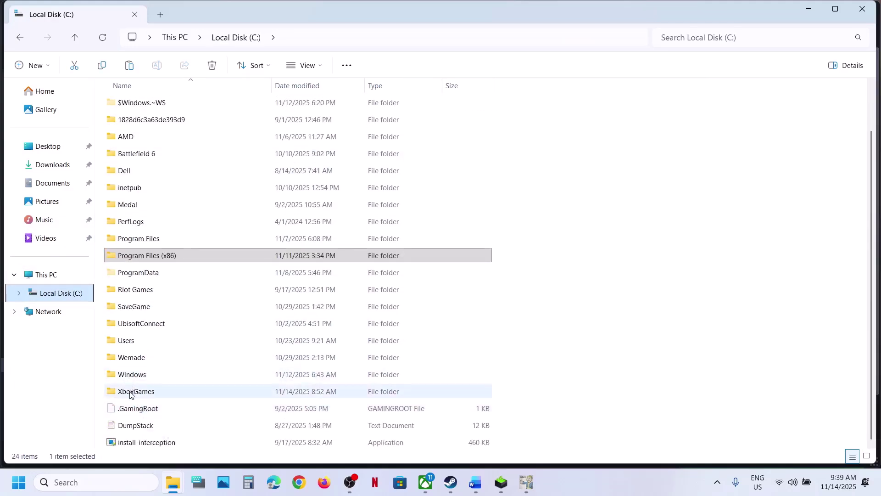
{"action": "double_click", "coordinate": [131, 391]}
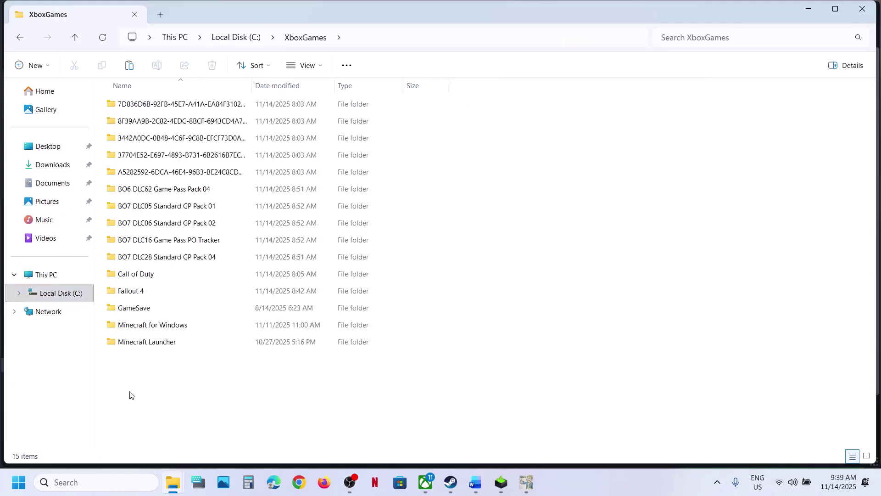
{"action": "double_click", "coordinate": [145, 292]}
{"action": "double_click", "coordinate": [140, 105]}
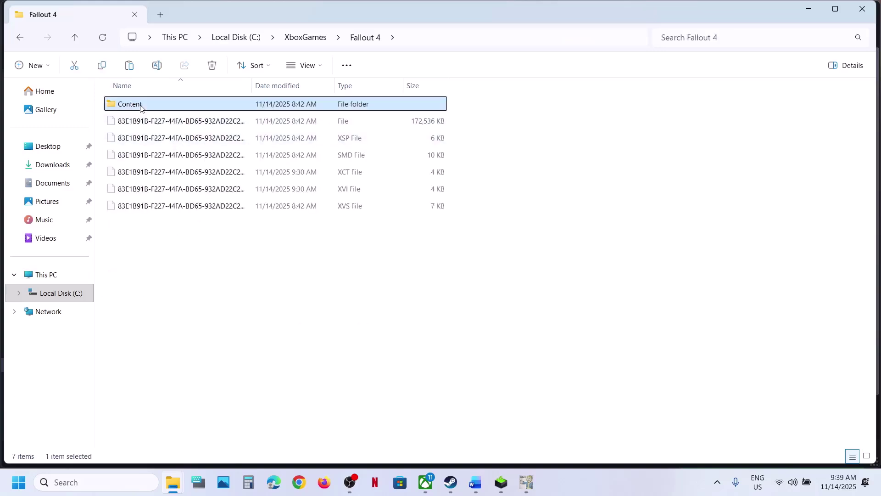
Set the Fallout4 application to run as an administrator in its compatibility properties and save the setting
{"action": "left_click", "coordinate": [138, 260]}
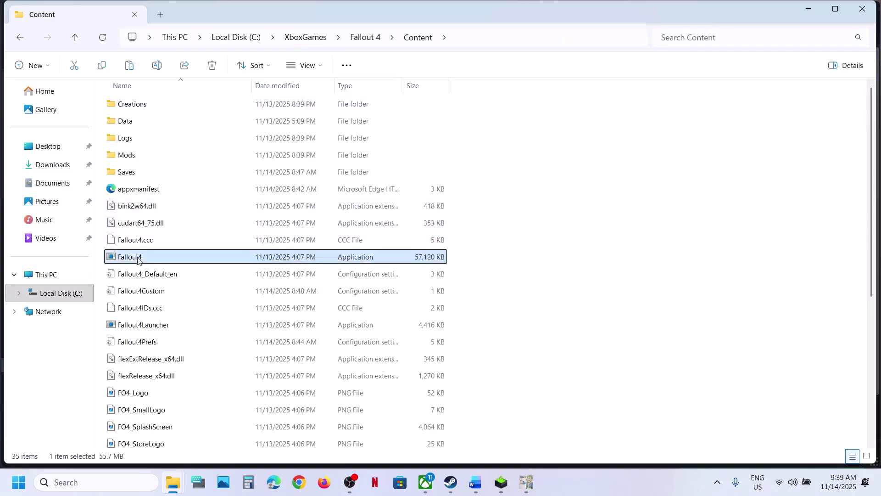
{"action": "right_click", "coordinate": [138, 260]}
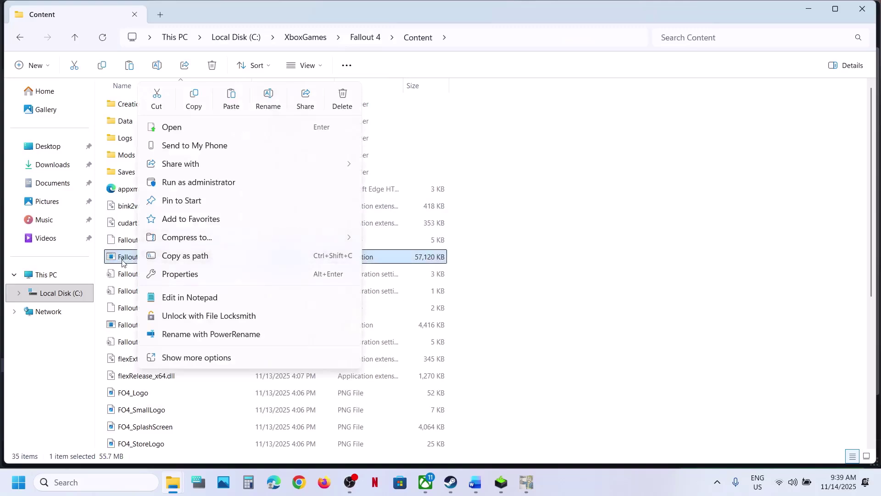
{"action": "left_click", "coordinate": [129, 261]}
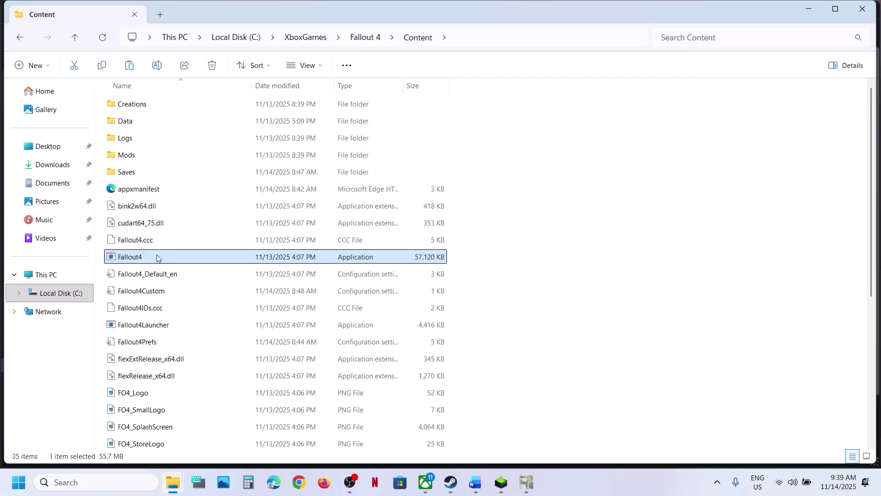
{"action": "right_click", "coordinate": [156, 255]}
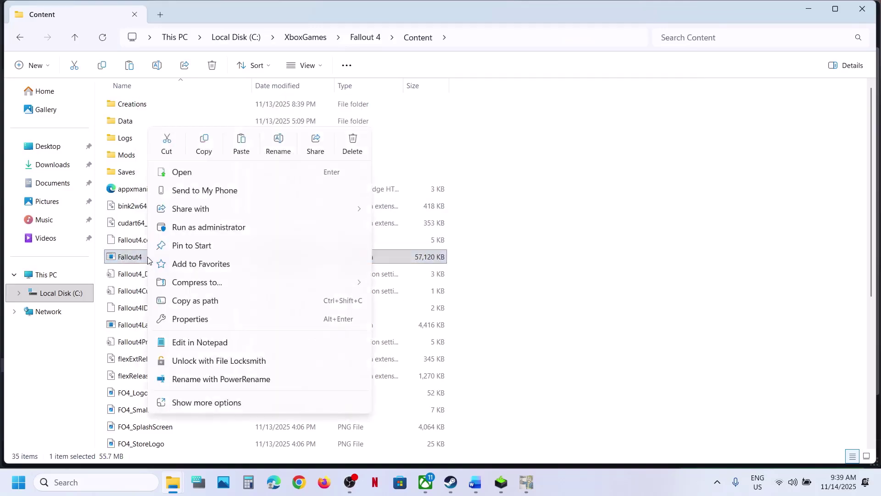
{"action": "left_click", "coordinate": [207, 319]}
{"action": "left_click", "coordinate": [265, 182]}
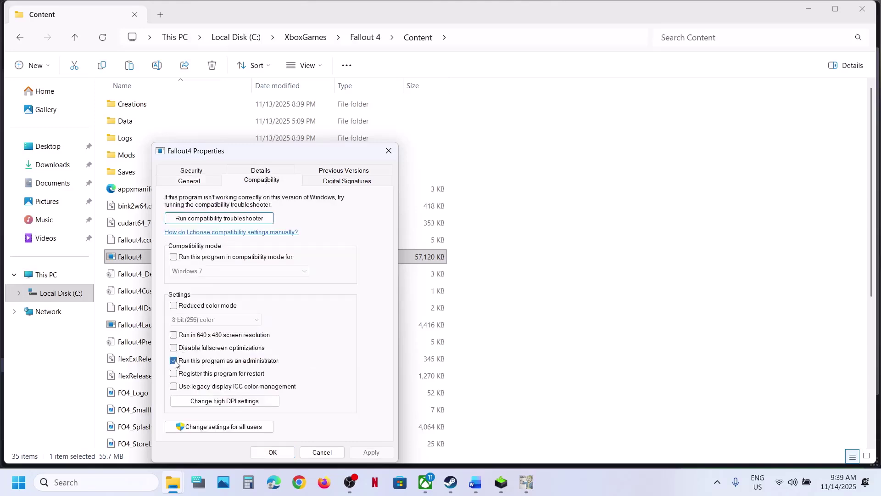
{"action": "left_click", "coordinate": [273, 453]}
Reopen the Fallout4 application's compatibility properties, enable compatibility mode for Windows 8 and apply it
{"action": "right_click", "coordinate": [130, 260]}
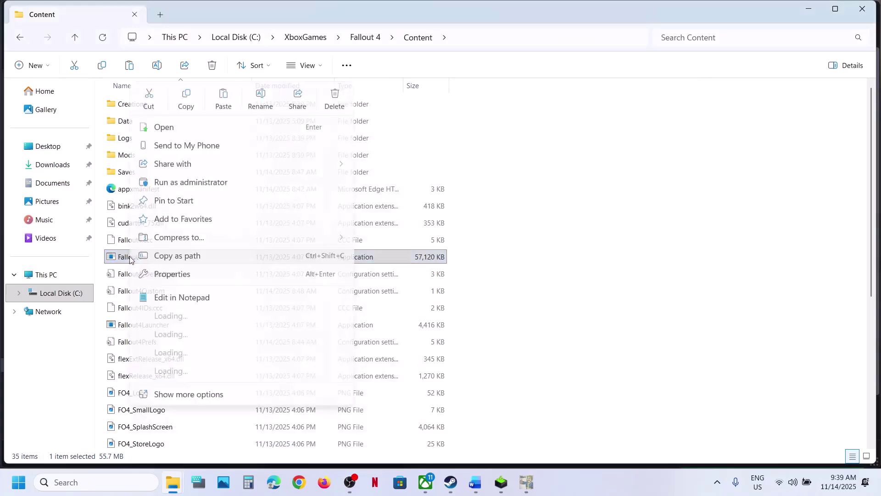
{"action": "left_click", "coordinate": [188, 275]}
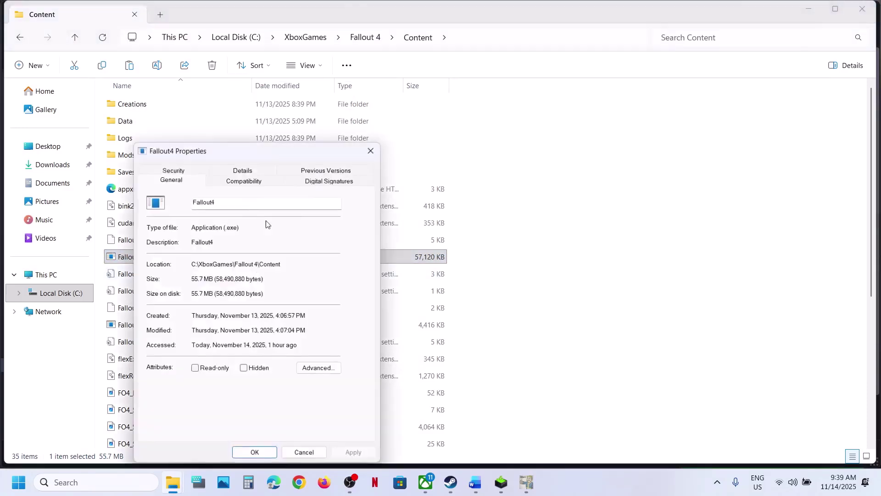
{"action": "left_click", "coordinate": [252, 186]}
{"action": "left_click", "coordinate": [156, 257]}
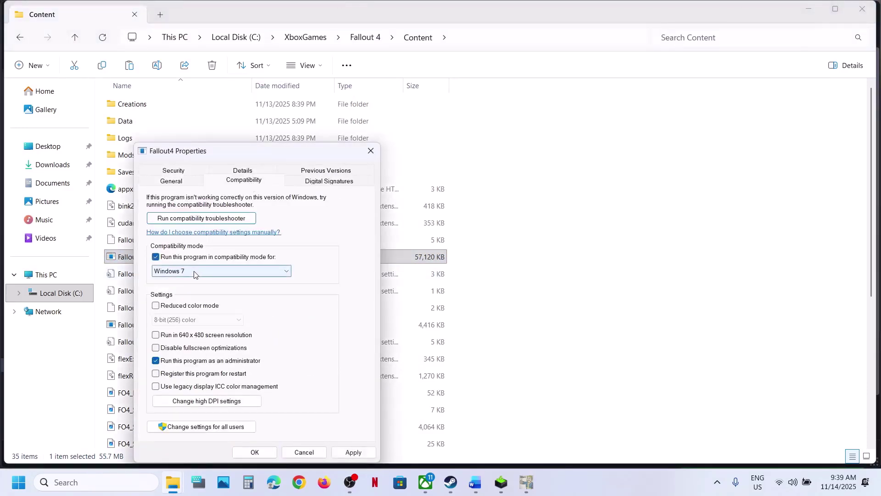
{"action": "left_click", "coordinate": [194, 273]}
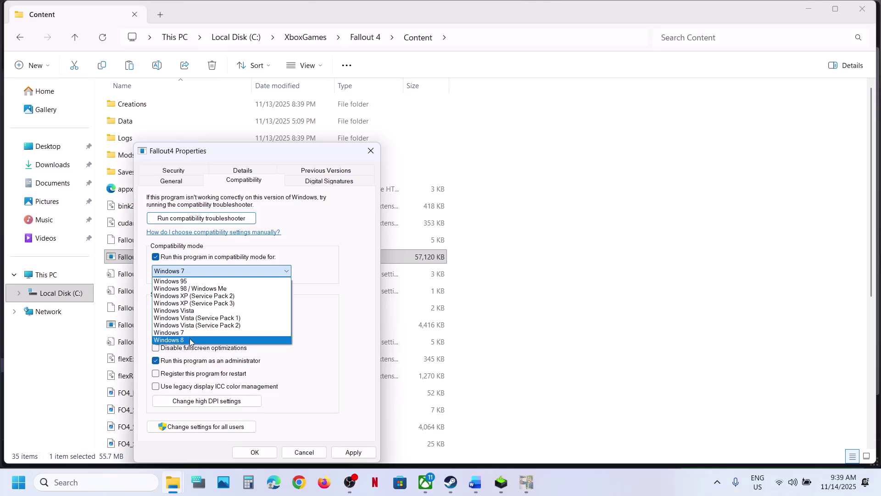
{"action": "left_click", "coordinate": [190, 340]}
{"action": "left_click", "coordinate": [353, 453]}
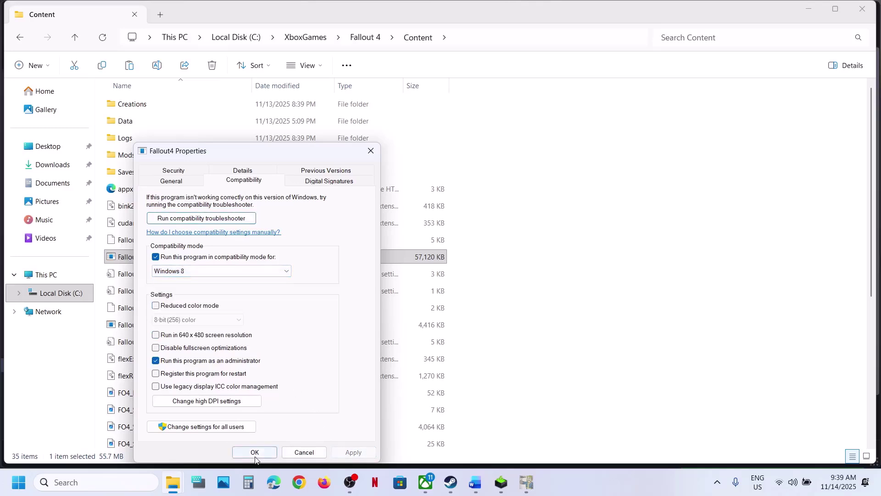
Set the Fallout4 compatibility mode to Windows 7, disable fullscreen optimizations and apply the changes
{"action": "left_click", "coordinate": [191, 274]}
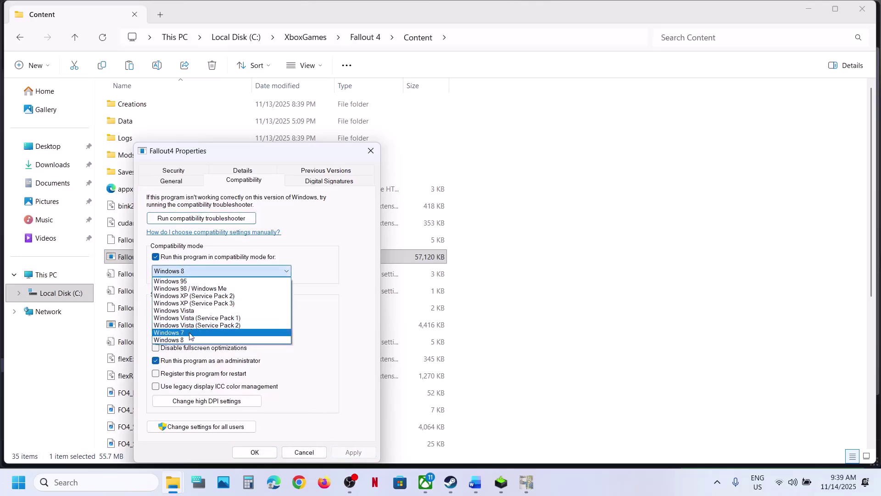
{"action": "left_click", "coordinate": [190, 333]}
{"action": "left_click", "coordinate": [352, 453]}
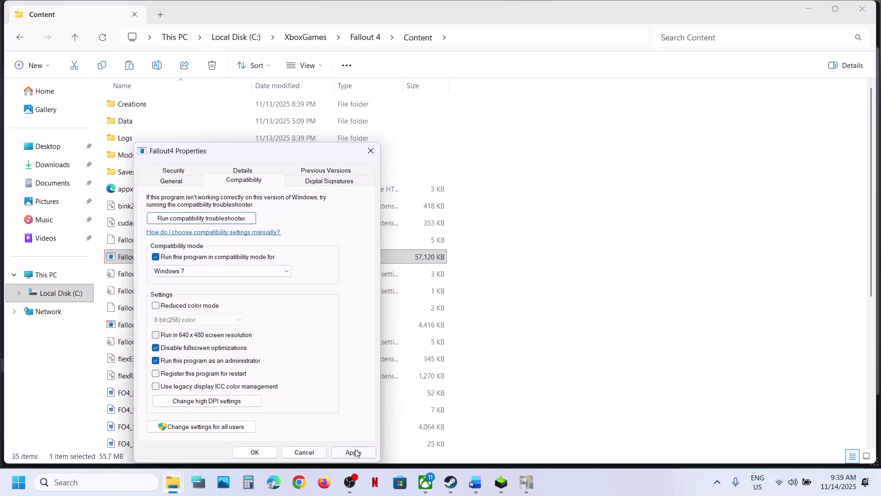
{"action": "left_click", "coordinate": [355, 453]}
Turn off compatibility mode, Disable fullscreen optimizations and Run this program as an administrator for Fallout4, and save the properties
{"action": "left_click", "coordinate": [156, 259]}
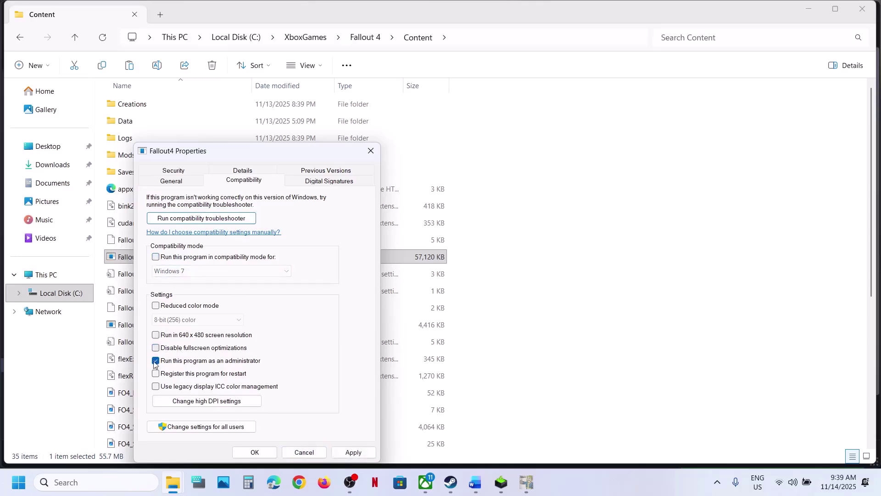
{"action": "left_click", "coordinate": [365, 452]}
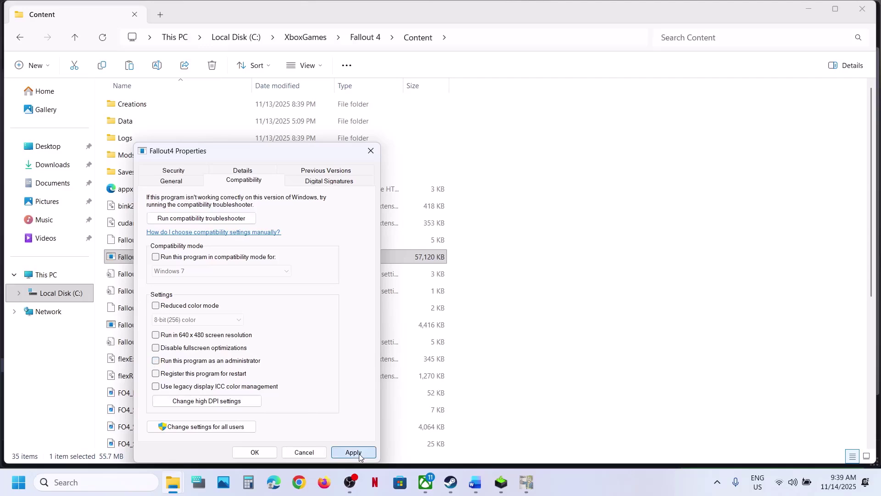
{"action": "left_click", "coordinate": [255, 453]}
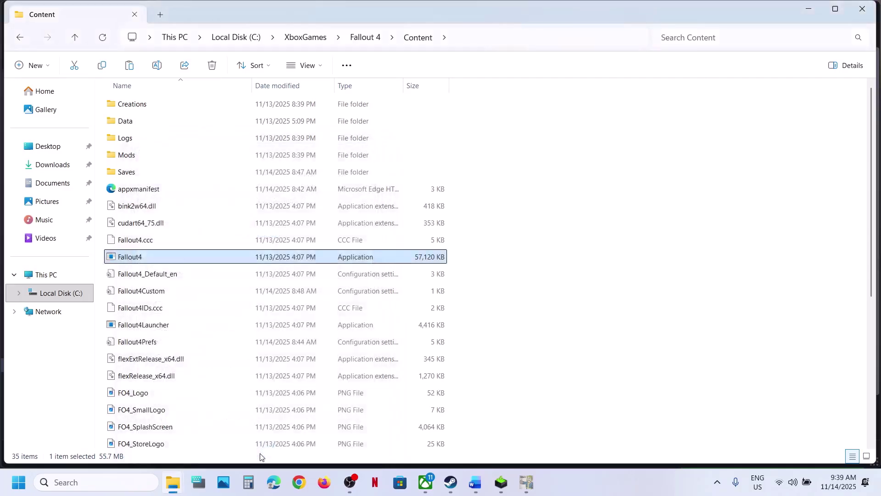
Highlight the Step 9 text in Word on allowing the game exe file in the antivirus program
{"action": "left_click", "coordinate": [480, 483]}
{"action": "scroll", "coordinate": [407, 315], "scroll_direction": "down", "scroll_amount": 3}
{"action": "scroll", "coordinate": [407, 315], "scroll_direction": "down", "scroll_amount": 3}
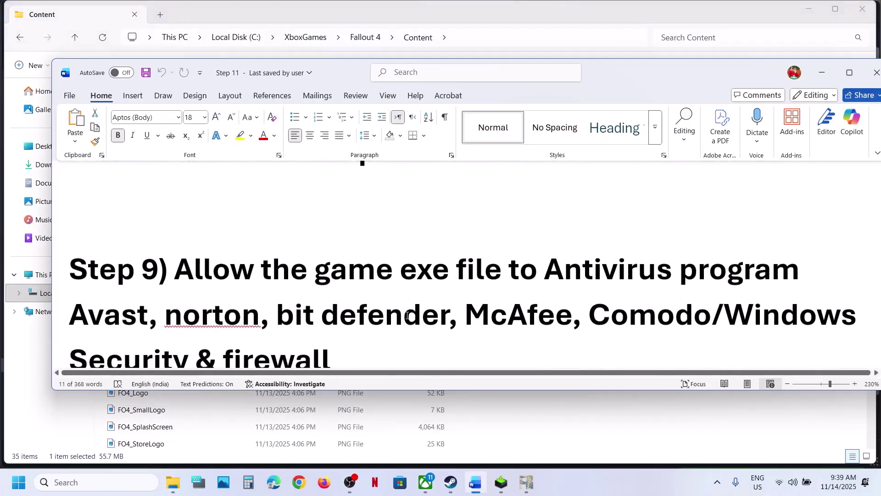
{"action": "left_click_drag", "start_coordinate": [195, 245], "coordinate": [323, 289]}
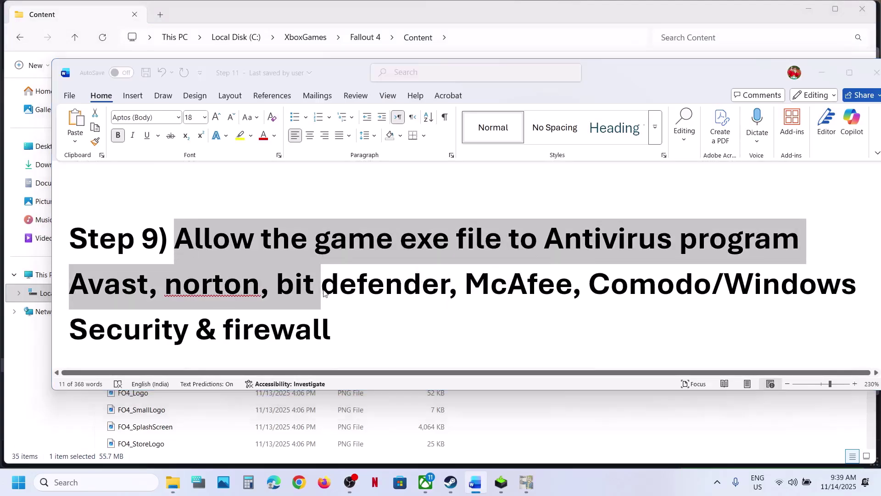
Open Virus & threat protection in Windows Security and go to the ransomware page for allowing an app through Controlled folder access
{"action": "key", "text": "super+i"}
{"action": "left_click", "coordinate": [57, 327]}
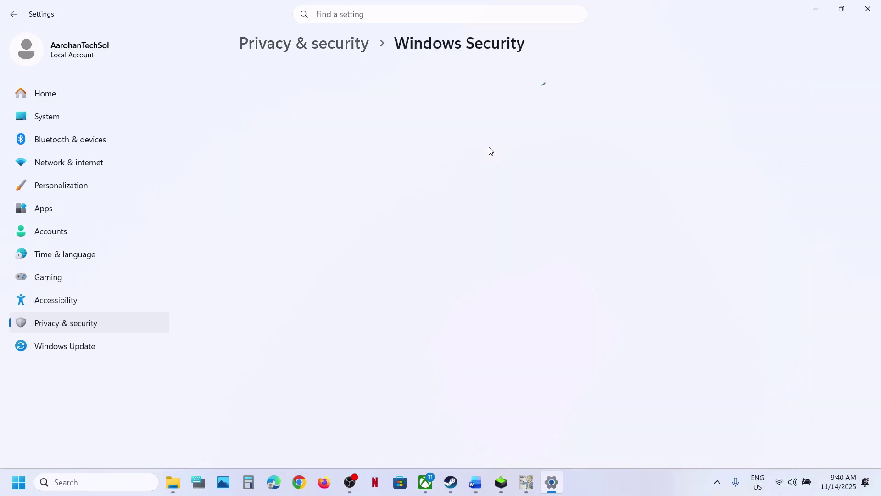
{"action": "left_click", "coordinate": [327, 166]}
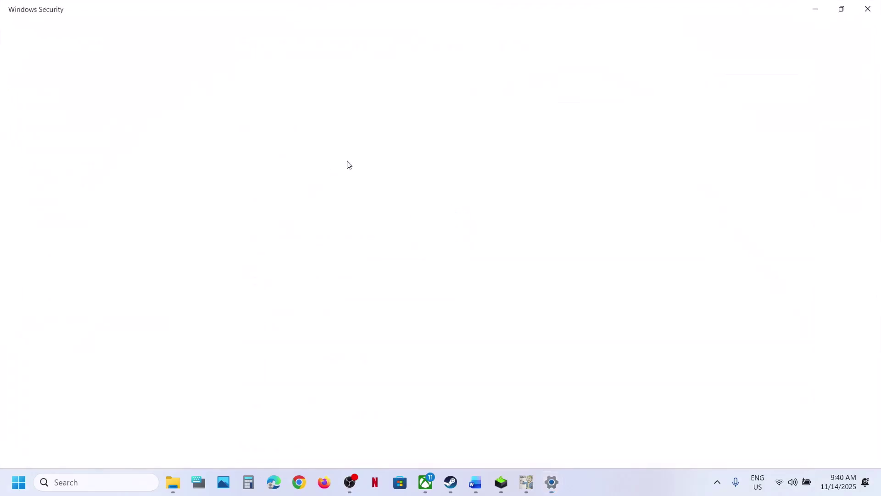
{"action": "scroll", "coordinate": [280, 315], "scroll_direction": "down", "scroll_amount": 3}
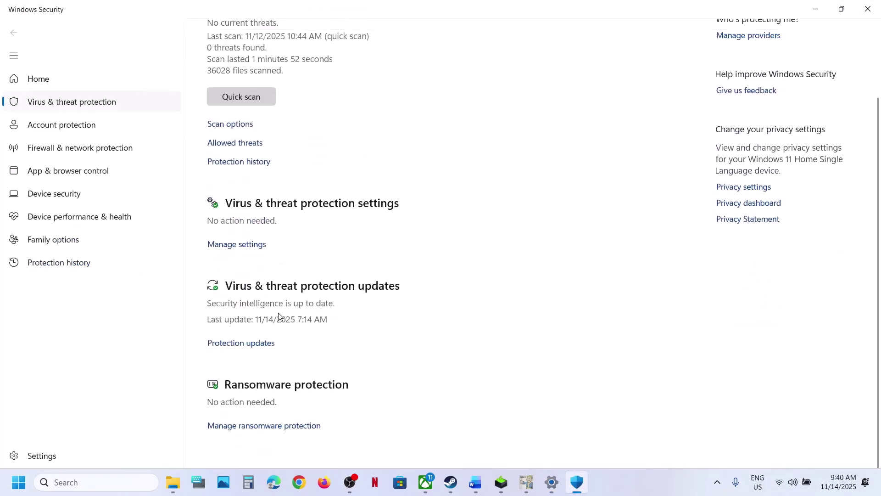
{"action": "left_click", "coordinate": [273, 428]}
{"action": "left_click", "coordinate": [300, 241]}
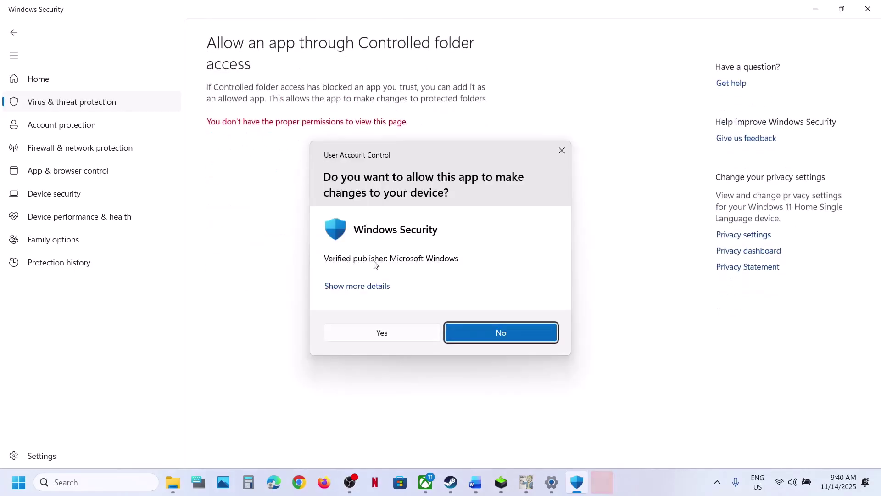
{"action": "left_click", "coordinate": [382, 333]}
{"action": "scroll", "coordinate": [349, 88], "scroll_direction": "down", "scroll_amount": 2}
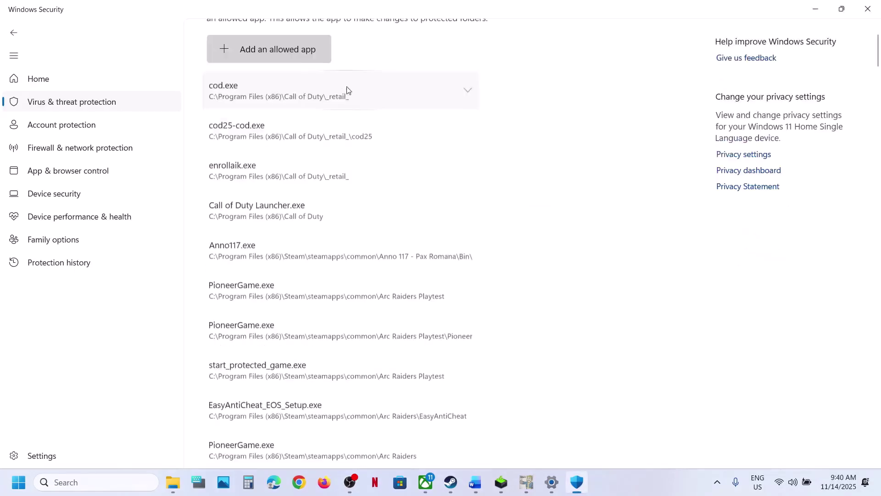
Start adding an allowed app and browse to the C:\XboxGames\Fallout 4\Content folder
{"action": "left_click", "coordinate": [294, 43]}
{"action": "left_click", "coordinate": [273, 98]}
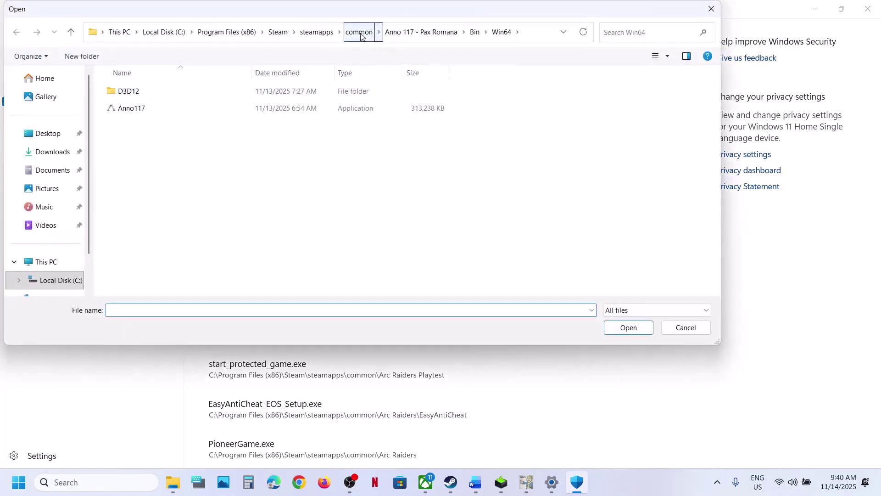
{"action": "left_click", "coordinate": [361, 36]}
{"action": "left_click", "coordinate": [409, 32]}
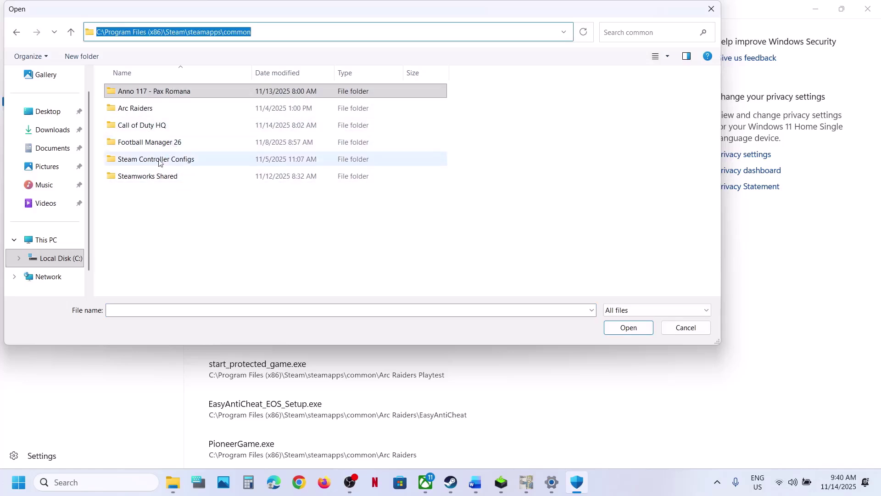
{"action": "left_click", "coordinate": [58, 260]}
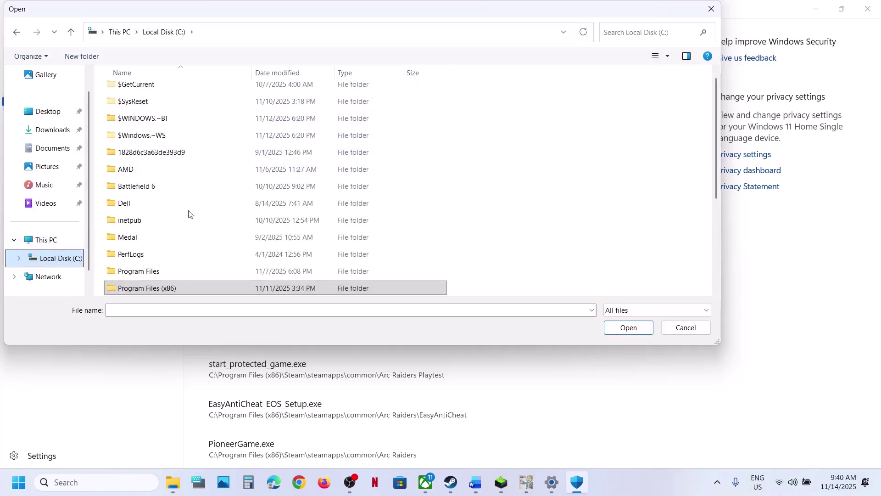
{"action": "scroll", "coordinate": [161, 242], "scroll_direction": "down", "scroll_amount": 3}
{"action": "double_click", "coordinate": [138, 275]}
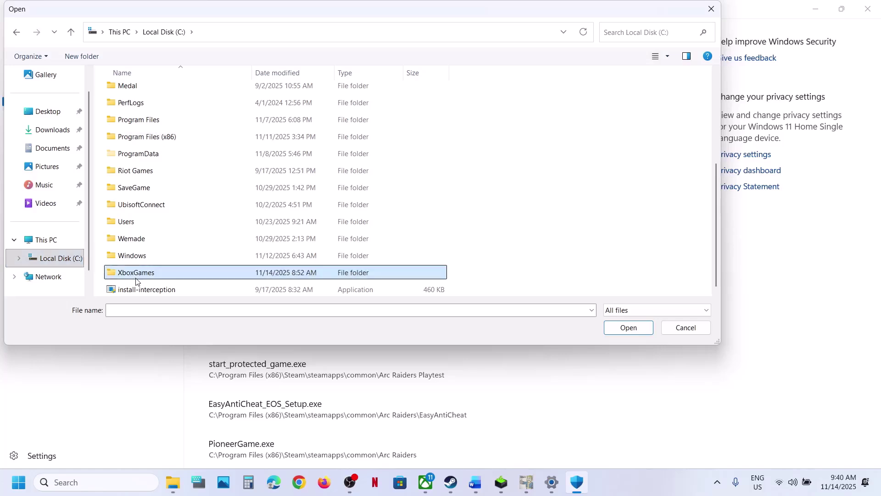
{"action": "scroll", "coordinate": [170, 202], "scroll_direction": "down", "scroll_amount": 1}
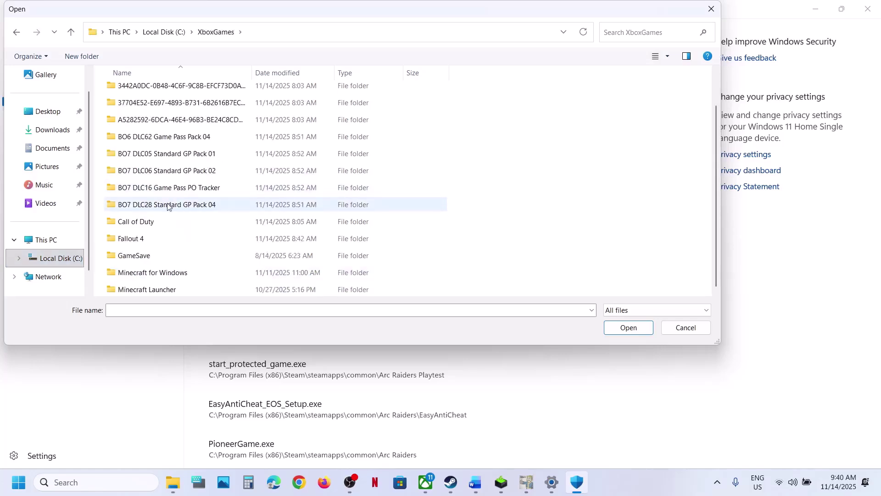
{"action": "double_click", "coordinate": [152, 240]}
{"action": "double_click", "coordinate": [156, 90]}
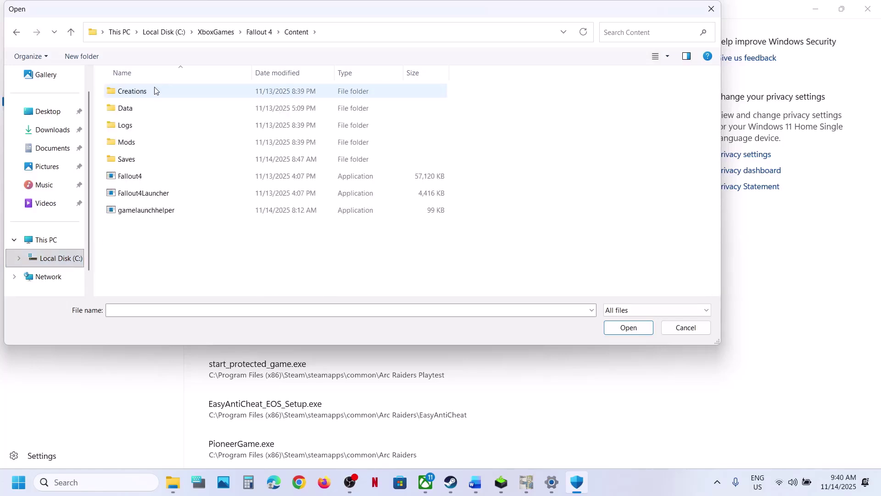
Try to add the Fallout4 application as an allowed app and cancel the file selection
{"action": "left_click", "coordinate": [146, 174]}
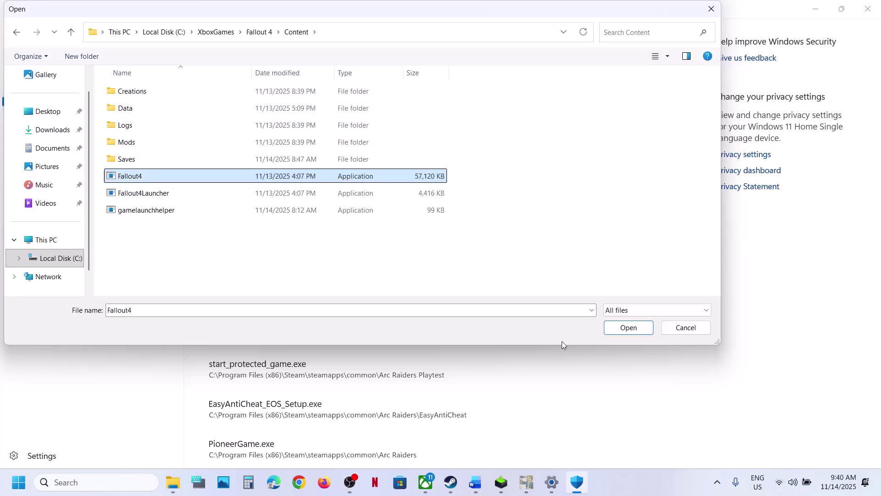
{"action": "left_click", "coordinate": [623, 332]}
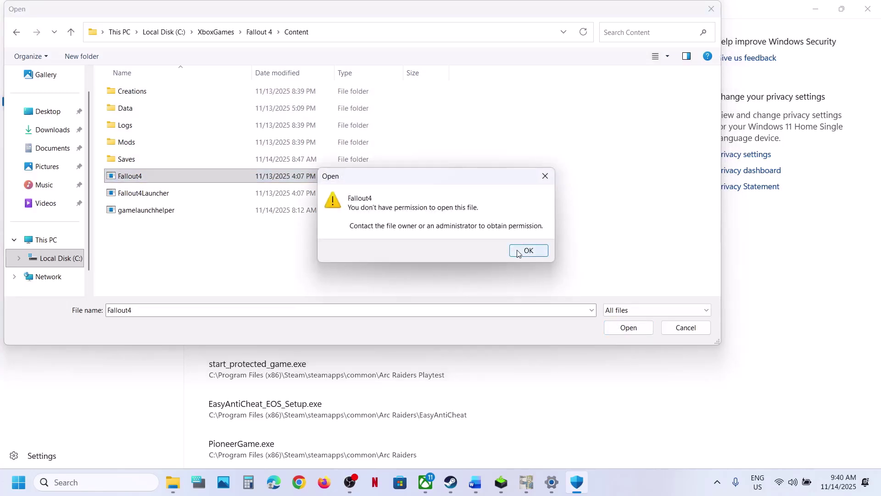
{"action": "left_click", "coordinate": [528, 250]}
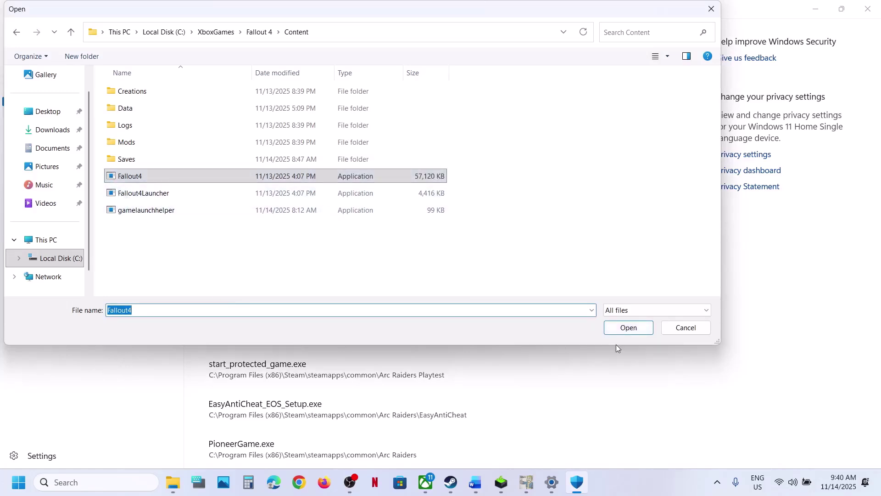
{"action": "left_click", "coordinate": [684, 328]}
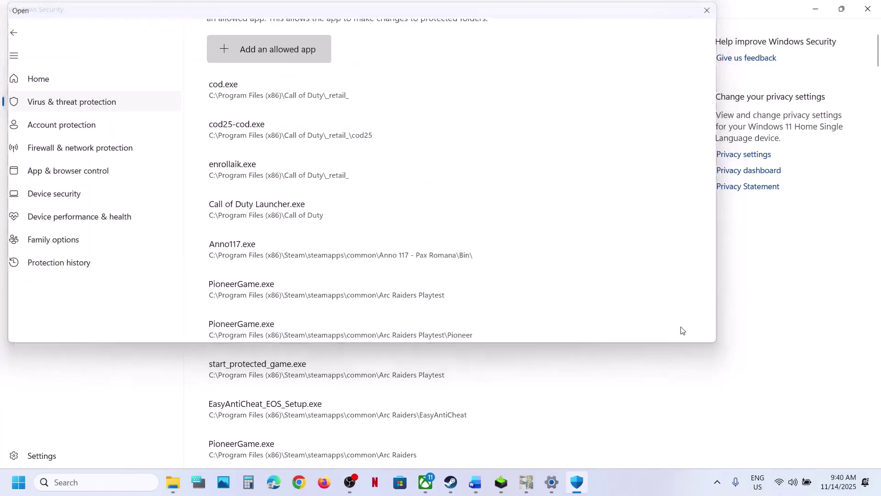
Open Control Panel and go to the Windows Defender Firewall list of allowed apps and features
{"action": "left_click", "coordinate": [82, 486]}
{"action": "type", "text": "control"}
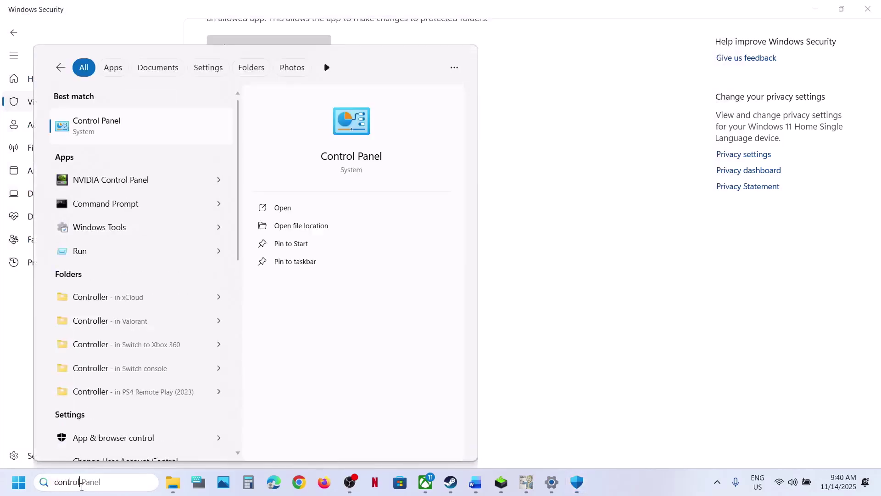
{"action": "key", "text": "Return"}
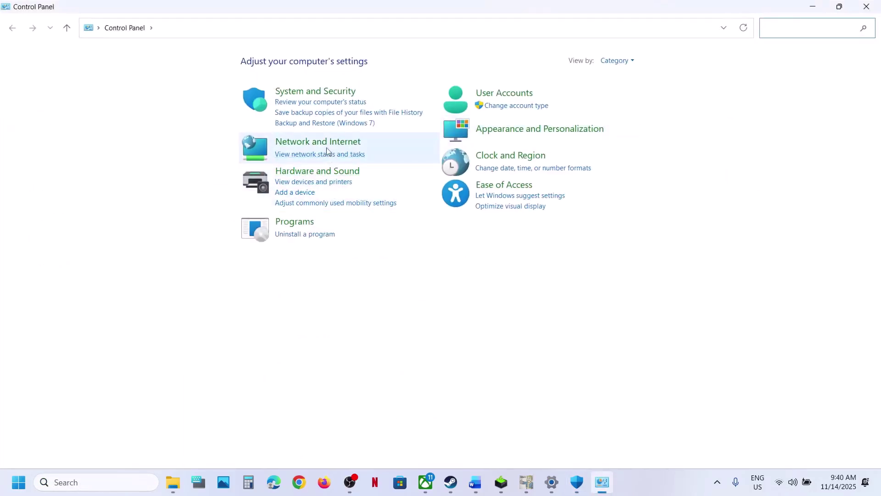
{"action": "left_click", "coordinate": [315, 92]}
{"action": "left_click", "coordinate": [205, 100]}
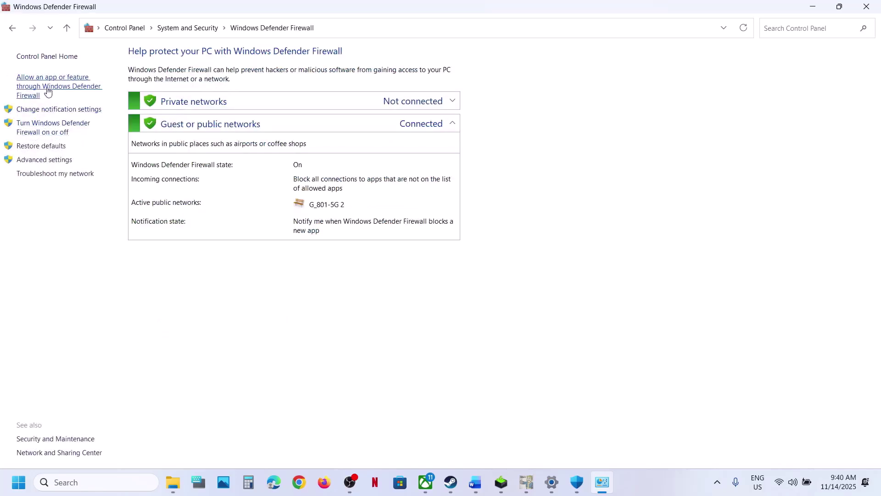
{"action": "left_click", "coordinate": [48, 91]}
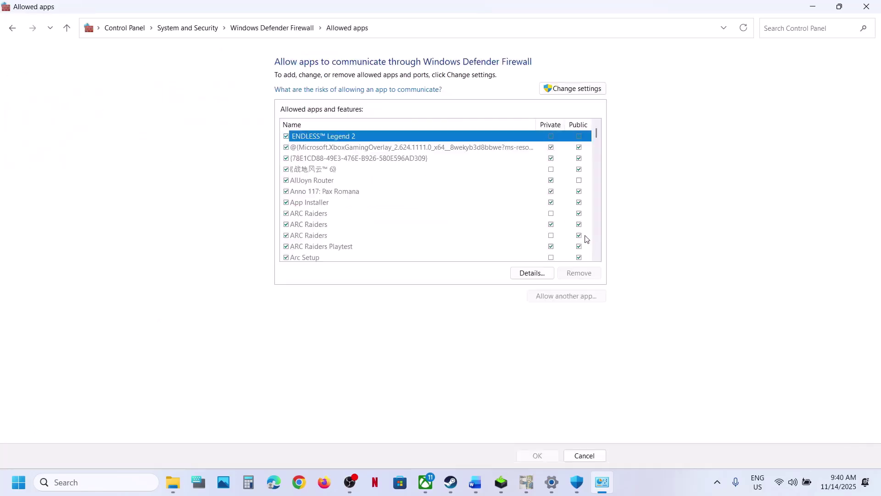
Unlock the firewall's allowed apps settings, browse for another app to allow and cancel adding it
{"action": "left_click", "coordinate": [573, 88]}
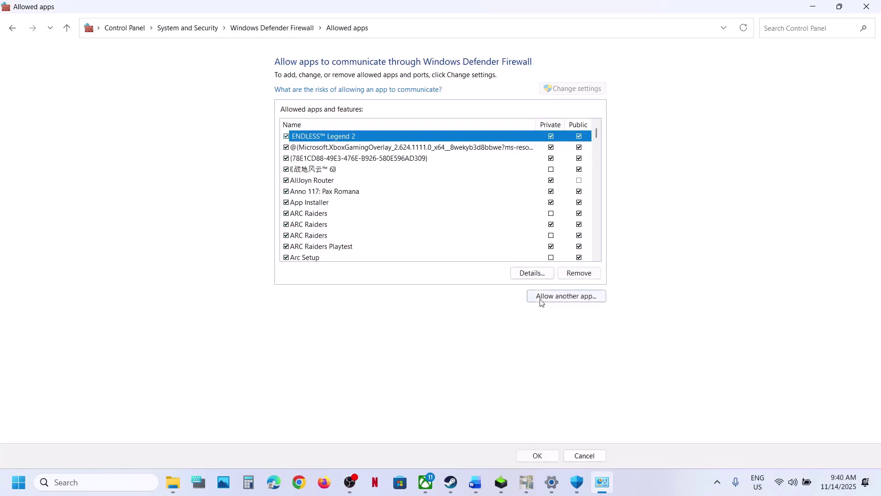
{"action": "left_click", "coordinate": [543, 296]}
{"action": "left_click", "coordinate": [518, 296]}
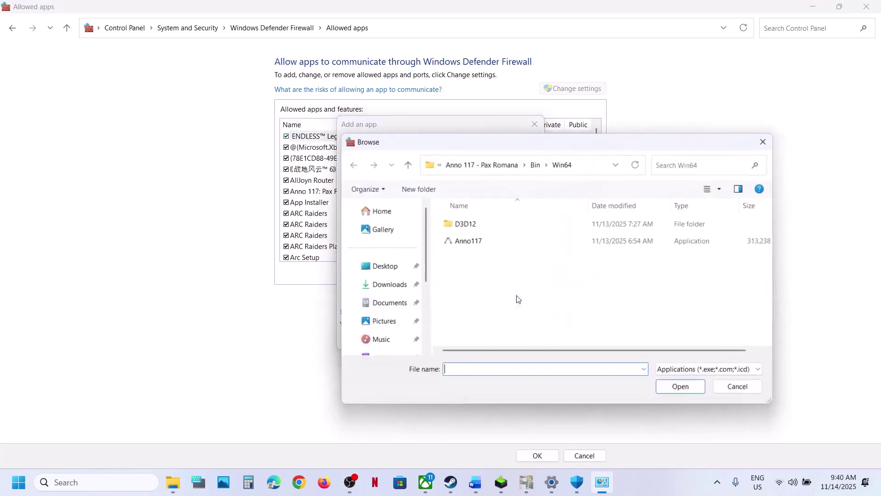
{"action": "left_click", "coordinate": [736, 391]}
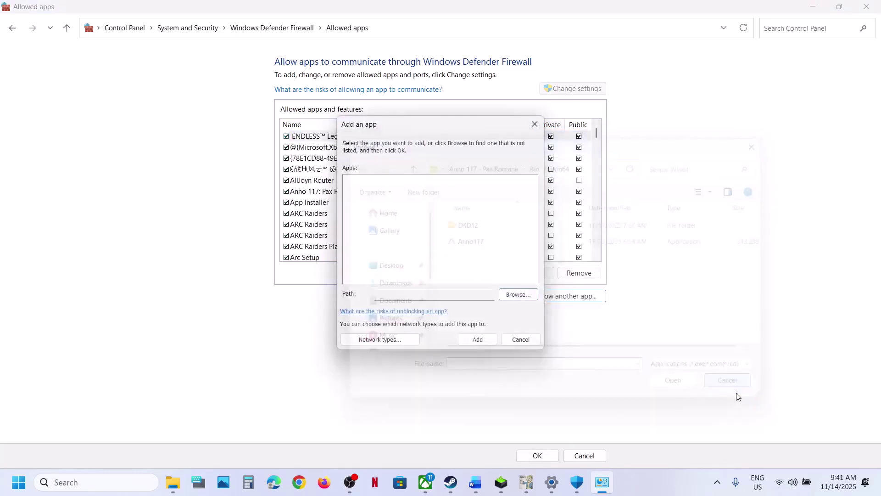
{"action": "left_click", "coordinate": [518, 341]}
Close the firewall's allowed apps window, Windows Security and Settings
{"action": "left_click", "coordinate": [867, 7]}
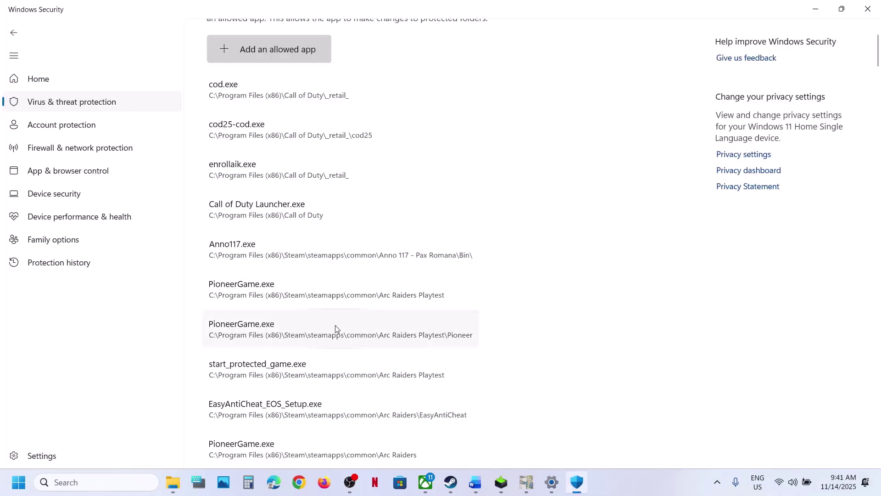
{"action": "left_click", "coordinate": [872, 9]}
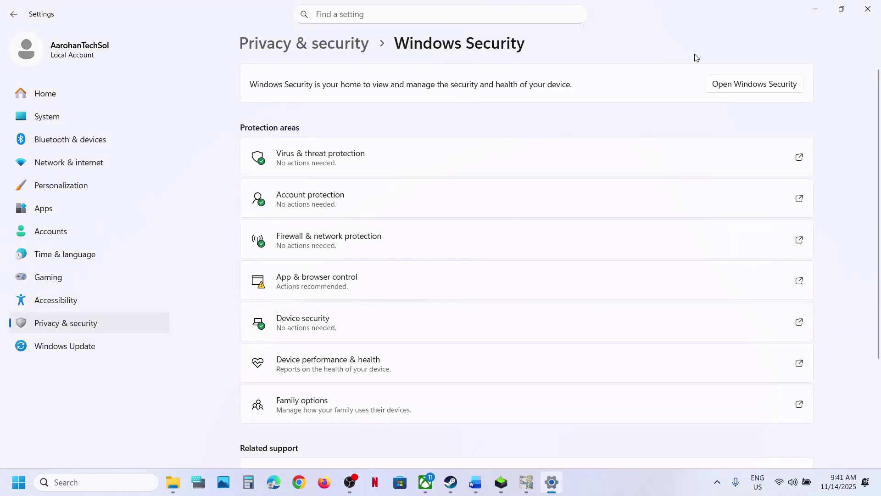
{"action": "left_click", "coordinate": [874, 8]}
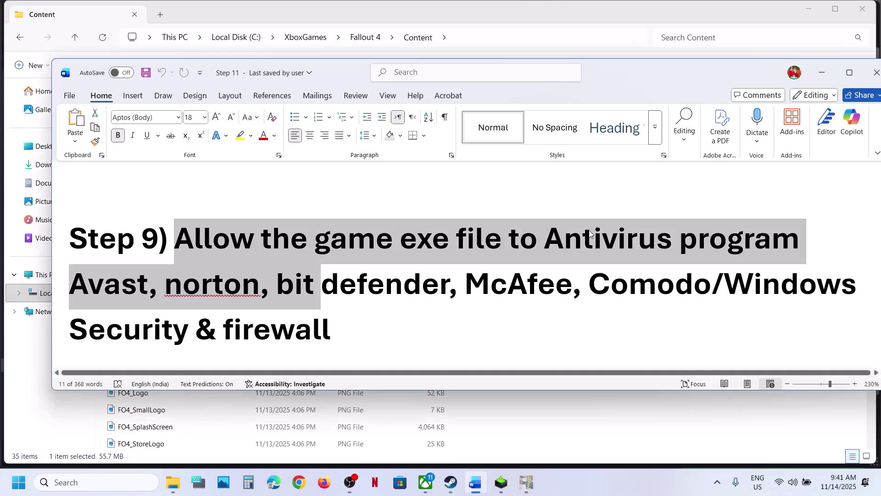
Highlight the antivirus names listed in Step 9 in Word and move on to Step 10 about verifying game files
{"action": "left_click", "coordinate": [346, 304]}
{"action": "left_click_drag", "start_coordinate": [109, 291], "coordinate": [671, 291]}
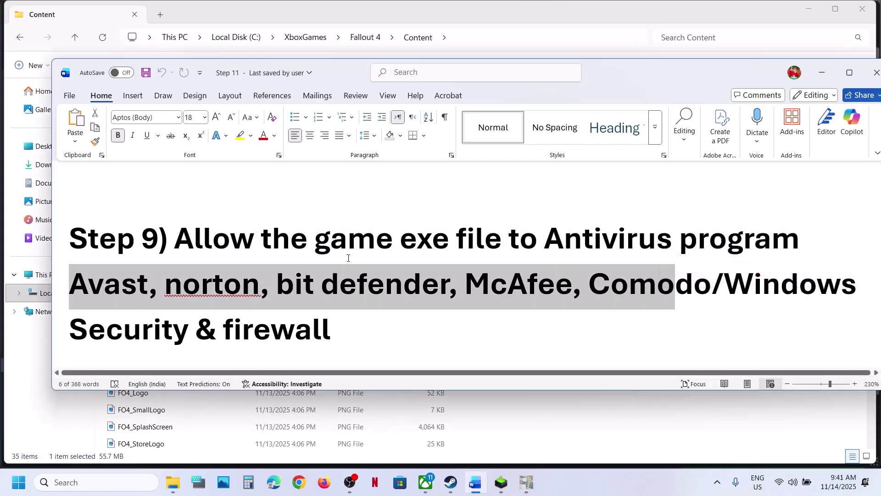
{"action": "scroll", "coordinate": [387, 278], "scroll_direction": "down", "scroll_amount": 5}
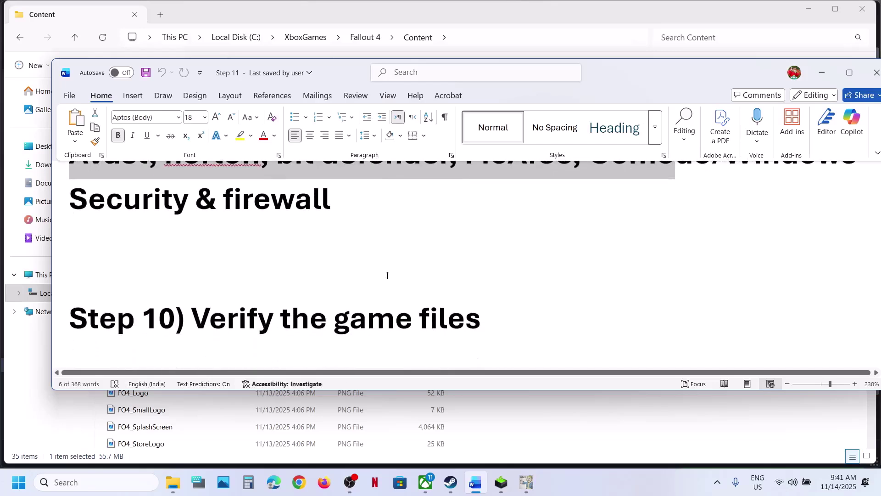
{"action": "scroll", "coordinate": [380, 272], "scroll_direction": "up", "scroll_amount": 2}
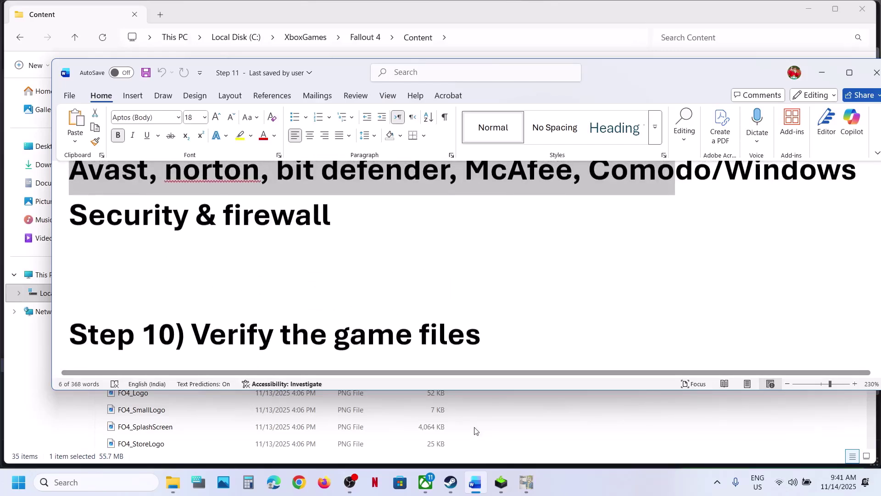
Switch to Steam and examine the file integrity option in the Installed Files properties of Europa Universalis V, closing them without verifying
{"action": "left_click", "coordinate": [451, 486]}
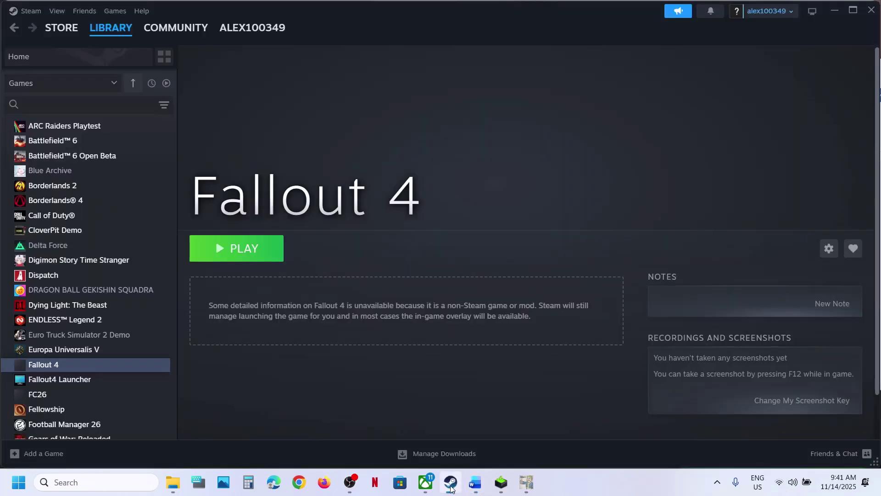
{"action": "right_click", "coordinate": [87, 352]}
{"action": "left_click", "coordinate": [120, 441]}
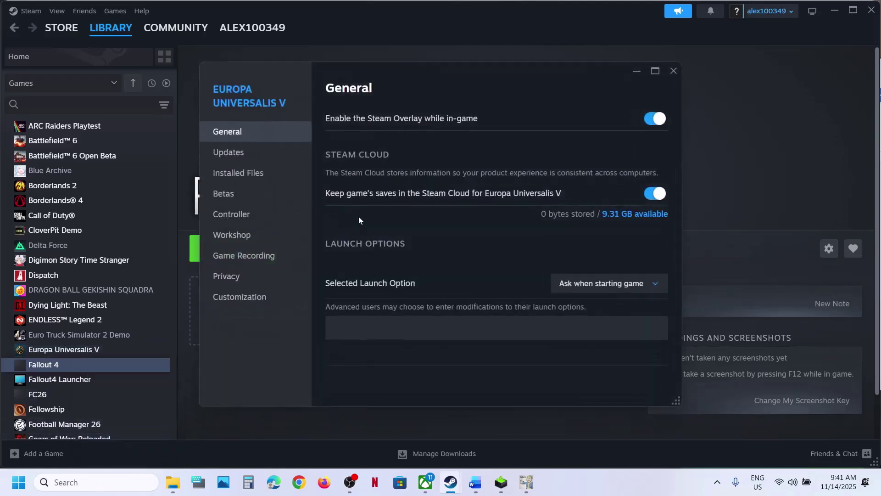
{"action": "left_click", "coordinate": [238, 173]}
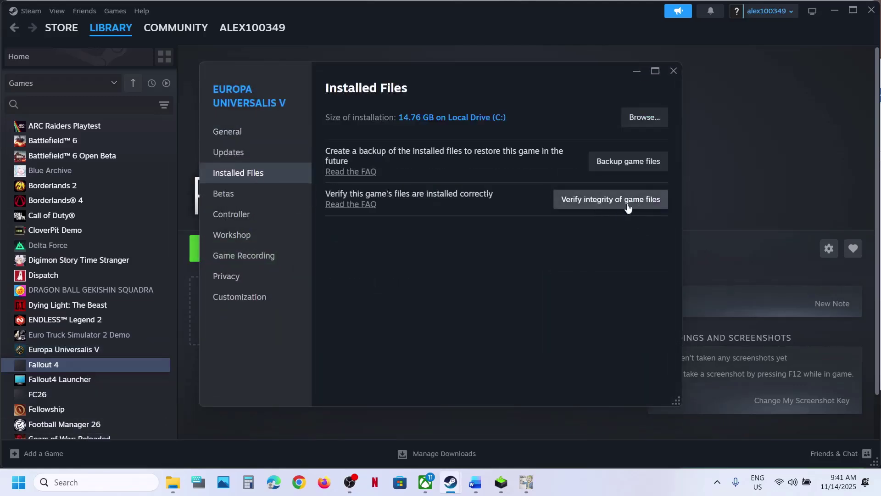
{"action": "left_click", "coordinate": [674, 71]}
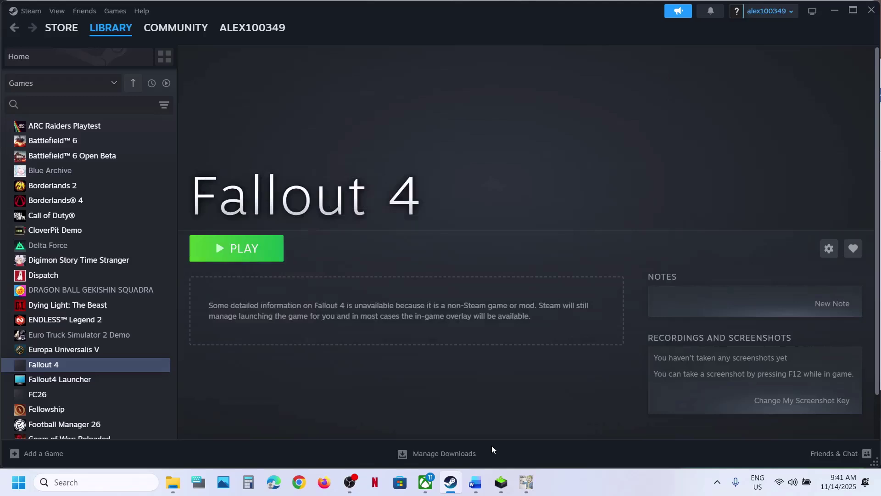
Check Step 11 in Word, return to Steam and set Fallout 4's launch options to -dx11, closing its properties
{"action": "left_click", "coordinate": [476, 482]}
{"action": "scroll", "coordinate": [402, 354], "scroll_direction": "down", "scroll_amount": 3}
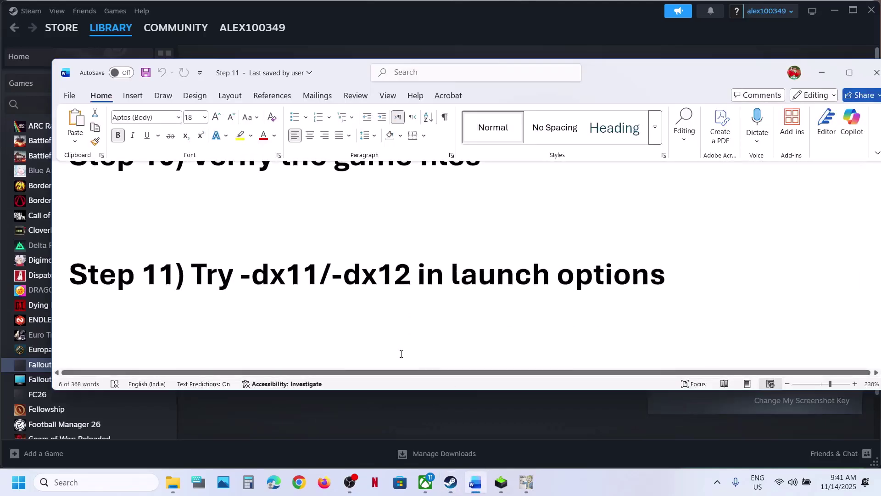
{"action": "left_click", "coordinate": [404, 32]}
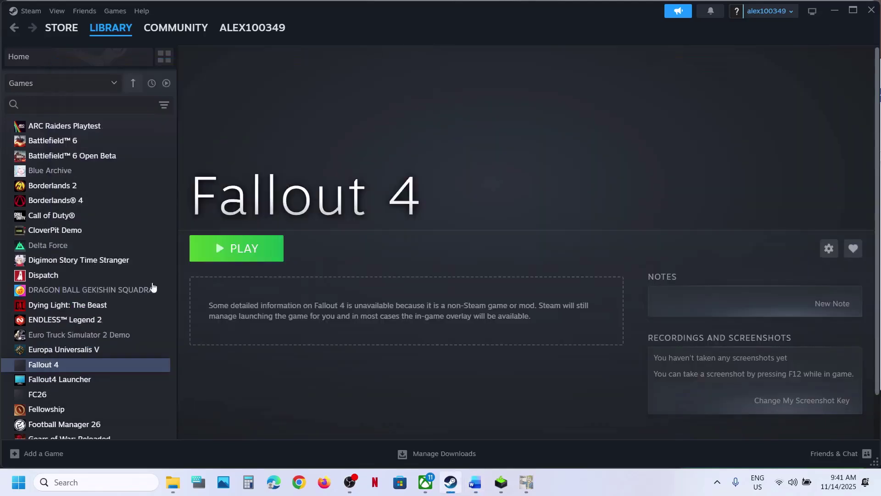
{"action": "right_click", "coordinate": [99, 368]}
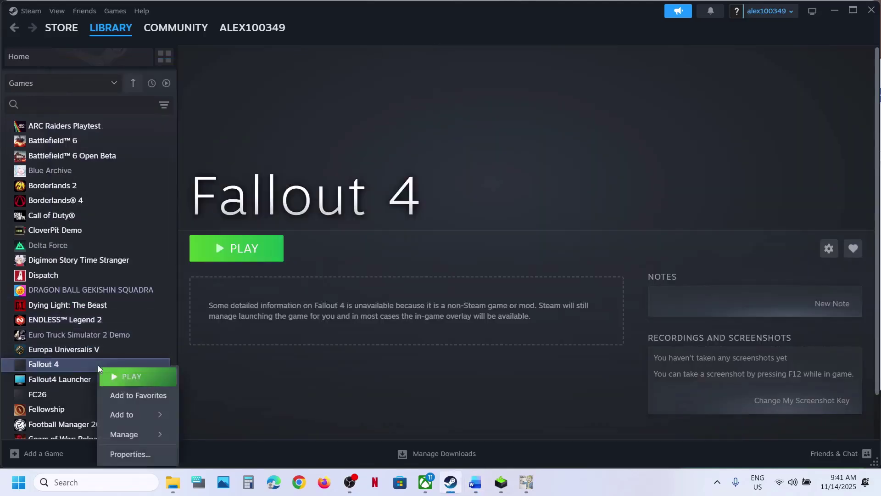
{"action": "left_click", "coordinate": [130, 454]}
{"action": "left_click", "coordinate": [362, 304]}
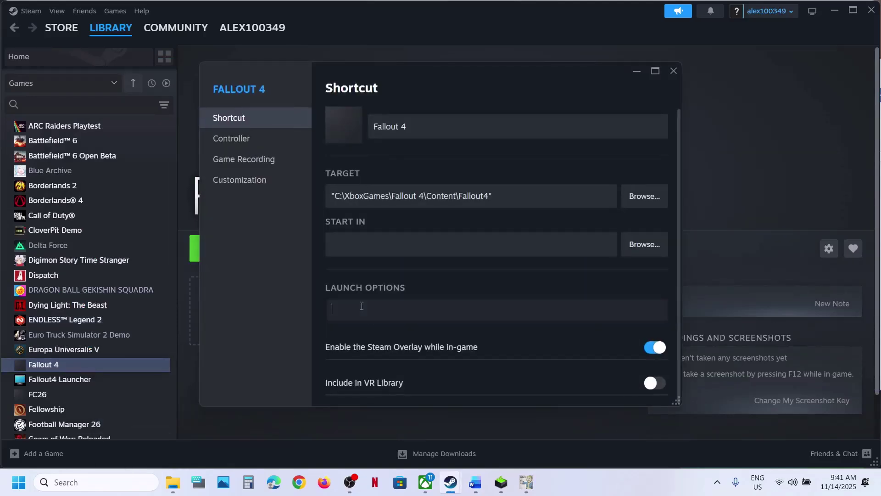
{"action": "left_click", "coordinate": [209, 318]}
{"action": "left_click", "coordinate": [673, 71]}
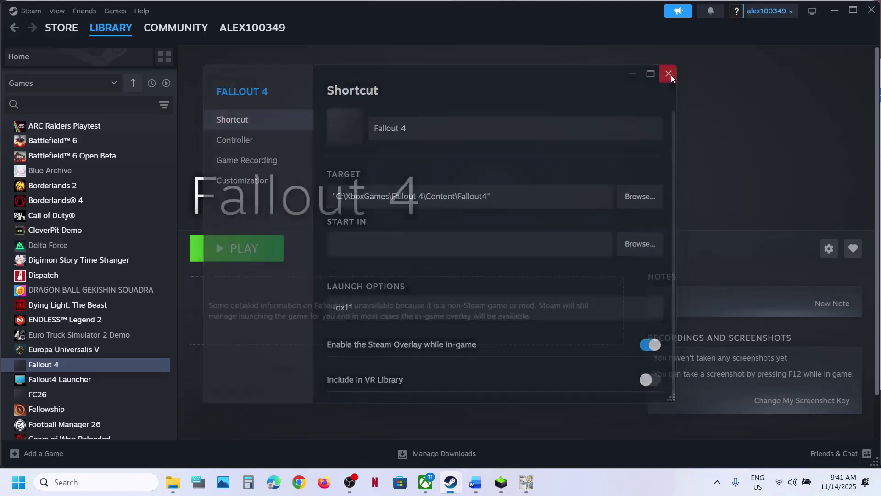
Change Fallout 4's launch options to -dx12, clear the launch options entirely and close its properties
{"action": "right_click", "coordinate": [114, 367]}
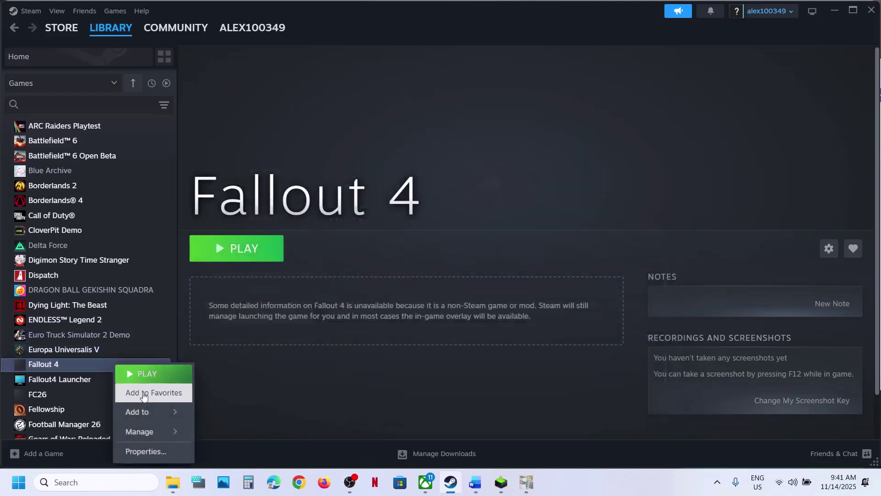
{"action": "left_click", "coordinate": [134, 451]}
{"action": "left_click", "coordinate": [372, 313]}
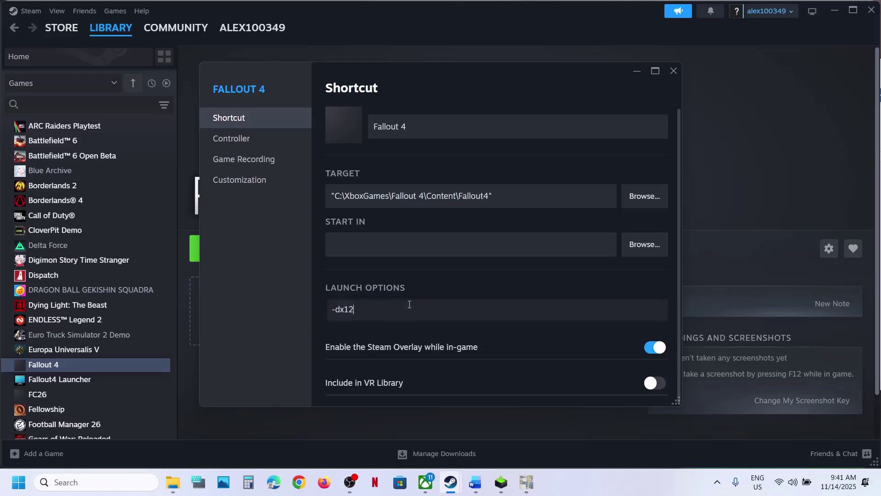
{"action": "key", "text": "ctrl+a"}
{"action": "key", "text": "BackSpace"}
{"action": "left_click", "coordinate": [673, 71]}
Open the Visual C++ download link from Step 12 in Word and go to the latest supported redistributable version table
{"action": "left_click", "coordinate": [474, 491]}
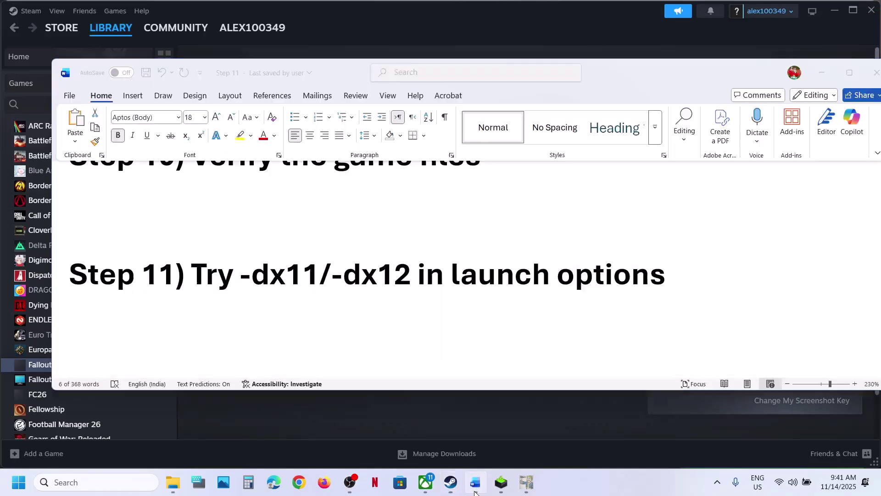
{"action": "scroll", "coordinate": [376, 278], "scroll_direction": "down", "scroll_amount": 4}
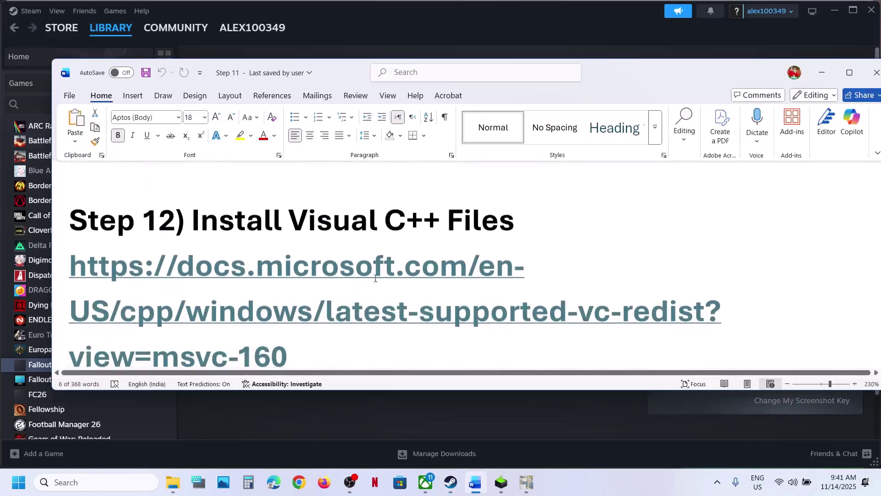
{"action": "left_click", "coordinate": [340, 271], "text": "ctrl"}
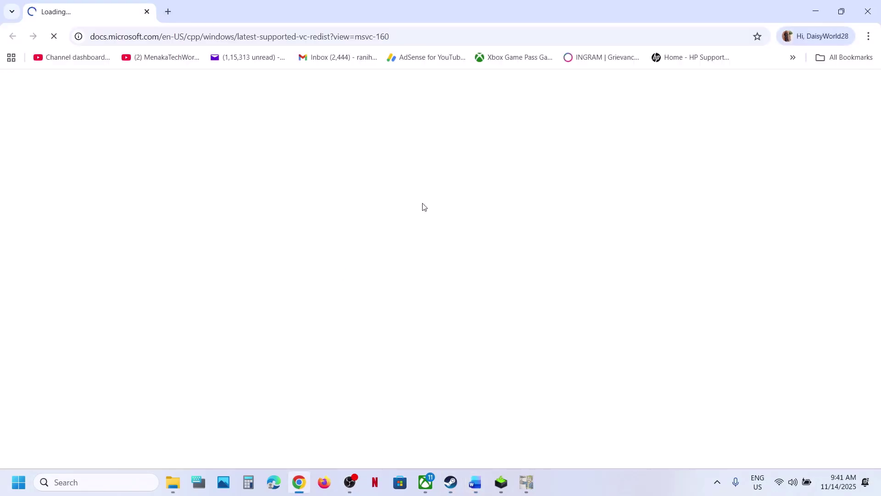
{"action": "scroll", "coordinate": [372, 366], "scroll_direction": "down", "scroll_amount": 6}
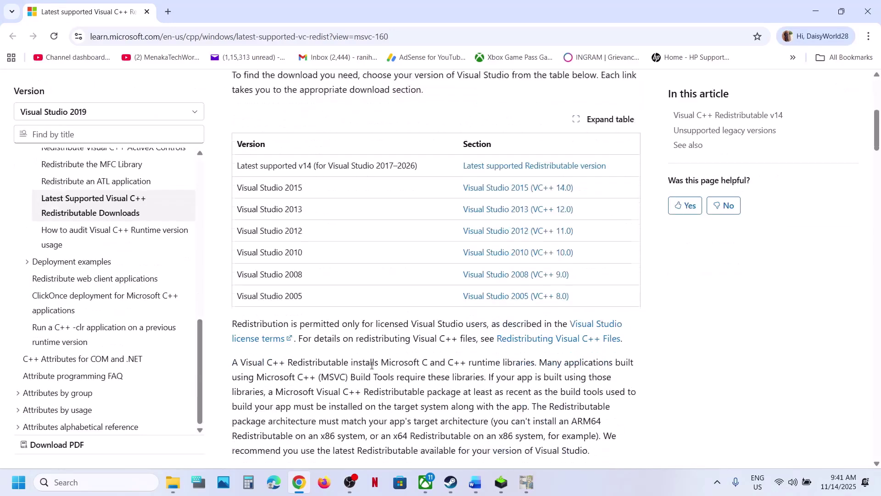
{"action": "scroll", "coordinate": [372, 365], "scroll_direction": "down", "scroll_amount": 10}
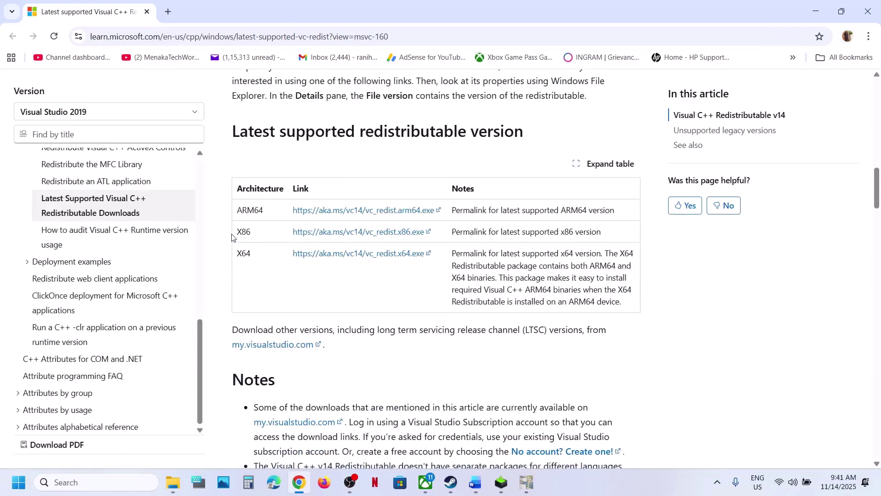
Download the X86 Visual C++ v14 Redistributable, run its installer and start a repair, allowing it to make changes
{"action": "left_click_drag", "start_coordinate": [244, 231], "coordinate": [261, 271]}
{"action": "left_click", "coordinate": [260, 271]}
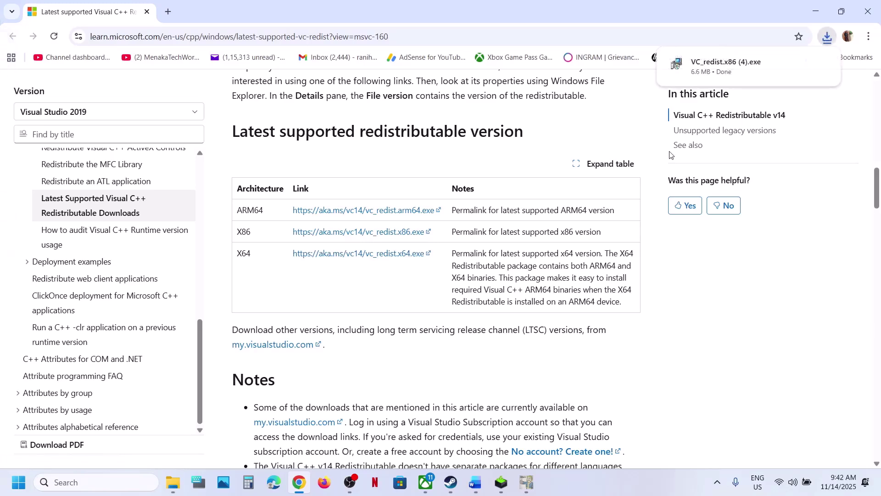
{"action": "left_click", "coordinate": [732, 76]}
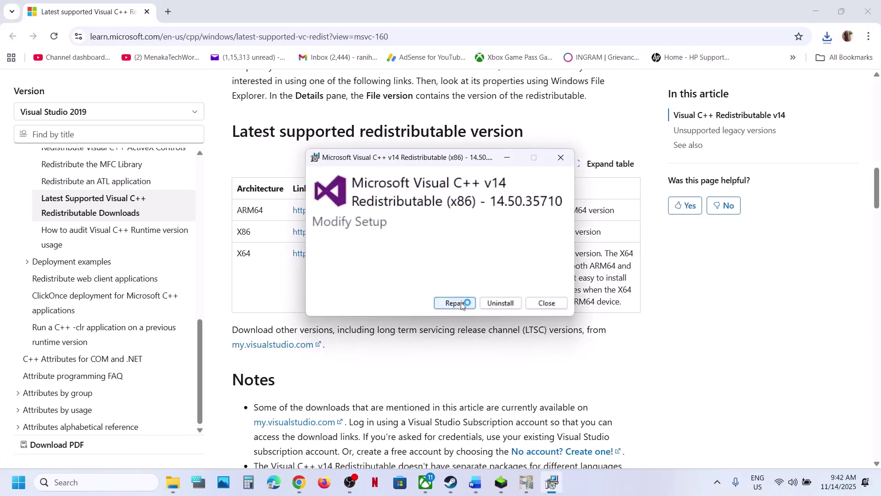
{"action": "left_click", "coordinate": [462, 305]}
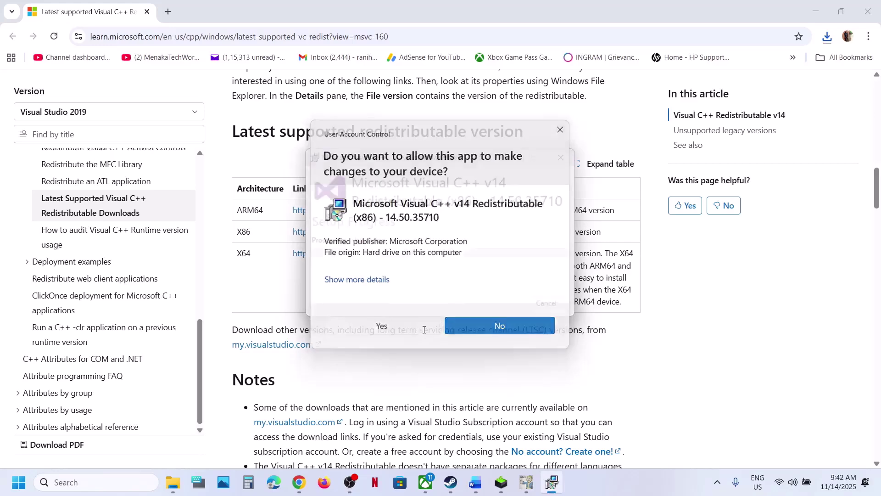
{"action": "left_click", "coordinate": [424, 329]}
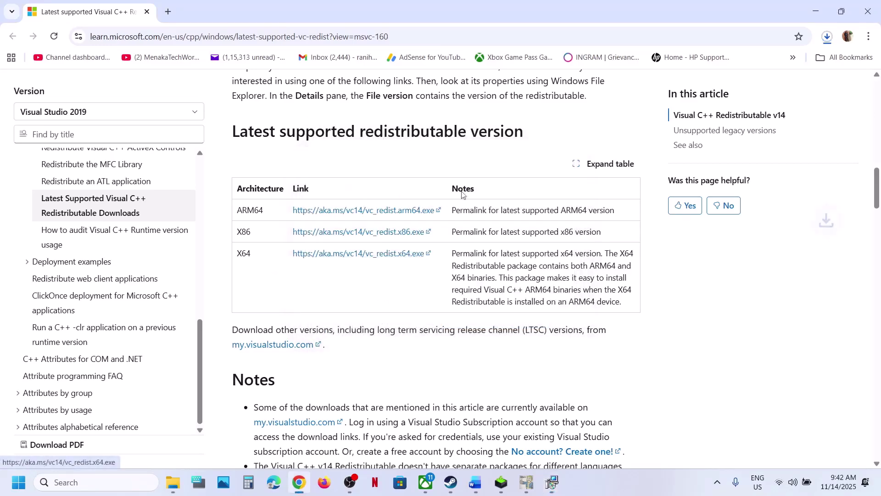
Run the downloaded X64 Visual C++ v14 Redistributable installer and start a repair, allowing it to make changes
{"action": "left_click", "coordinate": [828, 37]}
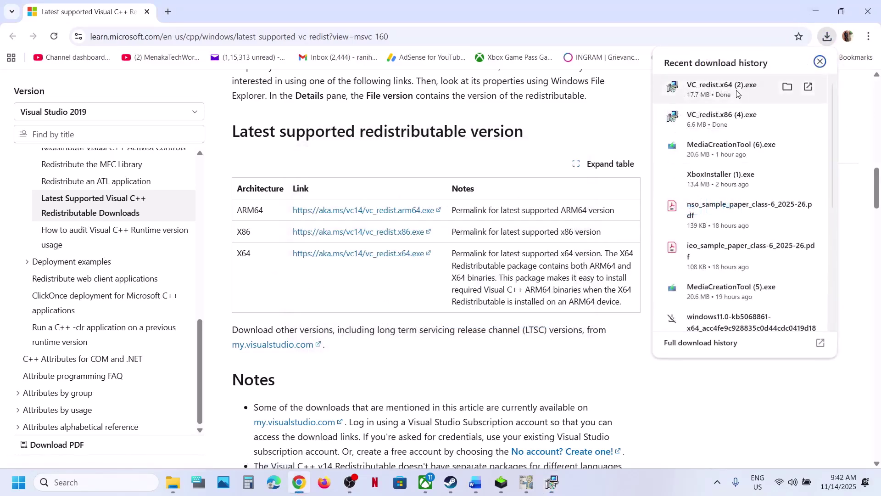
{"action": "left_click", "coordinate": [738, 94]}
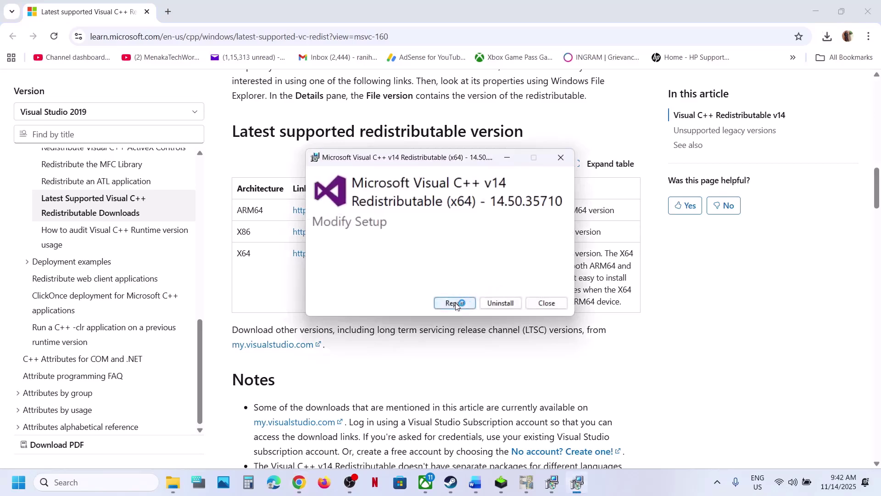
{"action": "left_click", "coordinate": [455, 303]}
{"action": "left_click", "coordinate": [397, 324]}
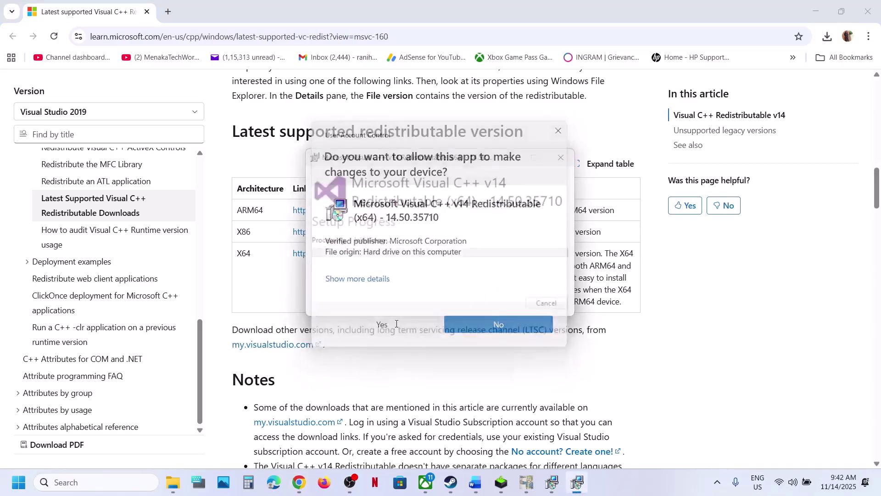
Move the x86 setup window clear of the x64 one, return to the web page and show the Windows restart option
{"action": "left_click", "coordinate": [552, 482]}
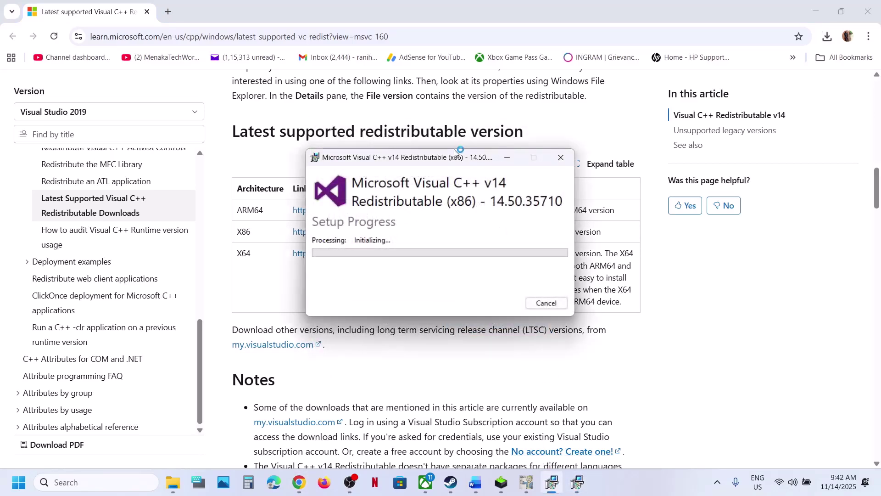
{"action": "left_click_drag", "start_coordinate": [456, 159], "coordinate": [234, 197]}
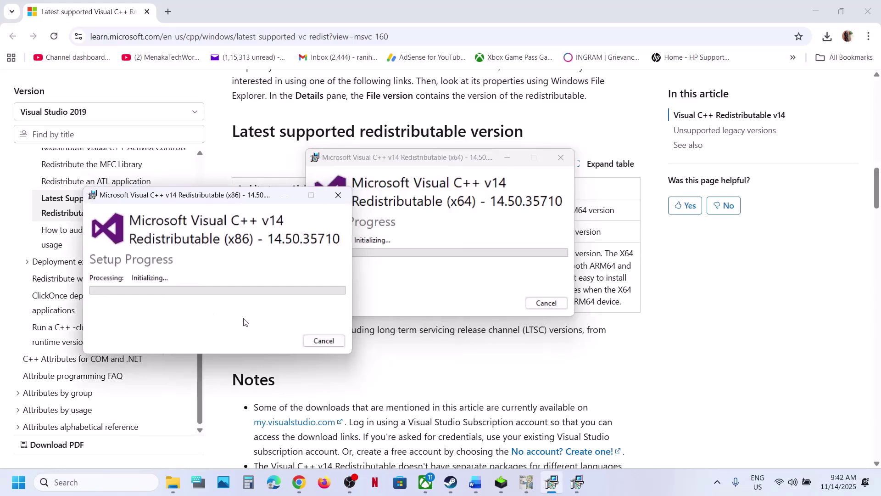
{"action": "left_click", "coordinate": [310, 369]}
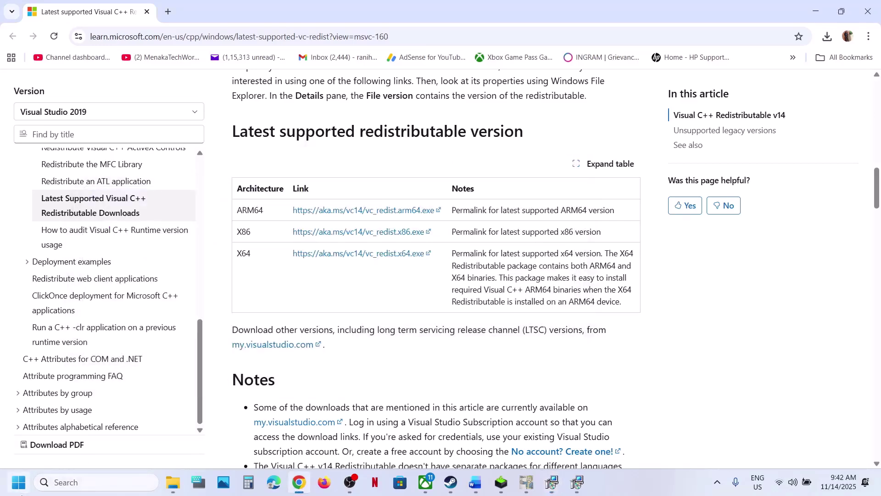
{"action": "left_click", "coordinate": [21, 491]}
{"action": "left_click", "coordinate": [333, 442]}
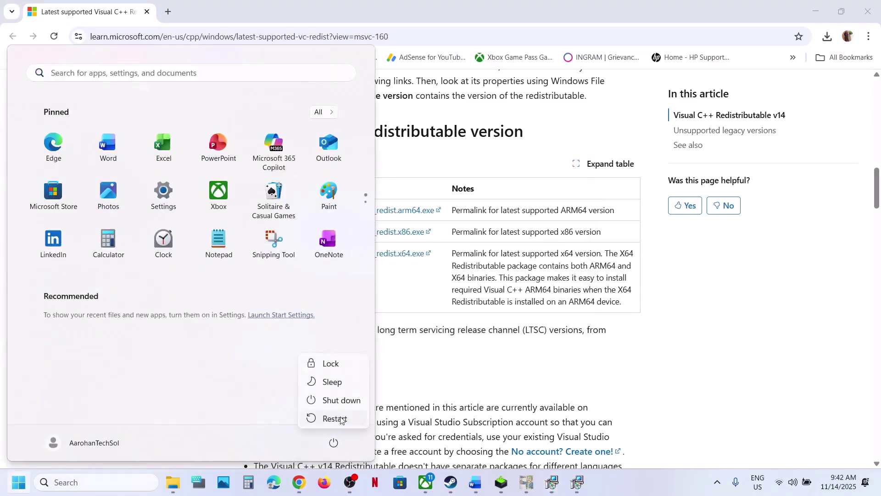
Return to Word, move past Step 12, open the NVIDIA drivers page and go to its manual driver search
{"action": "left_click", "coordinate": [474, 482]}
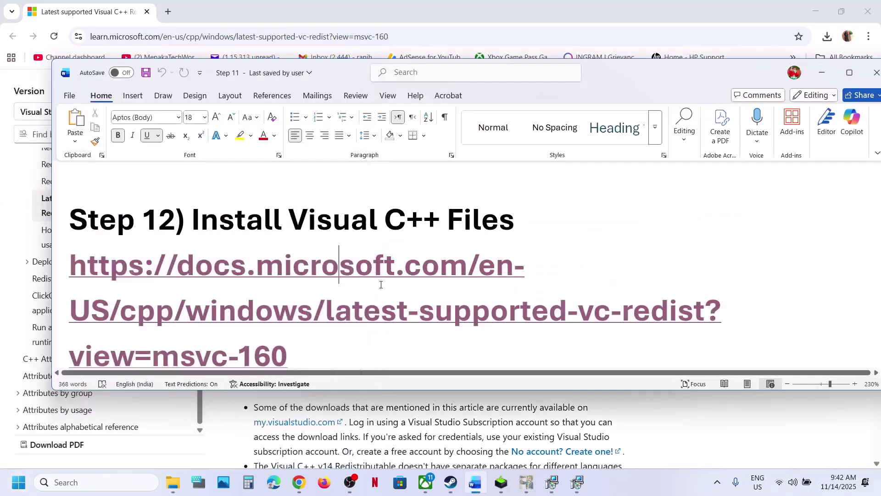
{"action": "scroll", "coordinate": [381, 285], "scroll_direction": "down", "scroll_amount": 5}
{"action": "scroll", "coordinate": [381, 284], "scroll_direction": "down", "scroll_amount": 3}
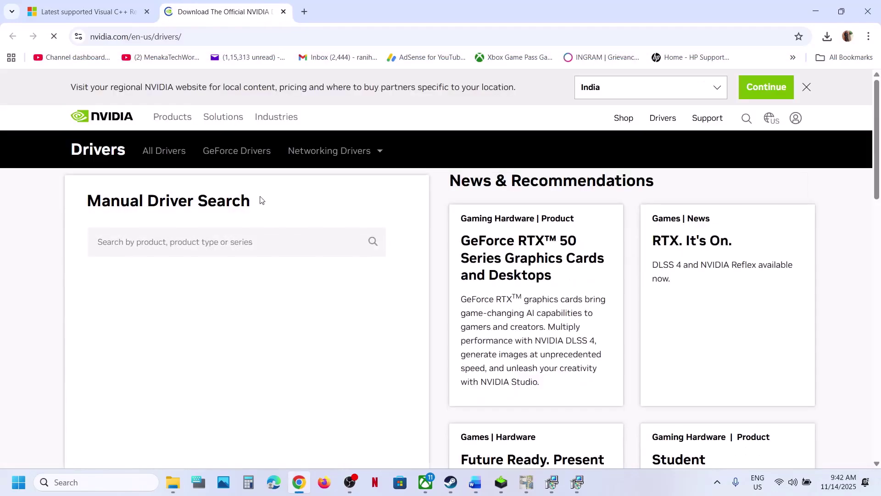
{"action": "scroll", "coordinate": [246, 299], "scroll_direction": "down", "scroll_amount": 3}
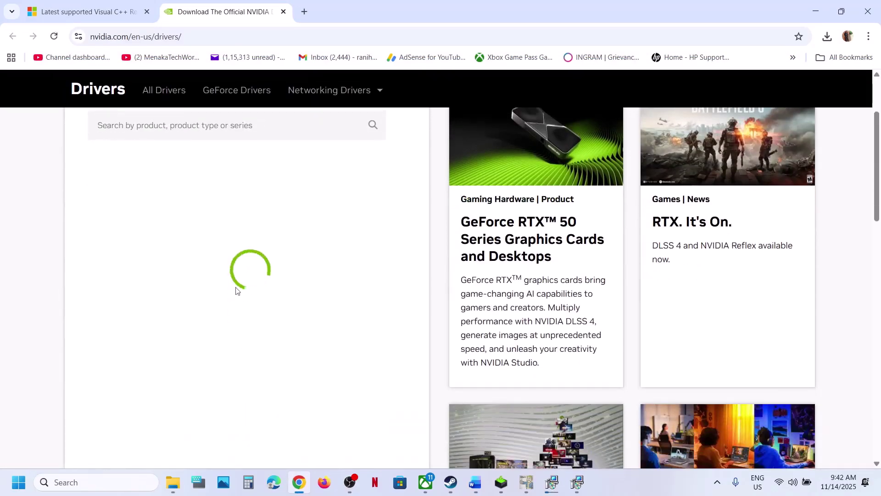
{"action": "scroll", "coordinate": [234, 255], "scroll_direction": "up", "scroll_amount": 1}
{"action": "scroll", "coordinate": [234, 255], "scroll_direction": "down", "scroll_amount": 1}
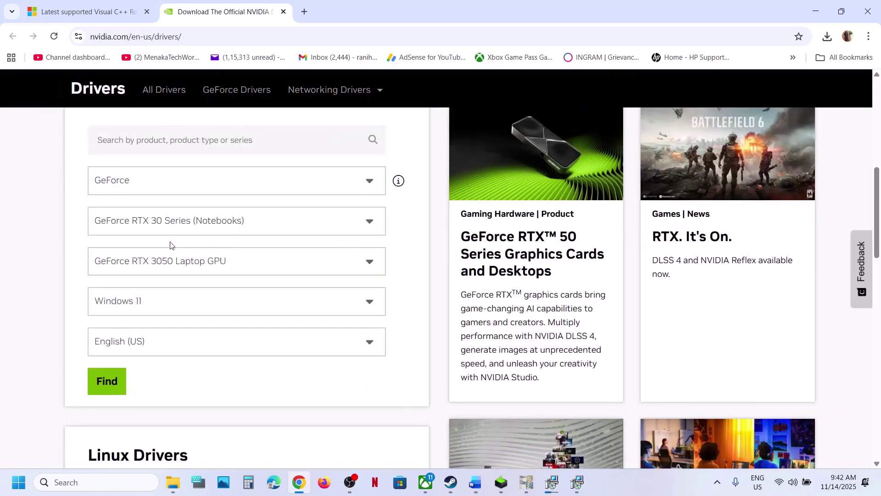
Find drivers for the GeForce RTX 3050 Laptop GPU on Windows 11 and open the GeForce Game Ready Driver details
{"action": "left_click", "coordinate": [110, 378]}
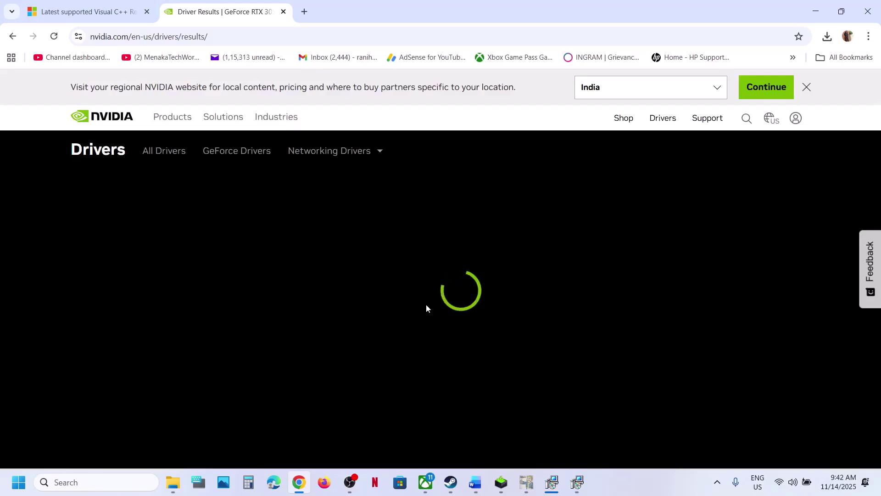
{"action": "scroll", "coordinate": [426, 308], "scroll_direction": "down", "scroll_amount": 4}
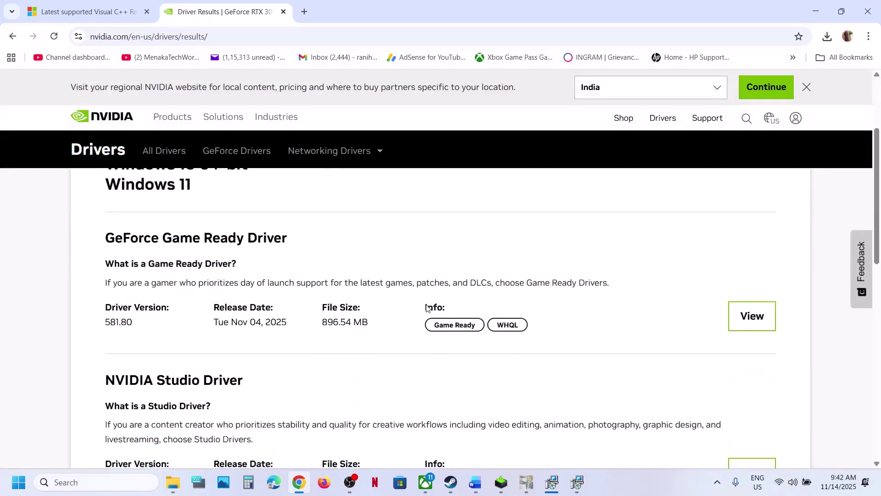
{"action": "left_click", "coordinate": [736, 254]}
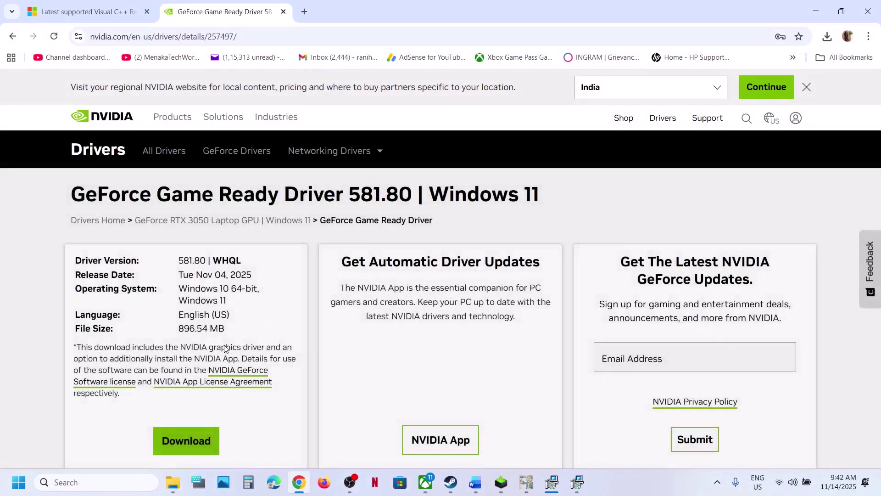
Download GeForce Game Ready Driver 581.80, check its progress in the recent downloads and close the download list
{"action": "left_click", "coordinate": [184, 441]}
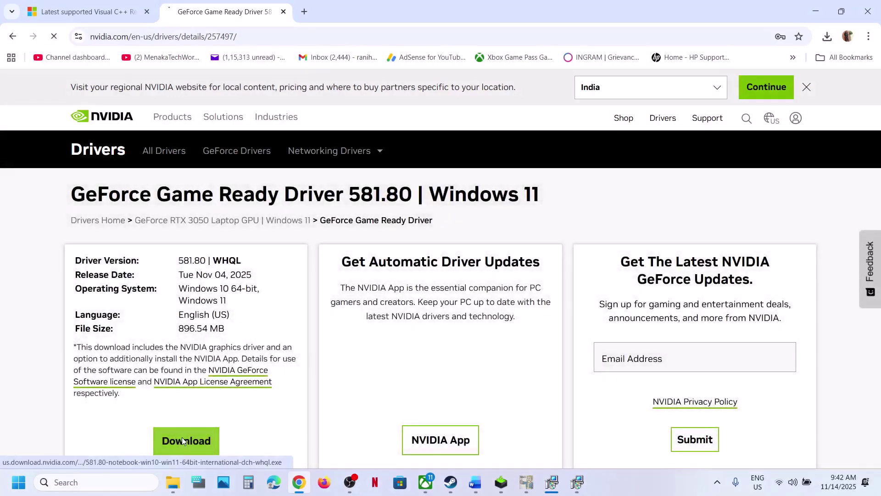
{"action": "left_click", "coordinate": [829, 38]}
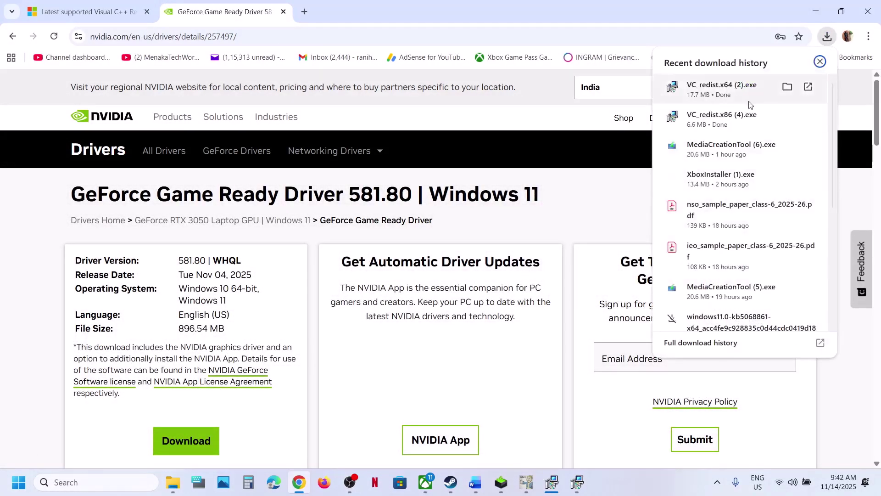
{"action": "left_click", "coordinate": [202, 443]}
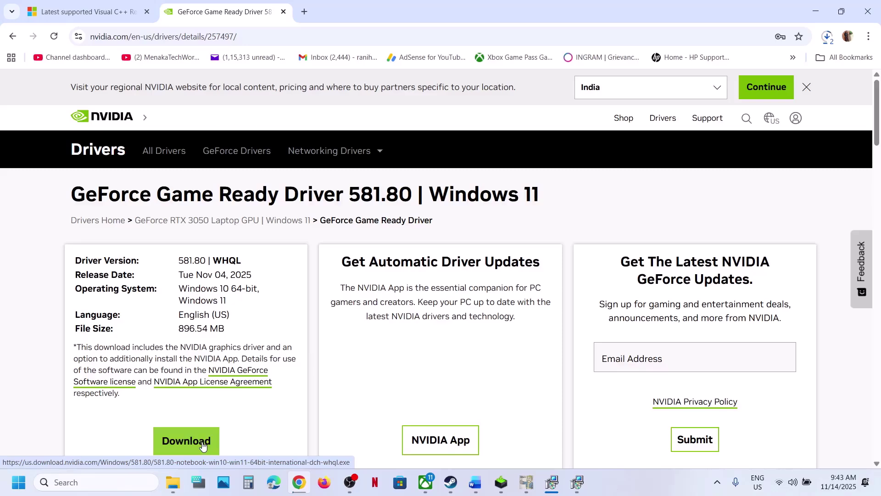
{"action": "left_click", "coordinate": [826, 35]}
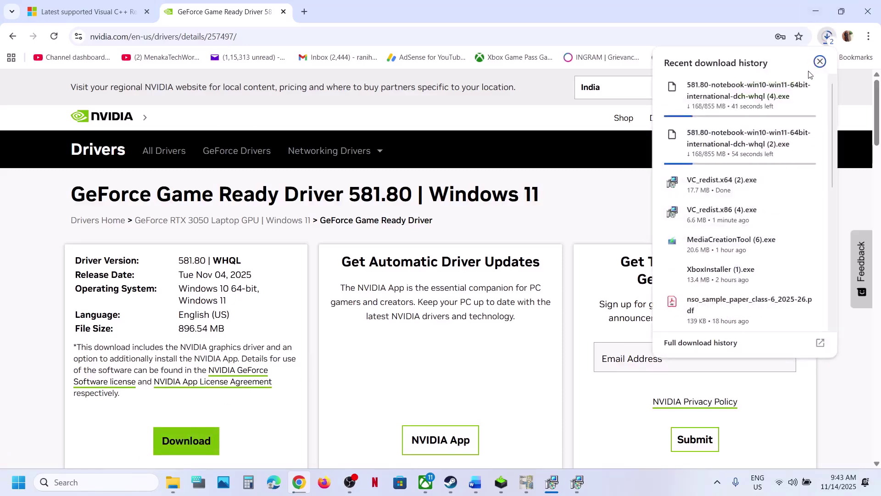
{"action": "left_click", "coordinate": [525, 179]}
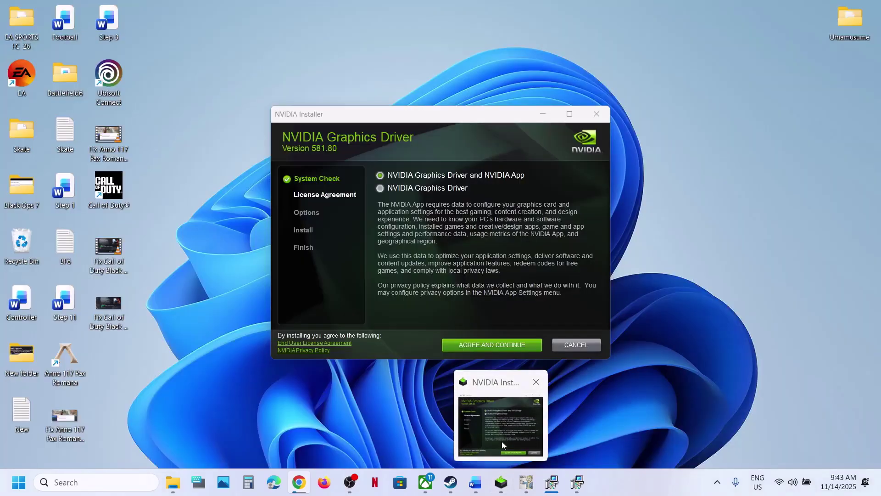
Accept the NVIDIA 581.80 installer's licence with the NVIDIA App included and choose a Custom (Advanced) clean installation
{"action": "left_click", "coordinate": [502, 439]}
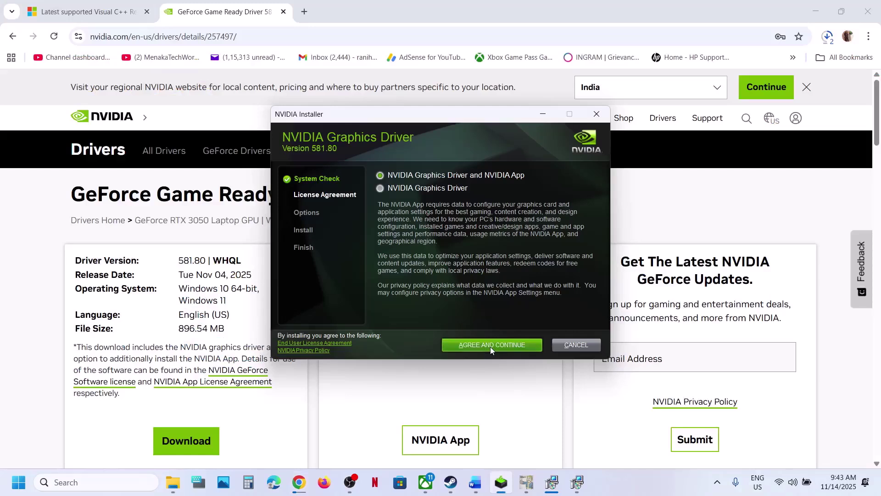
{"action": "left_click", "coordinate": [490, 346]}
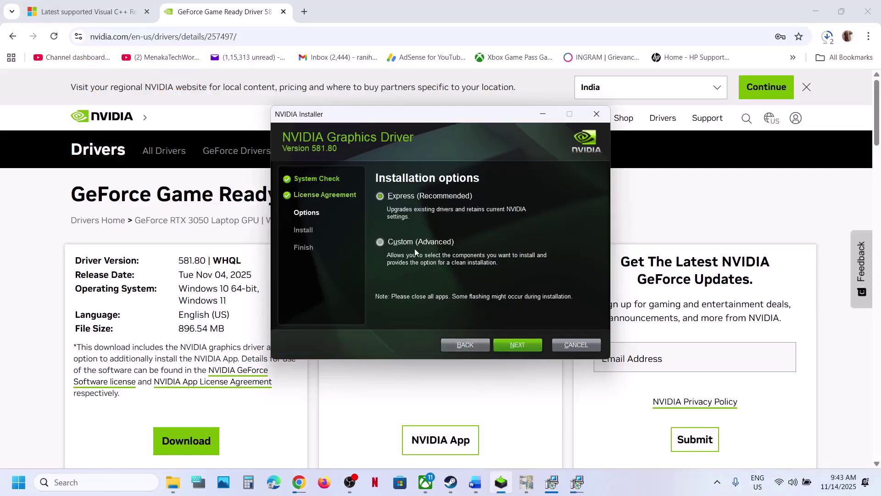
{"action": "left_click", "coordinate": [412, 244]}
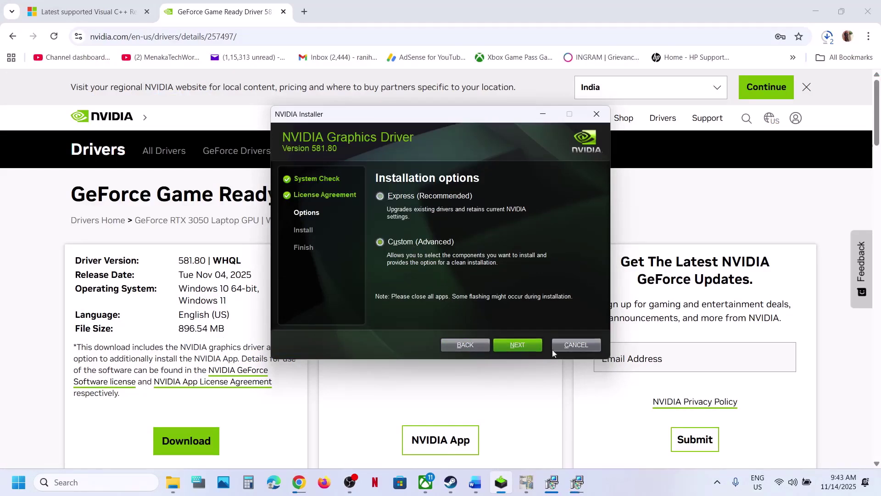
{"action": "left_click", "coordinate": [525, 348]}
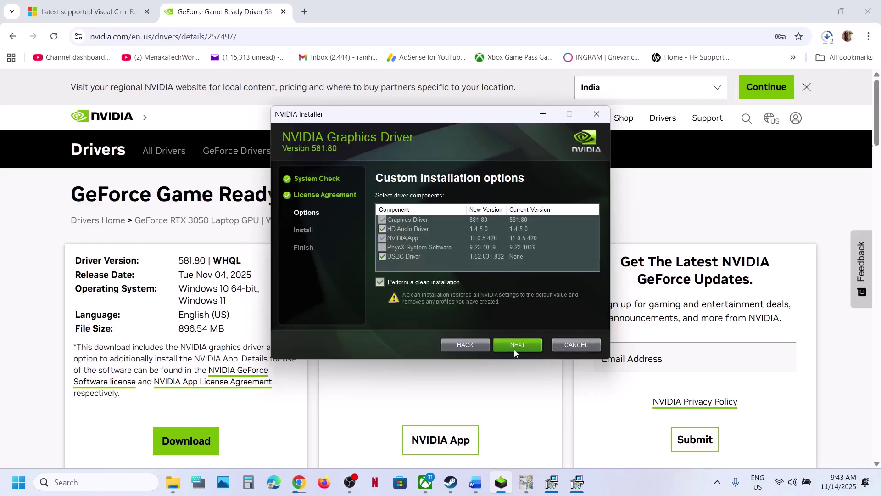
Return to the GeForce driver web page and show the Windows power options for restarting the computer
{"action": "left_click", "coordinate": [353, 426]}
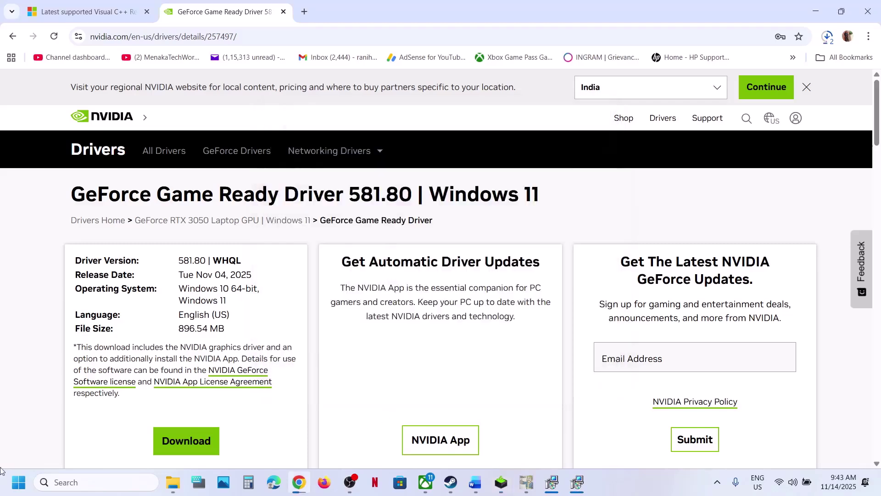
{"action": "left_click", "coordinate": [17, 486]}
{"action": "left_click", "coordinate": [334, 442]}
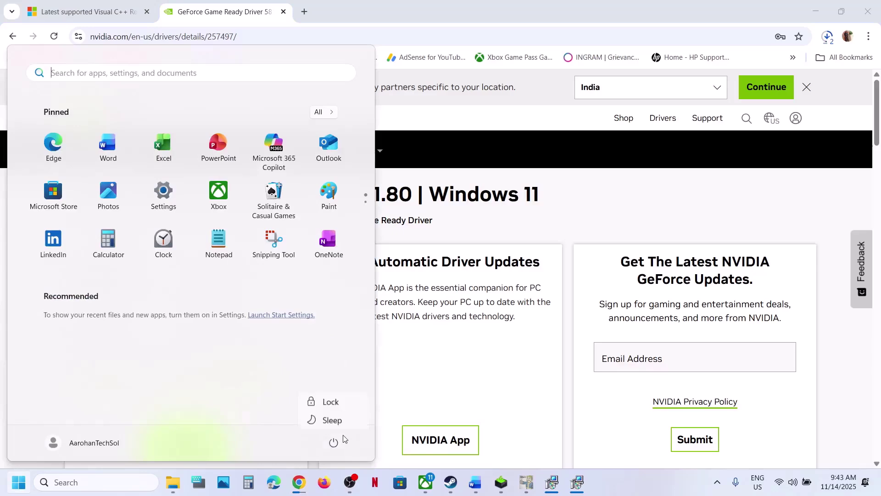
Return to Word, open the AMD support link from Step 13 and go to the page's product browser
{"action": "left_click", "coordinate": [474, 484]}
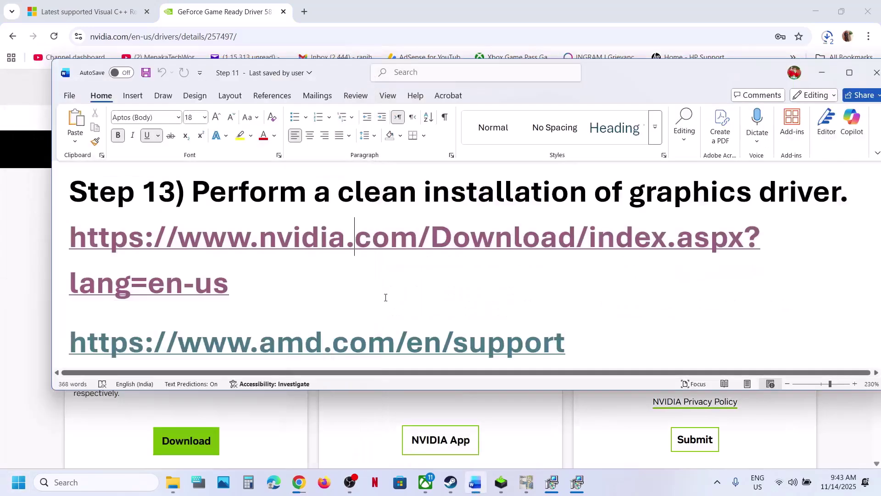
{"action": "scroll", "coordinate": [386, 295], "scroll_direction": "down", "scroll_amount": 5}
{"action": "left_click", "coordinate": [341, 232], "text": "ctrl"}
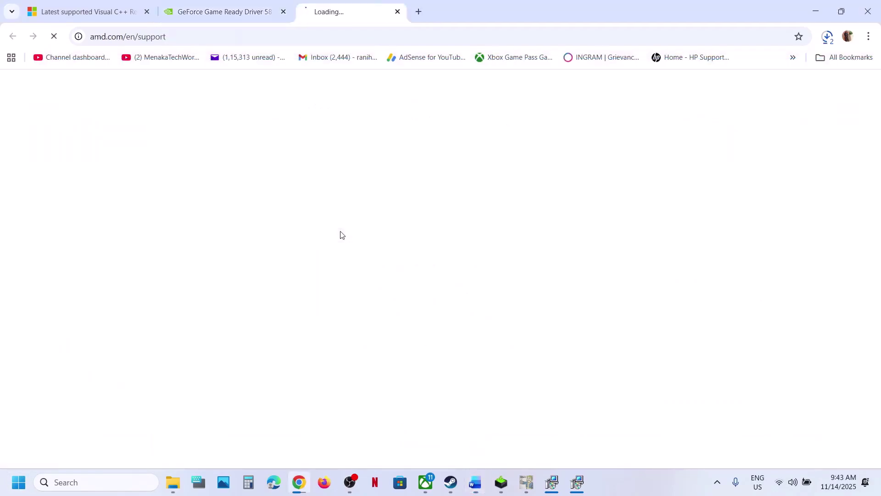
{"action": "scroll", "coordinate": [246, 306], "scroll_direction": "down", "scroll_amount": 5}
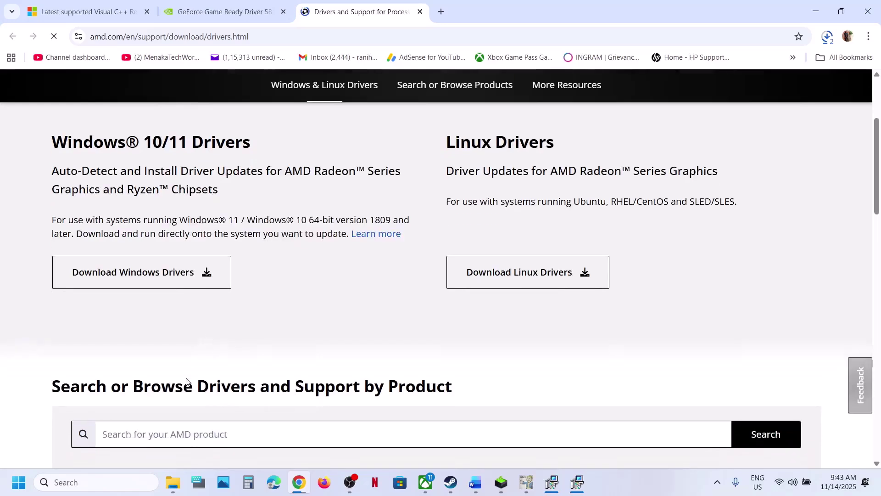
{"action": "scroll", "coordinate": [158, 386], "scroll_direction": "down", "scroll_amount": 3}
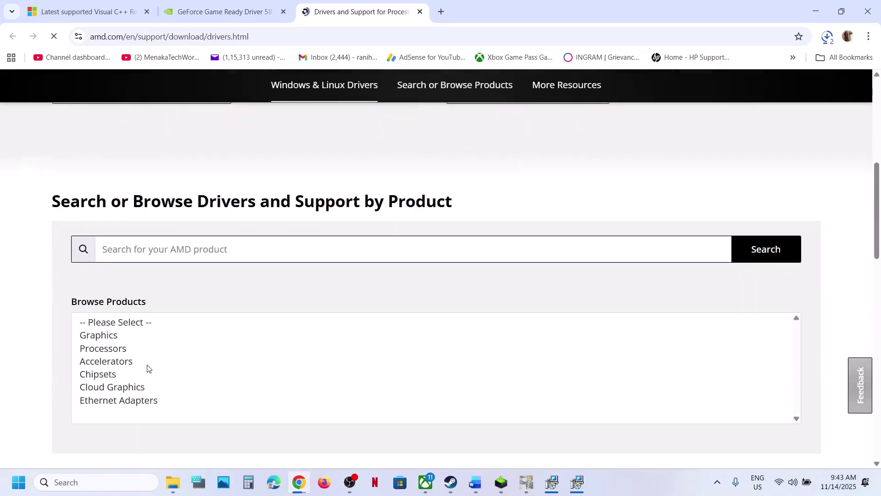
Browse to Graphics, Radeon RX, Radeon RX 9000 Series, AMD Radeon RX 9070 XT and submit the selection
{"action": "left_click", "coordinate": [115, 338]}
{"action": "left_click", "coordinate": [134, 387]}
{"action": "scroll", "coordinate": [129, 390], "scroll_direction": "down", "scroll_amount": 2}
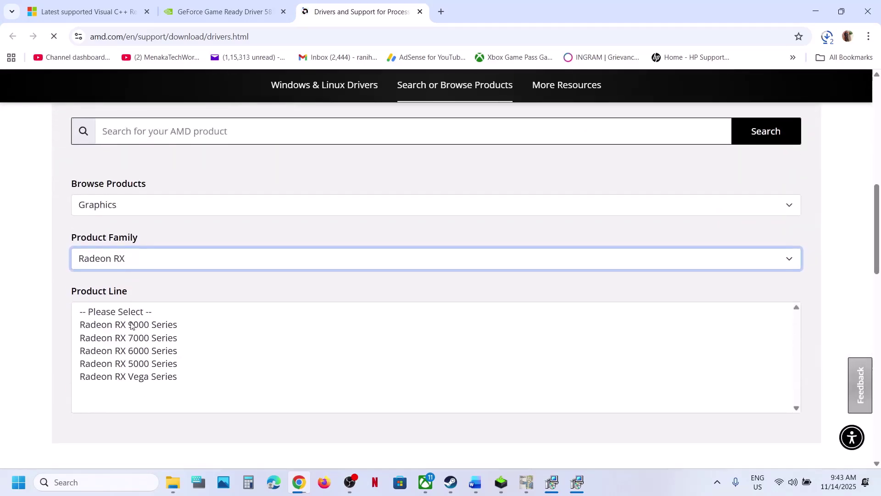
{"action": "left_click", "coordinate": [132, 323]}
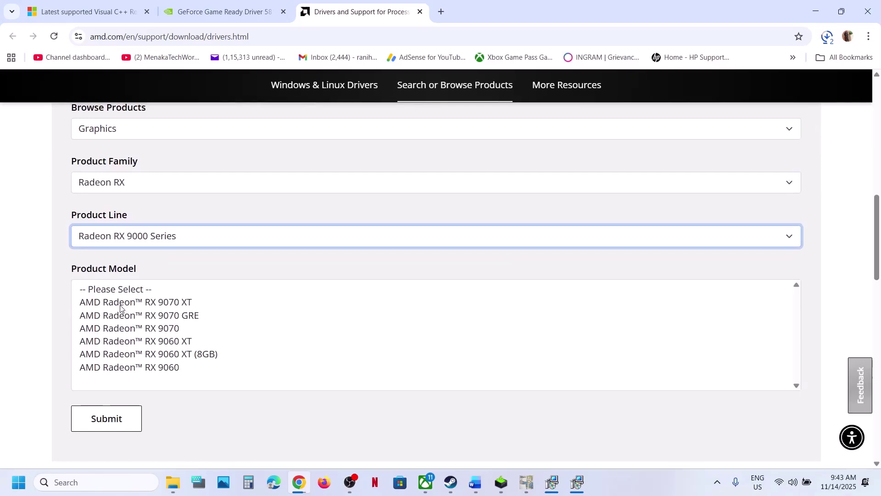
{"action": "left_click", "coordinate": [120, 304]}
{"action": "left_click", "coordinate": [105, 330]}
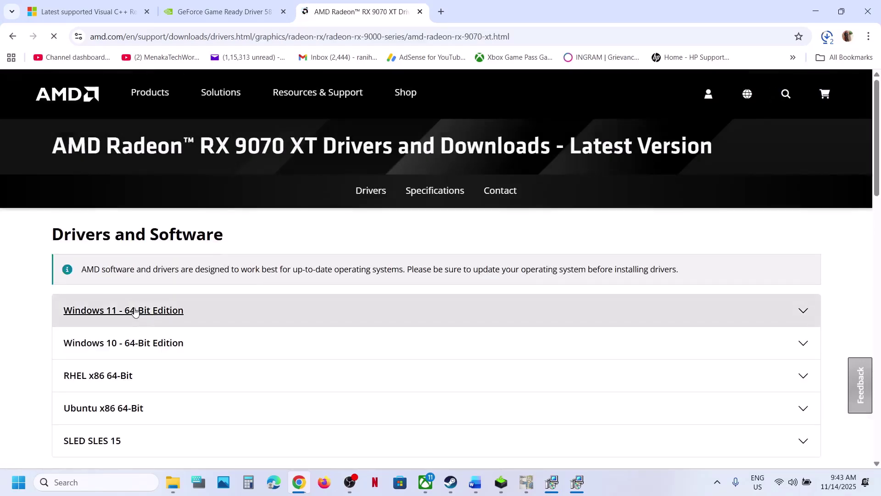
Expand the Windows 11 64-Bit Edition drivers and highlight the Adrenalin 25.11.1 (WHQL Recommended) entry
{"action": "left_click", "coordinate": [135, 312]}
{"action": "scroll", "coordinate": [214, 354], "scroll_direction": "down", "scroll_amount": 4}
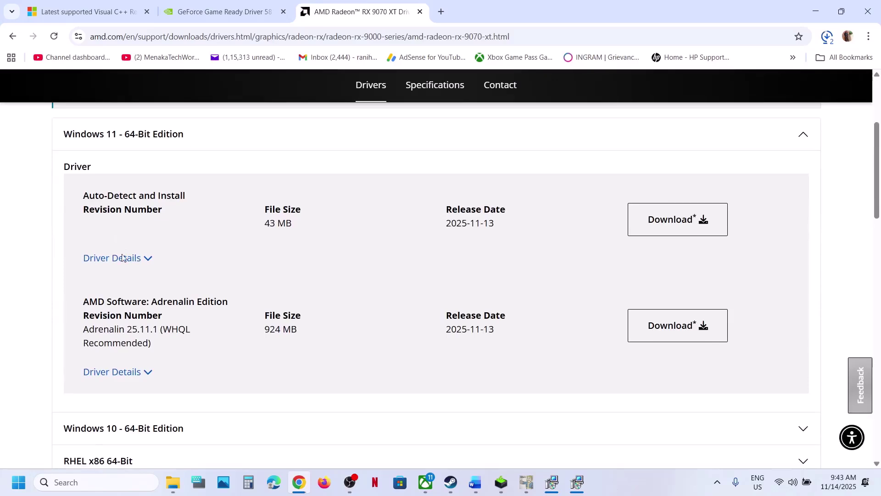
{"action": "left_click_drag", "start_coordinate": [114, 327], "coordinate": [269, 330]}
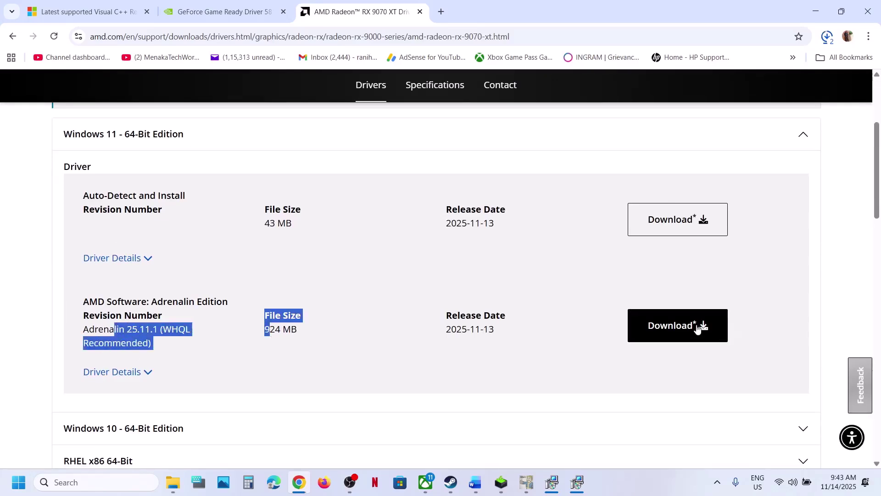
Show the Windows restart option, then return to Word and move to Step 14 on the dedicated graphics card
{"action": "key", "text": "super"}
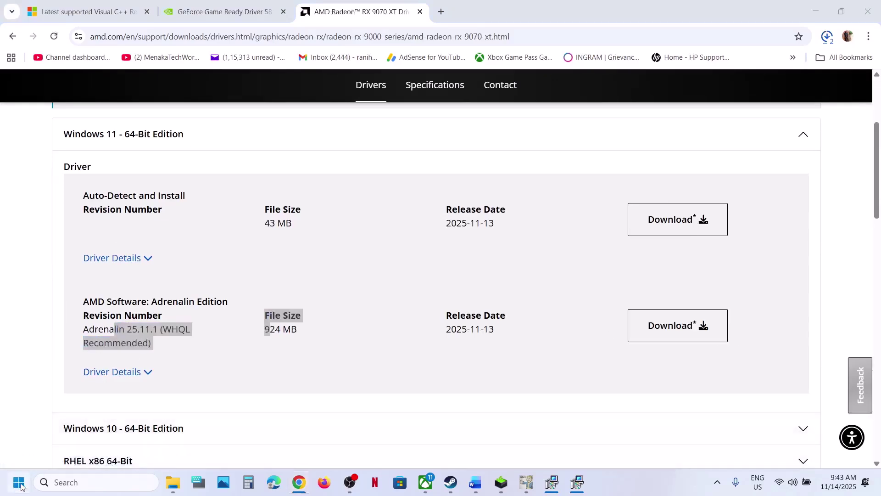
{"action": "left_click", "coordinate": [342, 438]}
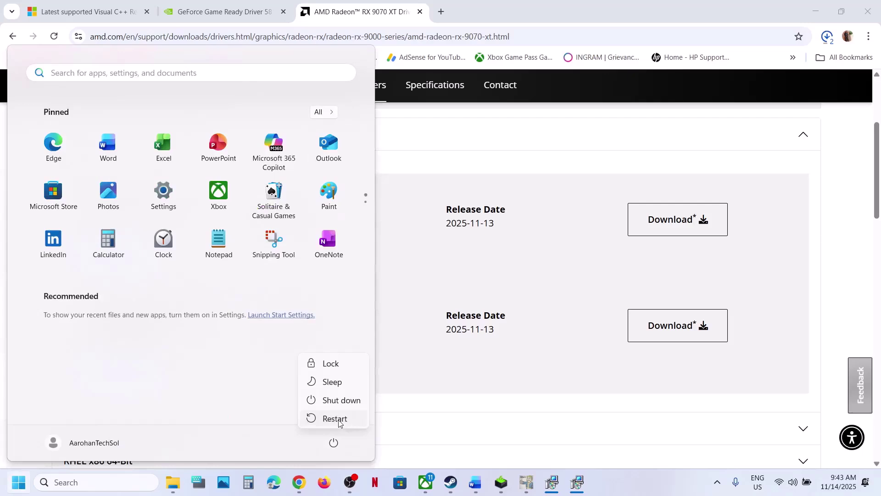
{"action": "left_click", "coordinate": [478, 474]}
{"action": "scroll", "coordinate": [370, 310], "scroll_direction": "down", "scroll_amount": 3}
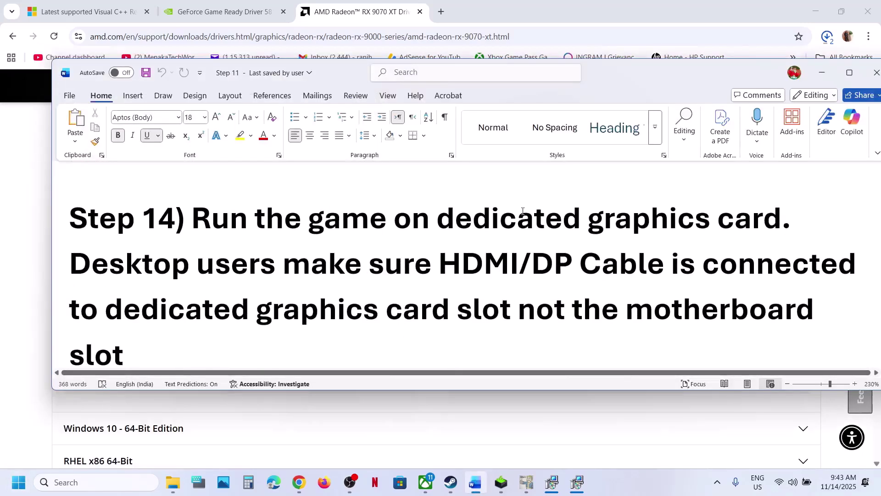
Copy the word "graphics" from Step 14, search Windows for it and open Graphics settings
{"action": "double_click", "coordinate": [650, 227]}
{"action": "key", "text": "ctrl+c"}
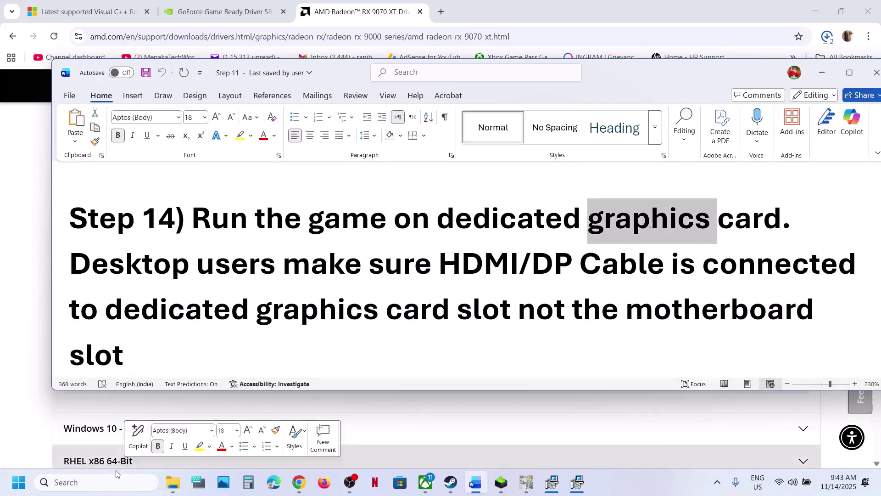
{"action": "left_click", "coordinate": [101, 482]}
{"action": "key", "text": "ctrl+v"}
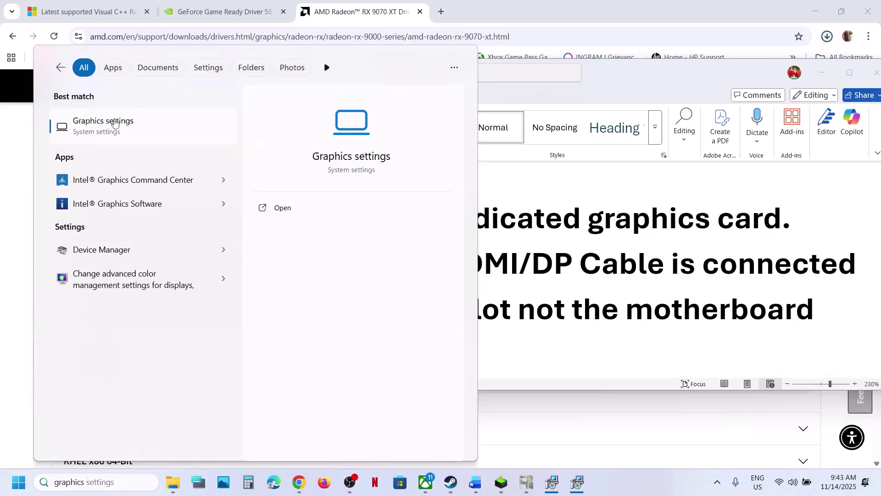
{"action": "left_click", "coordinate": [115, 123]}
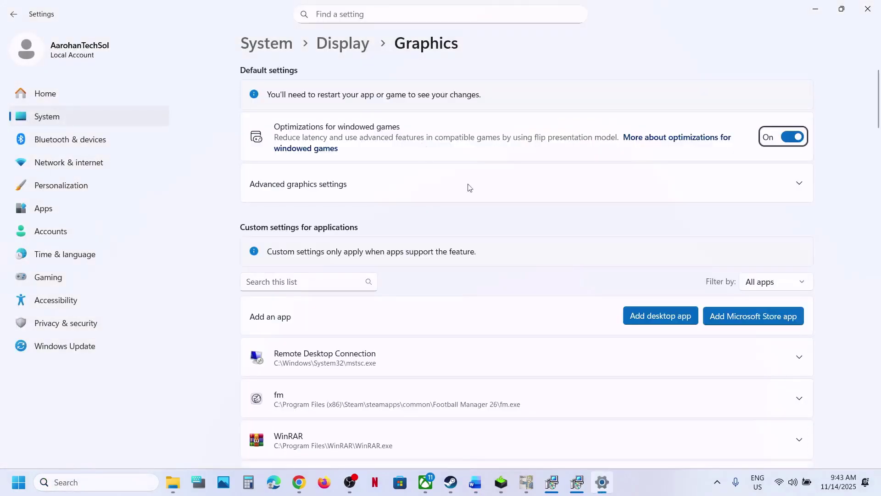
Add the fm application from Steam's common\Football Manager 26 folder as a desktop app in the custom graphics settings
{"action": "left_click", "coordinate": [691, 313]}
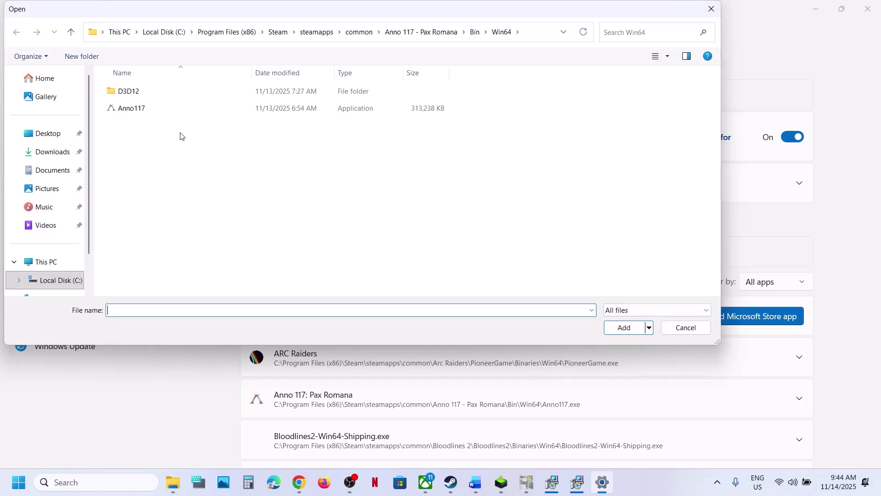
{"action": "left_click", "coordinate": [349, 33]}
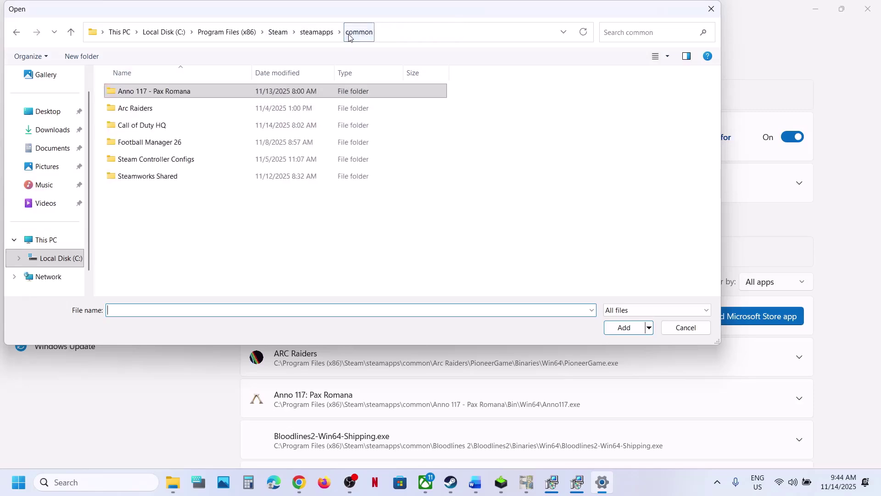
{"action": "double_click", "coordinate": [230, 146]}
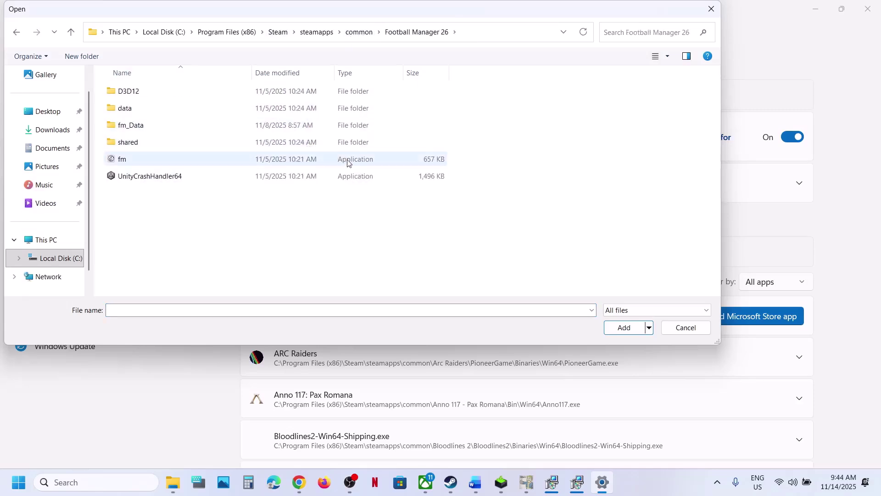
{"action": "left_click", "coordinate": [337, 161]}
{"action": "left_click", "coordinate": [636, 331]}
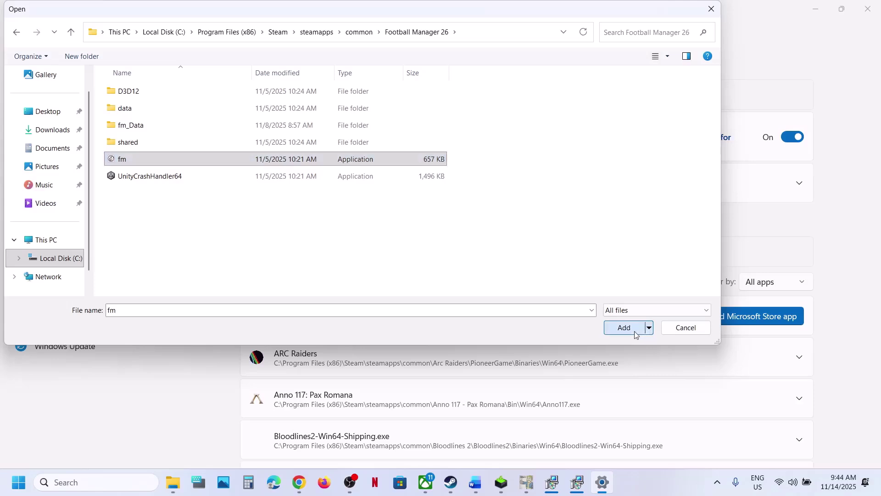
Set Anno 117: Pax Romana's GPU preference to High Performance (NVIDIA GeForce RTX 3050 Laptop GPU) and close Settings
{"action": "scroll", "coordinate": [438, 346], "scroll_direction": "down", "scroll_amount": 4}
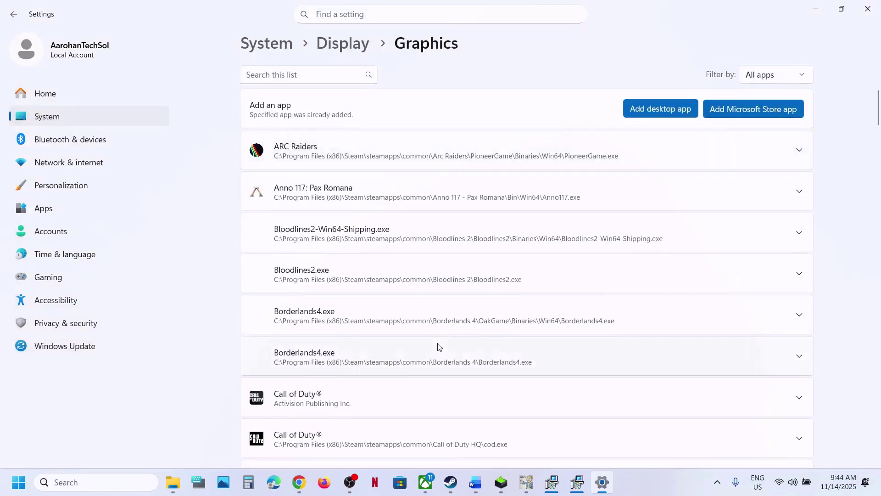
{"action": "scroll", "coordinate": [398, 368], "scroll_direction": "up", "scroll_amount": 2}
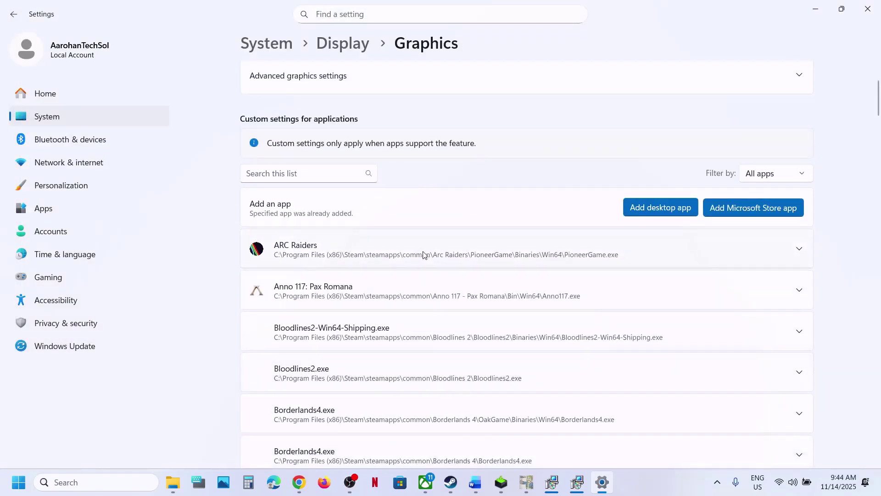
{"action": "left_click", "coordinate": [417, 290]}
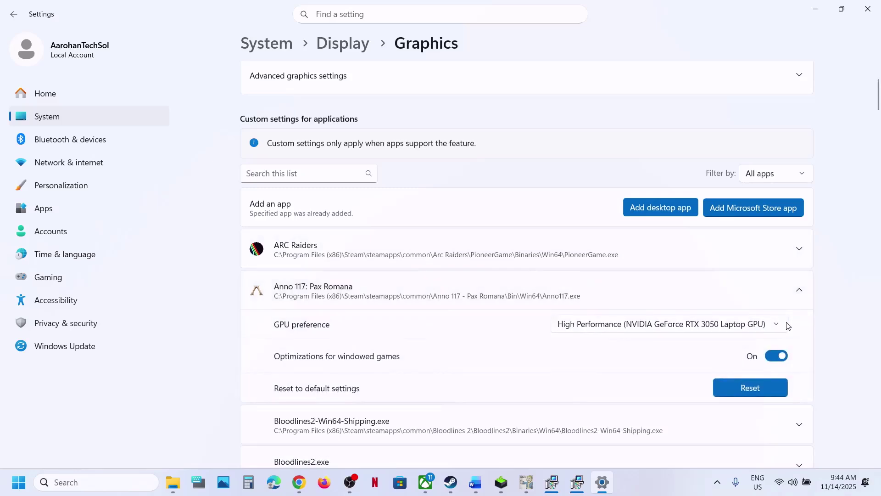
{"action": "left_click", "coordinate": [752, 327]}
{"action": "left_click", "coordinate": [752, 325]}
{"action": "left_click", "coordinate": [877, 12]}
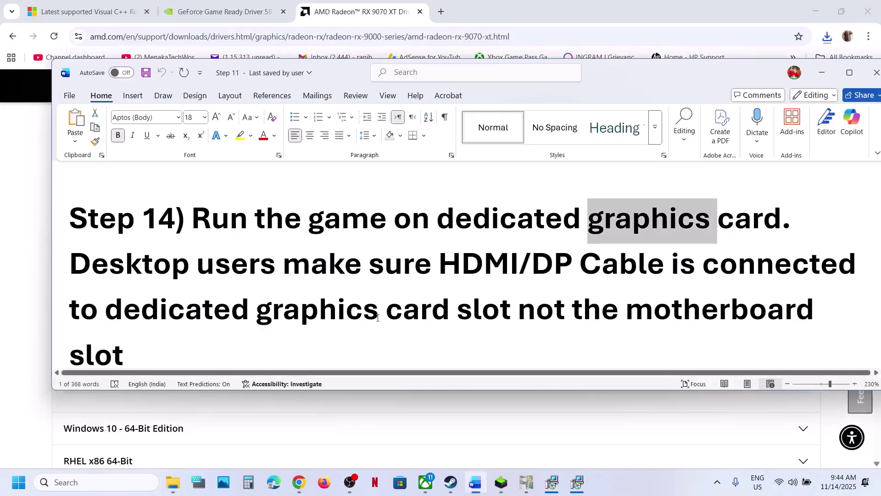
Highlight Step 14's note about connecting the HDMI/DP cable to the dedicated card and move to Step 15
{"action": "left_click_drag", "start_coordinate": [94, 256], "coordinate": [156, 354]}
{"action": "scroll", "coordinate": [155, 336], "scroll_direction": "down", "scroll_amount": 1}
{"action": "scroll", "coordinate": [155, 335], "scroll_direction": "down", "scroll_amount": 3}
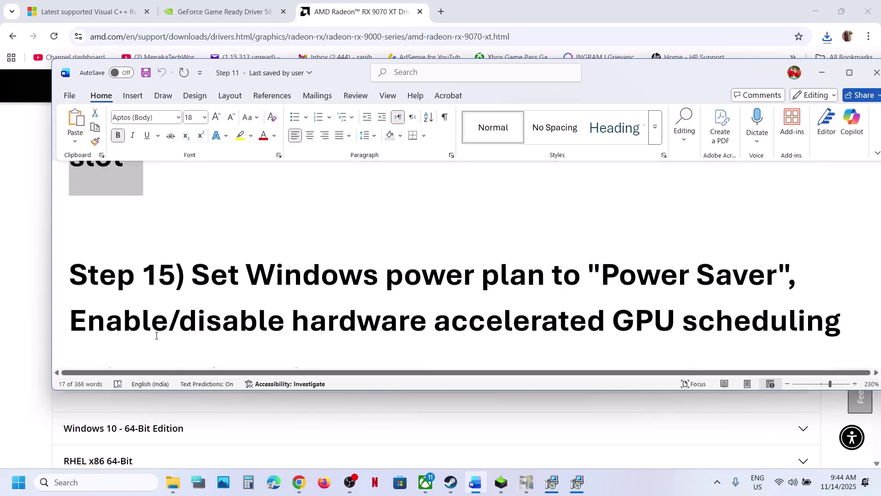
Search Windows for "control", open Control Panel and go to Power Options under Hardware and Sound
{"action": "left_click", "coordinate": [107, 483]}
{"action": "type", "text": "control"}
{"action": "key", "text": "Return"}
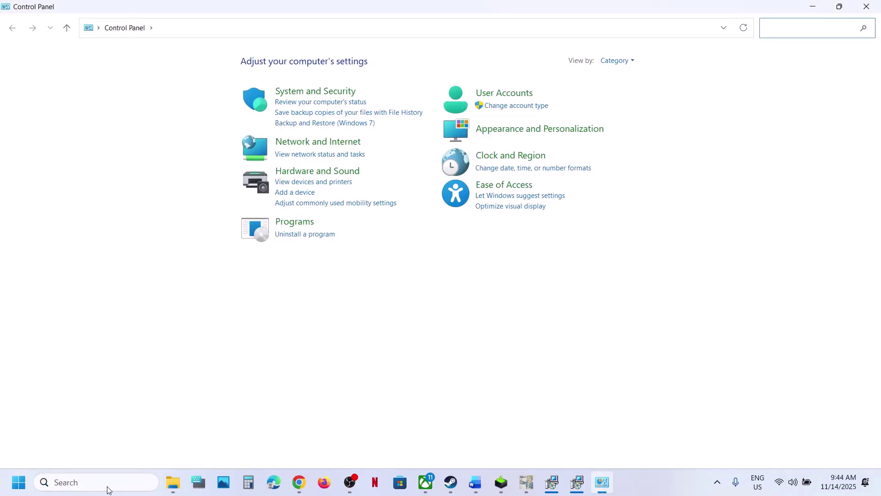
{"action": "left_click", "coordinate": [327, 173]}
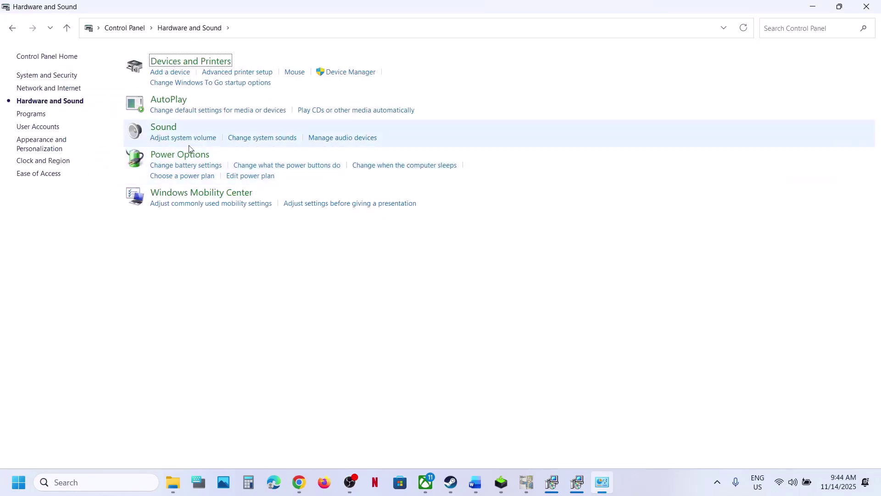
{"action": "left_click", "coordinate": [182, 154]}
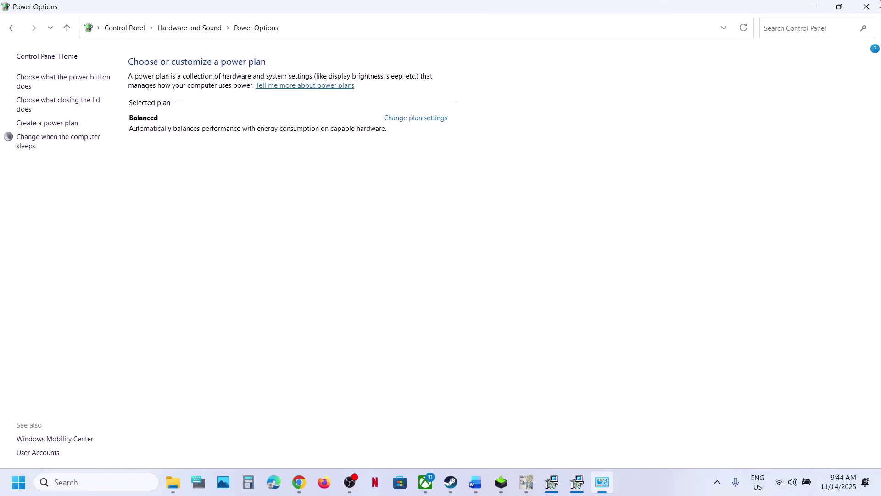
Close Power Options, maximize the Word document and review Step 15's power plan picture down to Step 16
{"action": "left_click", "coordinate": [878, 5]}
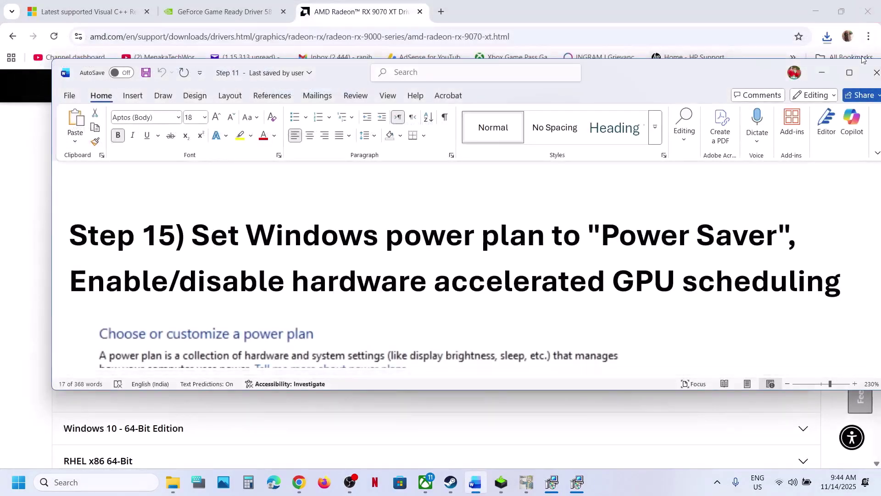
{"action": "left_click", "coordinate": [849, 72]}
{"action": "scroll", "coordinate": [354, 277], "scroll_direction": "down", "scroll_amount": 5}
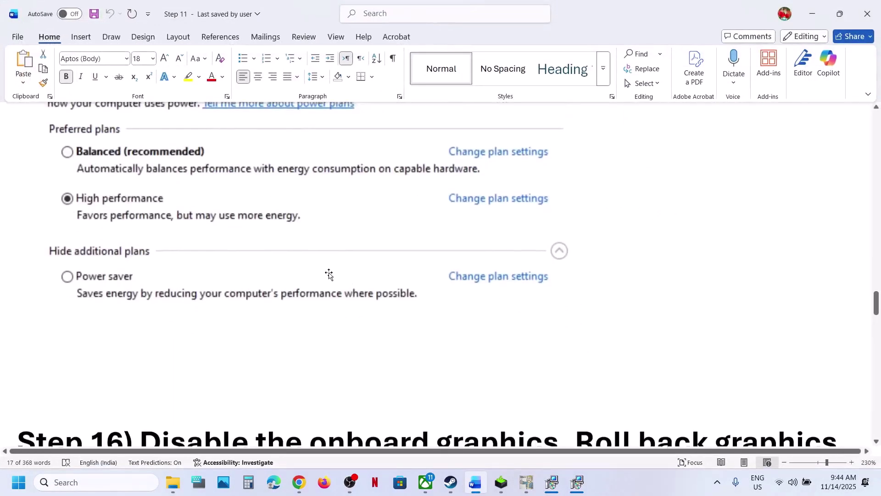
Review Step 15's power plan picture and highlight the line about enabling or disabling hardware accelerated GPU scheduling
{"action": "scroll", "coordinate": [330, 274], "scroll_direction": "up", "scroll_amount": 3}
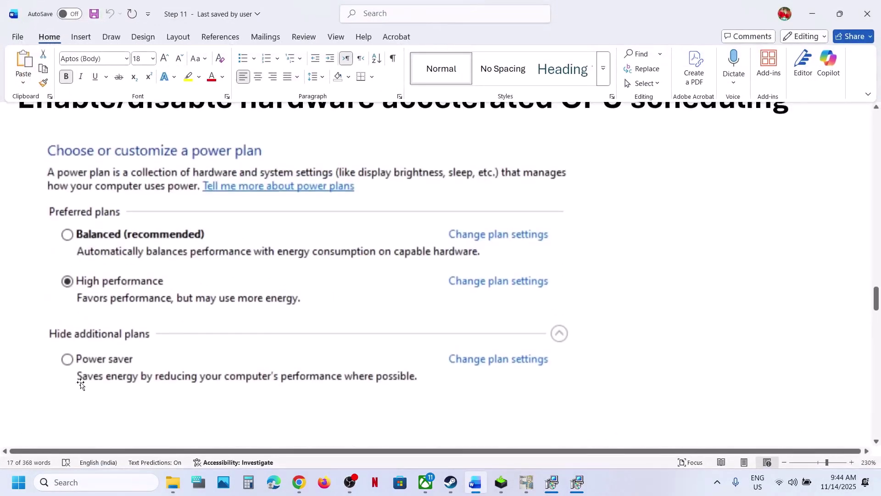
{"action": "left_click", "coordinate": [450, 482]}
{"action": "left_click", "coordinate": [446, 481]}
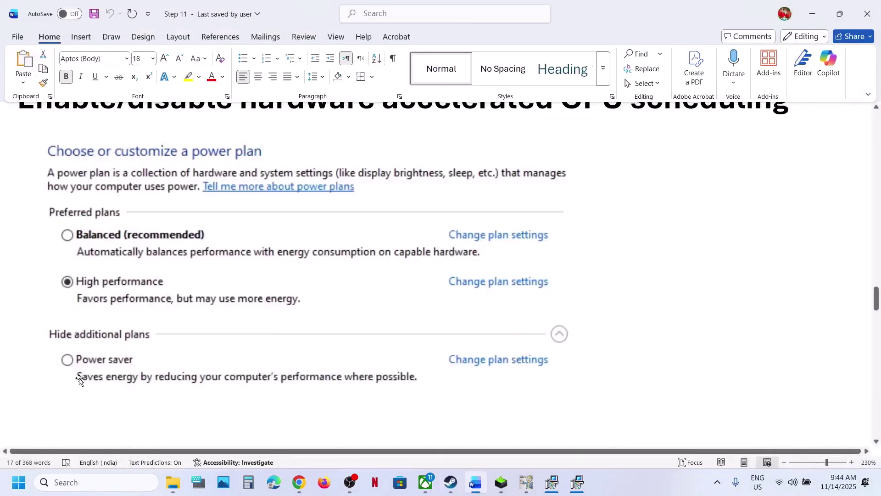
{"action": "scroll", "coordinate": [288, 293], "scroll_direction": "up", "scroll_amount": 2}
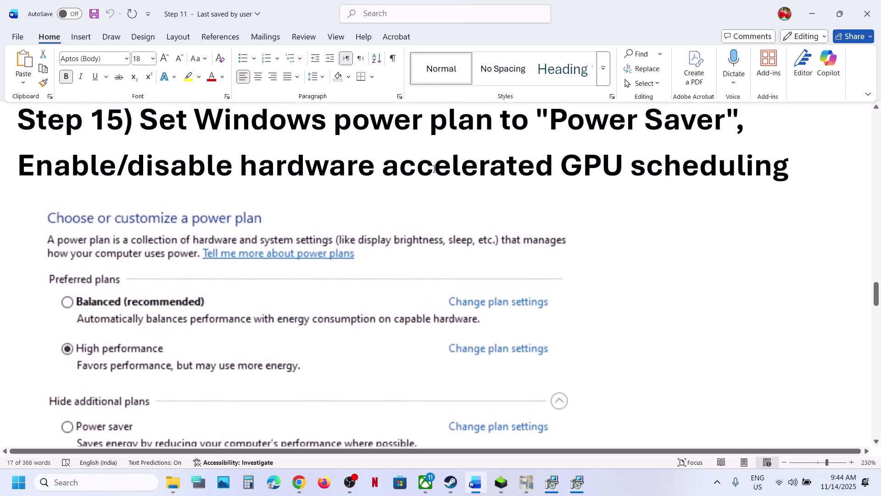
{"action": "left_click_drag", "start_coordinate": [19, 173], "coordinate": [684, 189]}
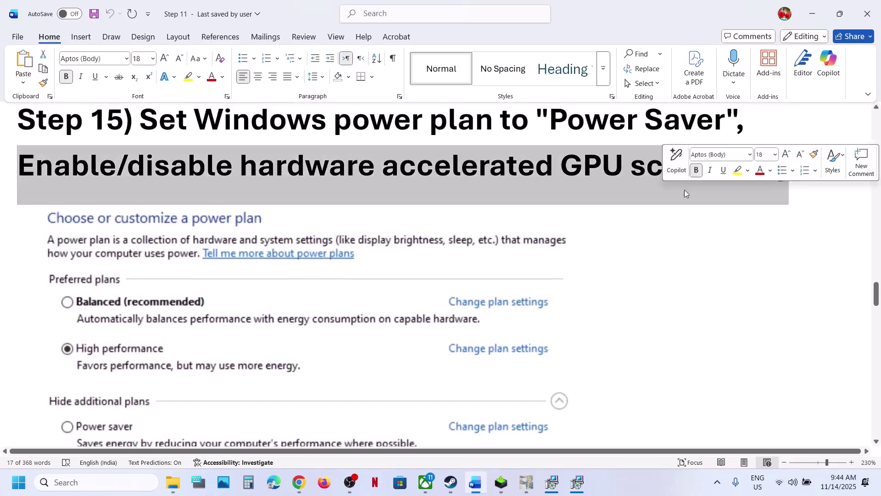
Search Windows for "graphics settings", open the Graphics page and expand the advanced graphics settings
{"action": "left_click", "coordinate": [115, 479]}
{"action": "type", "text": "graphics settings"}
{"action": "key", "text": "Return"}
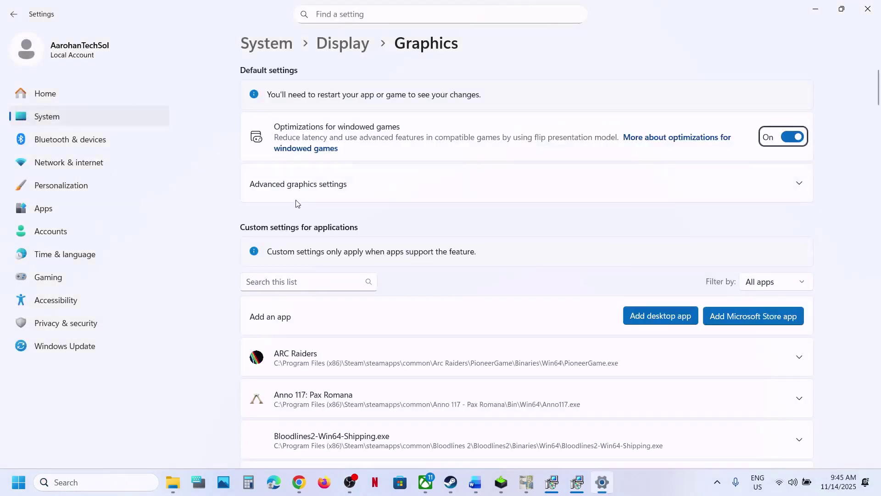
{"action": "left_click", "coordinate": [296, 197]}
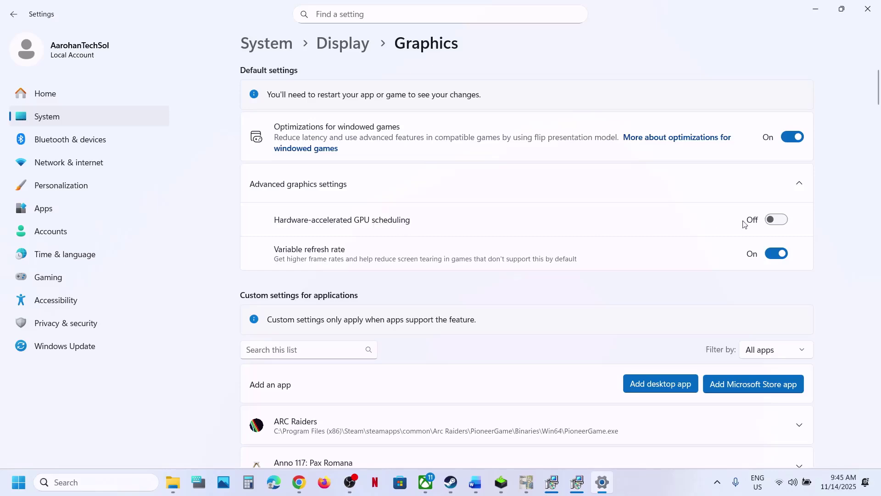
Turn Hardware-accelerated GPU scheduling on, glance at Steam, and switch the scheduling back off
{"action": "left_click", "coordinate": [783, 220]}
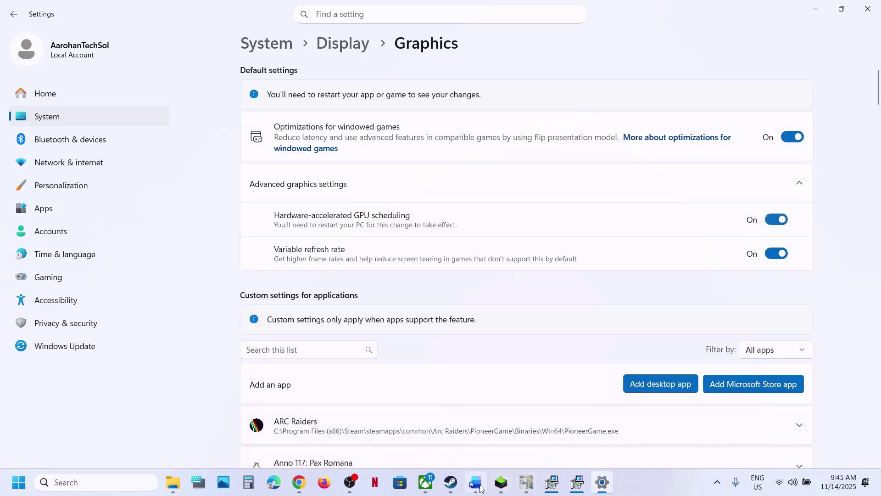
{"action": "left_click", "coordinate": [452, 489]}
{"action": "left_click", "coordinate": [451, 488]}
{"action": "left_click", "coordinate": [775, 221]}
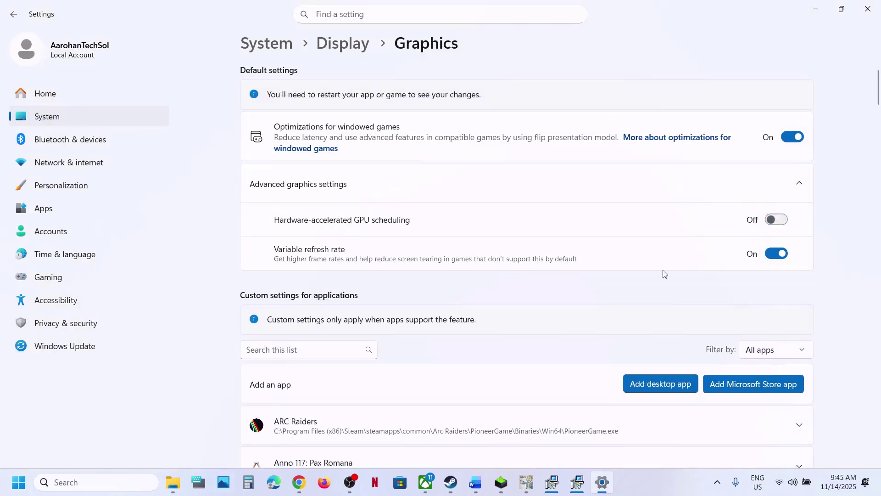
Move to Step 16 in the Word document and open Device Manager to select Intel(R) Iris(R) Xe Graphics under Display adapters
{"action": "left_click", "coordinate": [478, 482]}
{"action": "scroll", "coordinate": [338, 298], "scroll_direction": "down", "scroll_amount": 5}
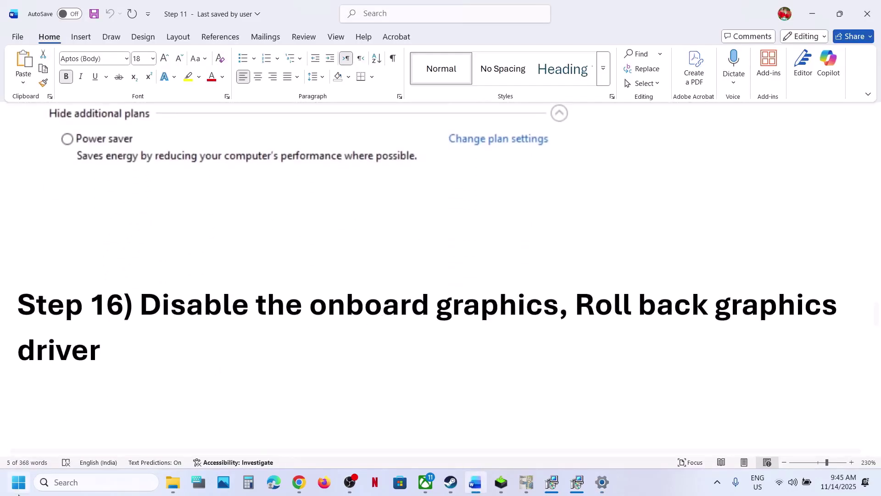
{"action": "right_click", "coordinate": [18, 482]}
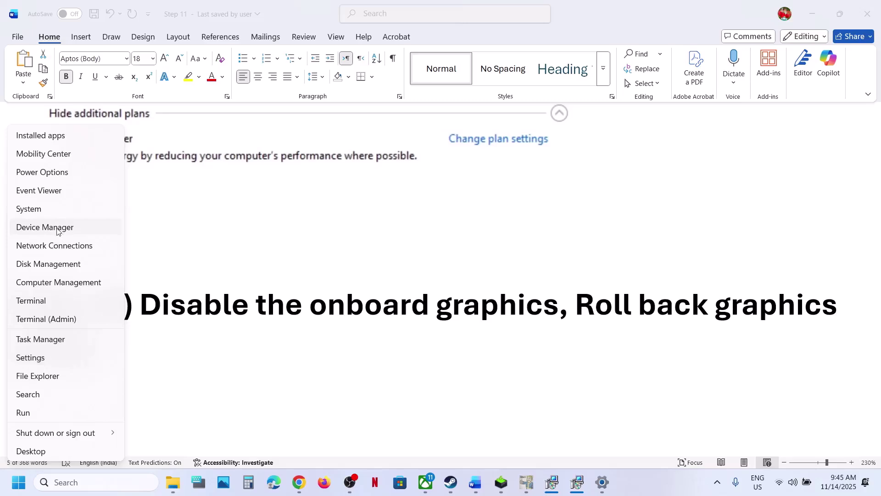
{"action": "left_click", "coordinate": [57, 229]}
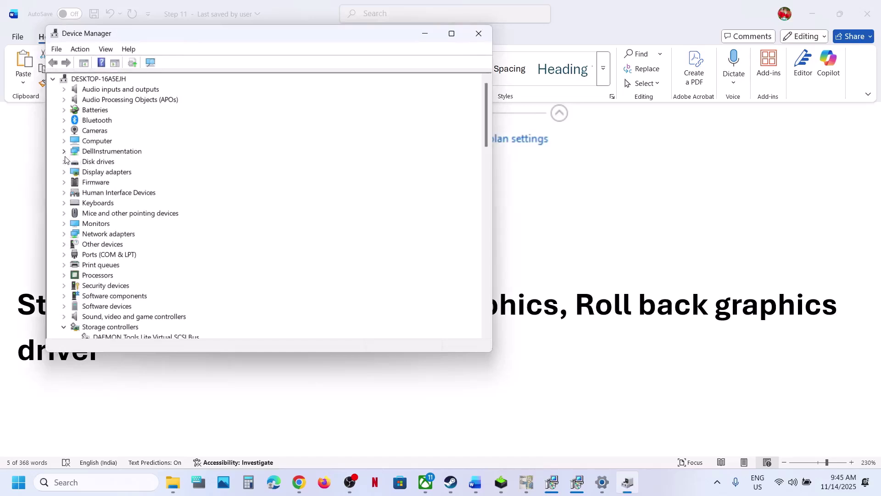
{"action": "left_click", "coordinate": [64, 171]}
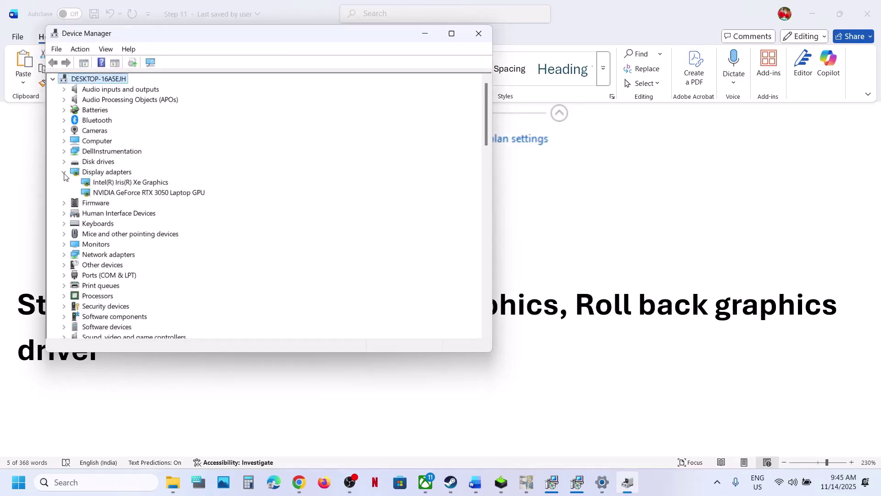
{"action": "left_click", "coordinate": [127, 183]}
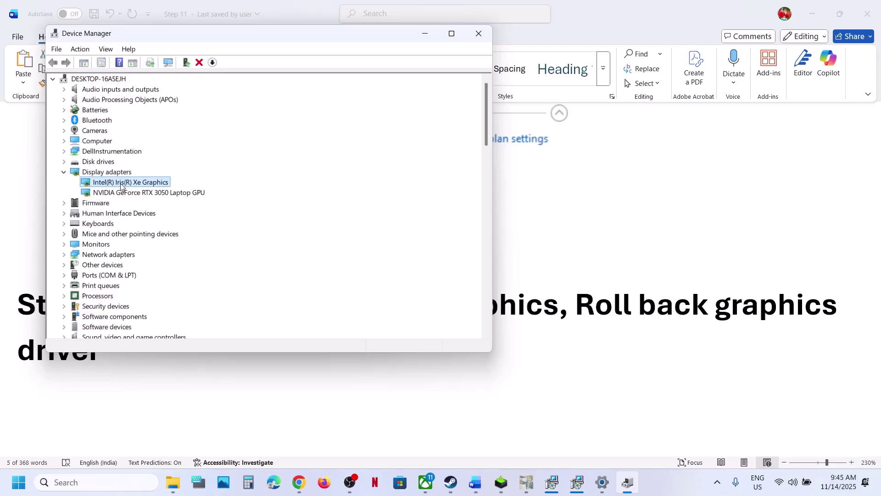
Bring up the device options for Intel(R) Iris(R) Xe Graphics, check Steam, and close Device Manager without disabling the adapter
{"action": "right_click", "coordinate": [121, 185]}
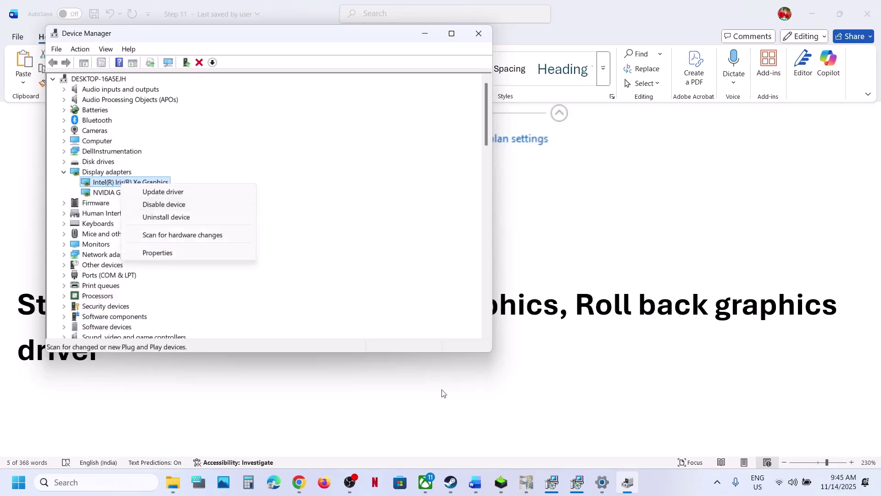
{"action": "left_click", "coordinate": [451, 483]}
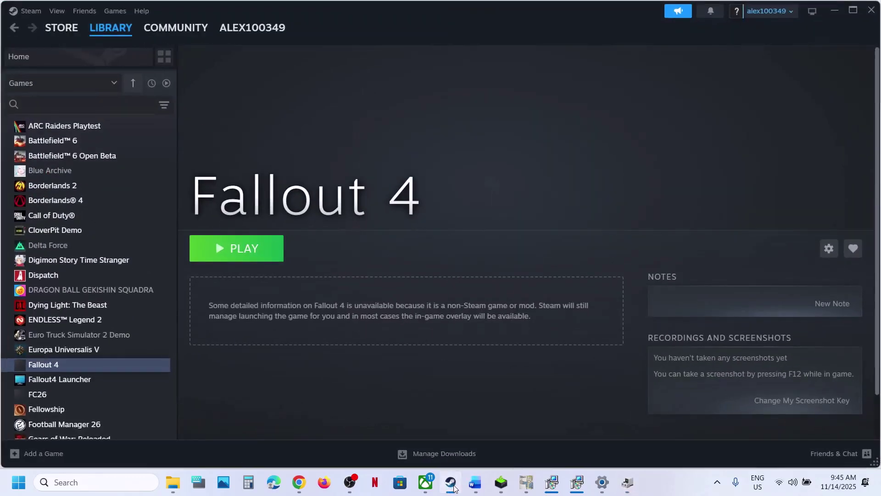
{"action": "left_click", "coordinate": [453, 487]}
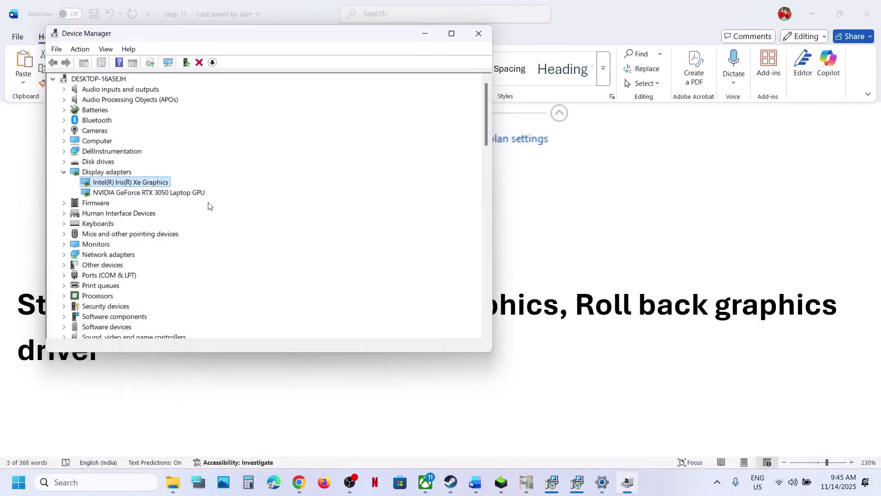
{"action": "right_click", "coordinate": [127, 184]}
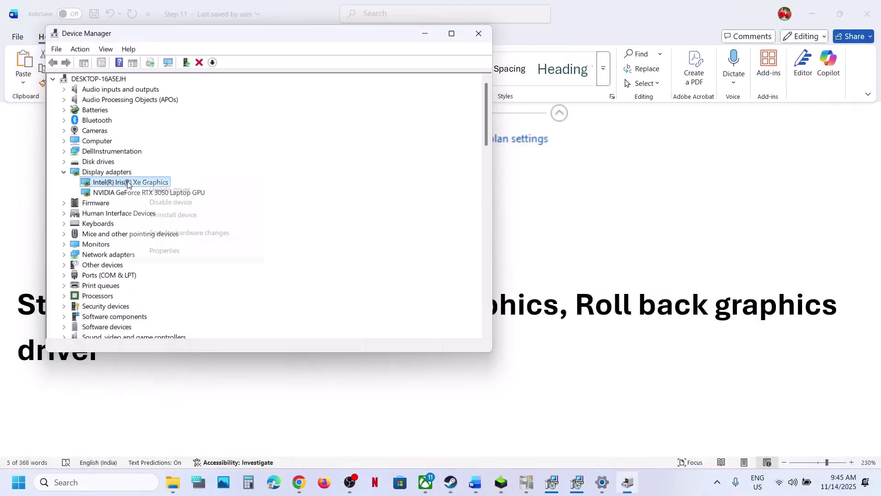
{"action": "left_click", "coordinate": [291, 147]}
{"action": "left_click", "coordinate": [479, 33]}
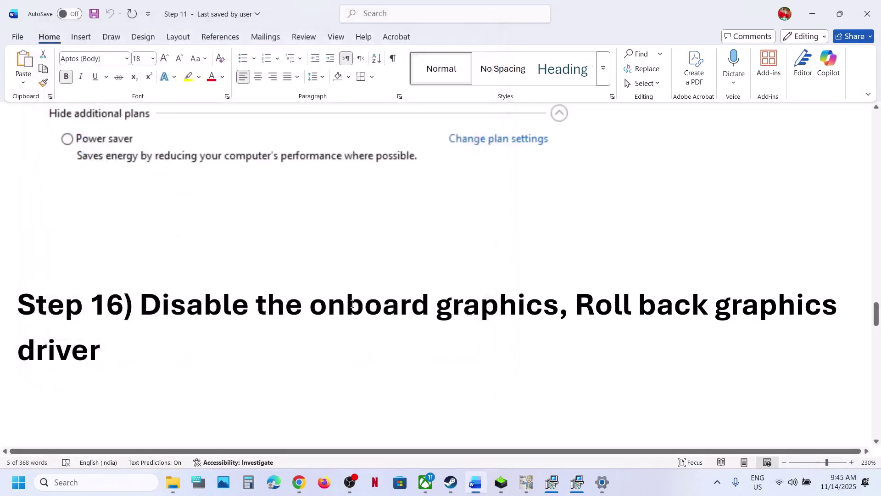
Highlight Step 16's "Roll back graphics driver" and expand the older driver versions on NVIDIA's driver results page in Chrome
{"action": "left_click_drag", "start_coordinate": [574, 308], "coordinate": [147, 350]}
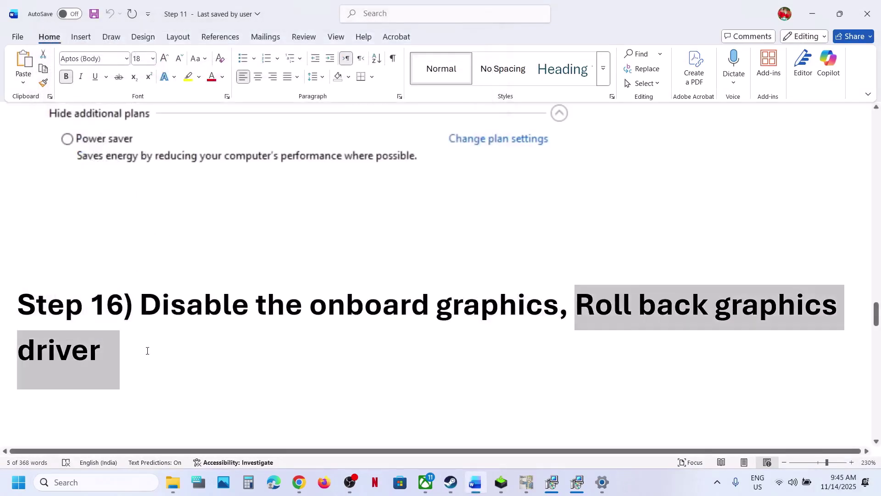
{"action": "left_click", "coordinate": [294, 485]}
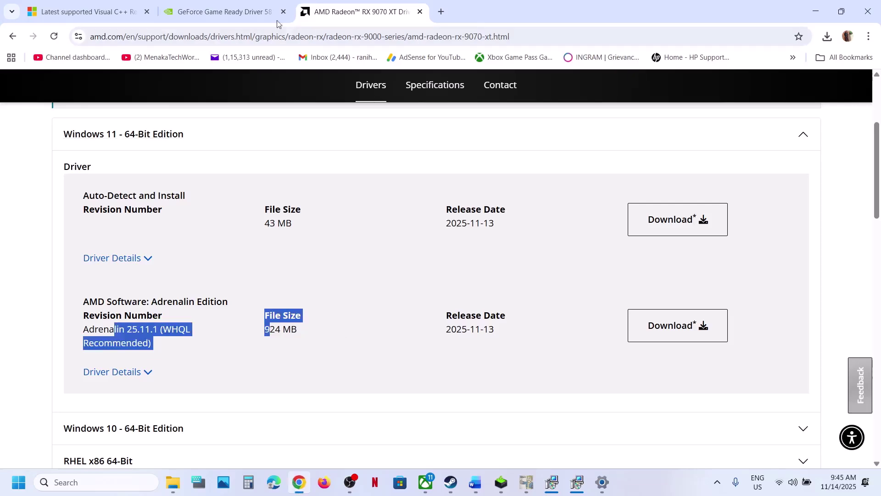
{"action": "left_click", "coordinate": [237, 6]}
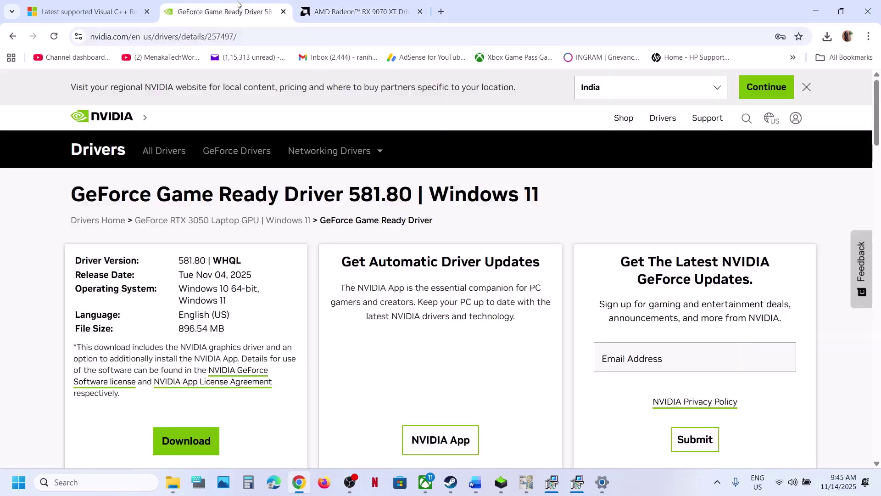
{"action": "left_click", "coordinate": [12, 36]}
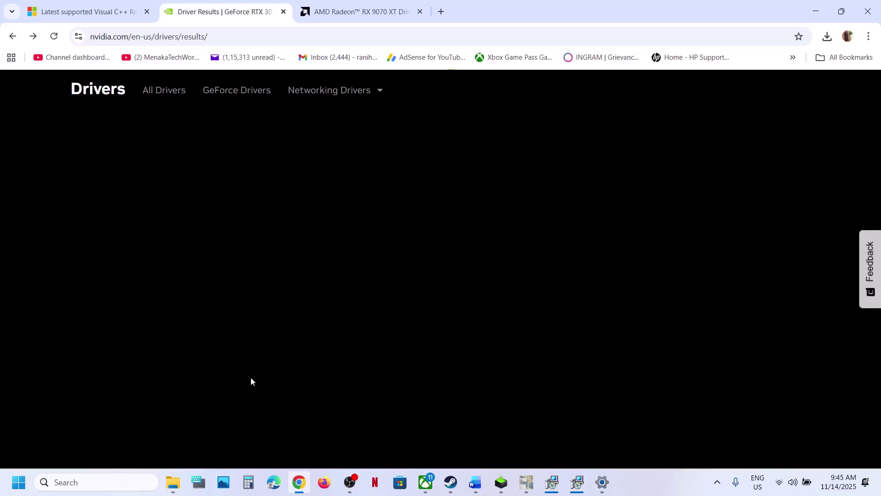
{"action": "scroll", "coordinate": [250, 377], "scroll_direction": "down", "scroll_amount": 3}
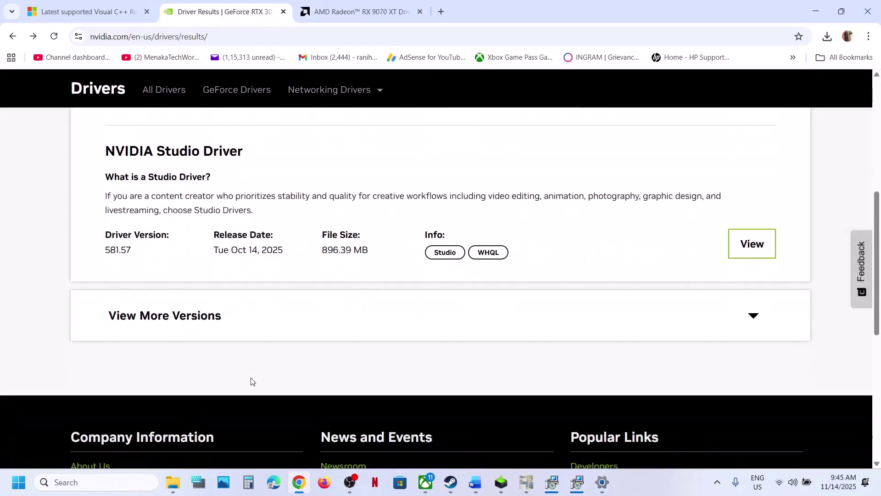
{"action": "left_click", "coordinate": [182, 321]}
{"action": "scroll", "coordinate": [194, 274], "scroll_direction": "down", "scroll_amount": 3}
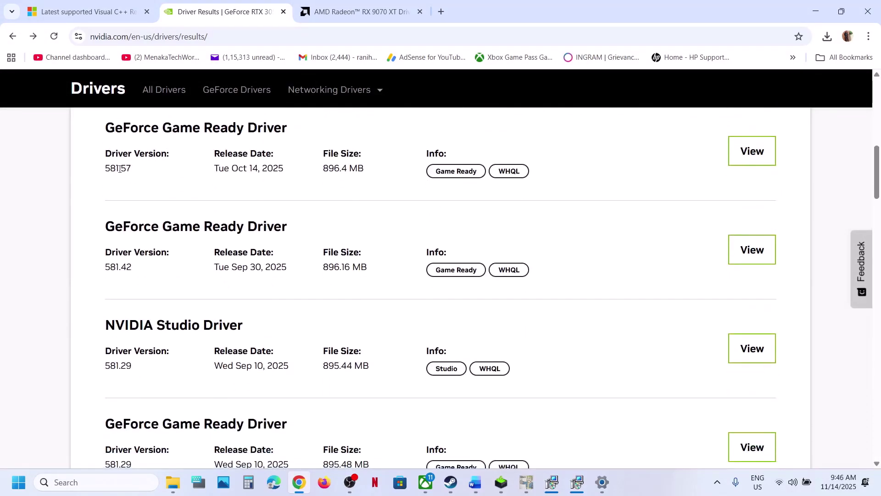
Highlight Game Ready Driver versions 581.57 and 581.42, and check the NVIDIA installer's clean installation option
{"action": "left_click_drag", "start_coordinate": [116, 163], "coordinate": [160, 178]}
{"action": "left_click_drag", "start_coordinate": [119, 267], "coordinate": [181, 271]}
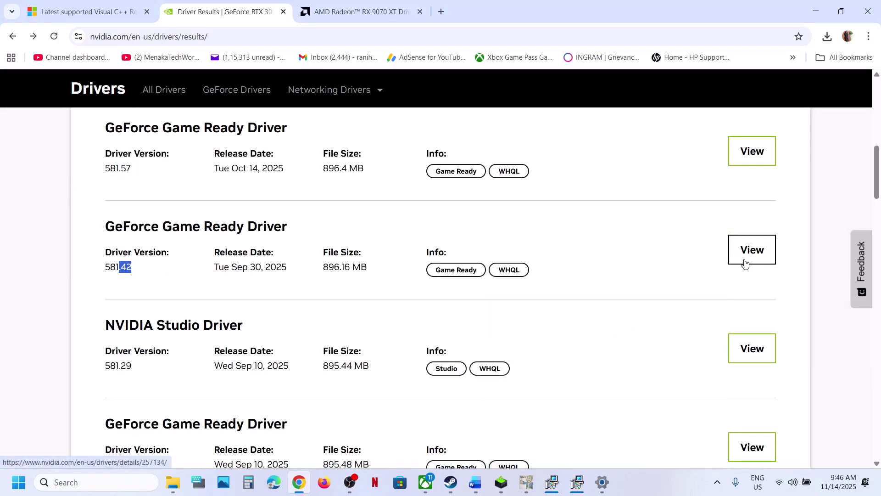
{"action": "left_click", "coordinate": [501, 482]}
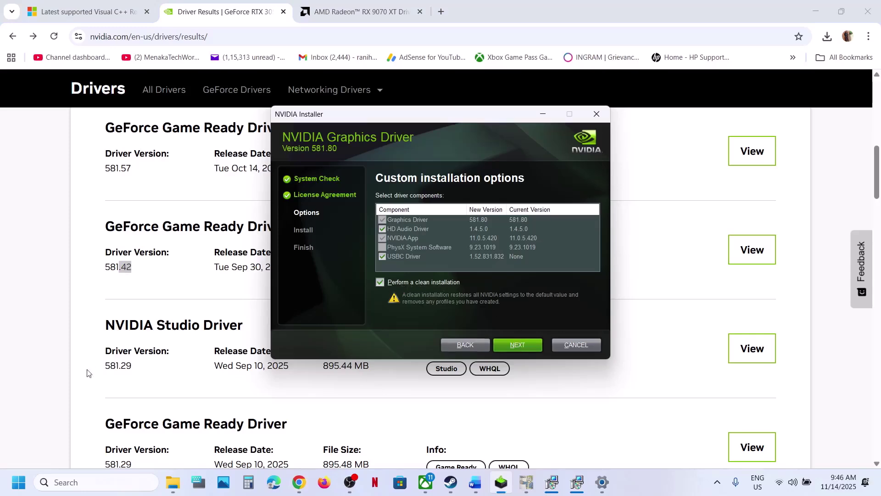
{"action": "left_click", "coordinate": [71, 373]}
Open the AMD Radeon RX 9070 XT previous drivers for Windows 11 and highlight Adrenalin 25.10.2 and 25.9.2
{"action": "left_click", "coordinate": [318, 13]}
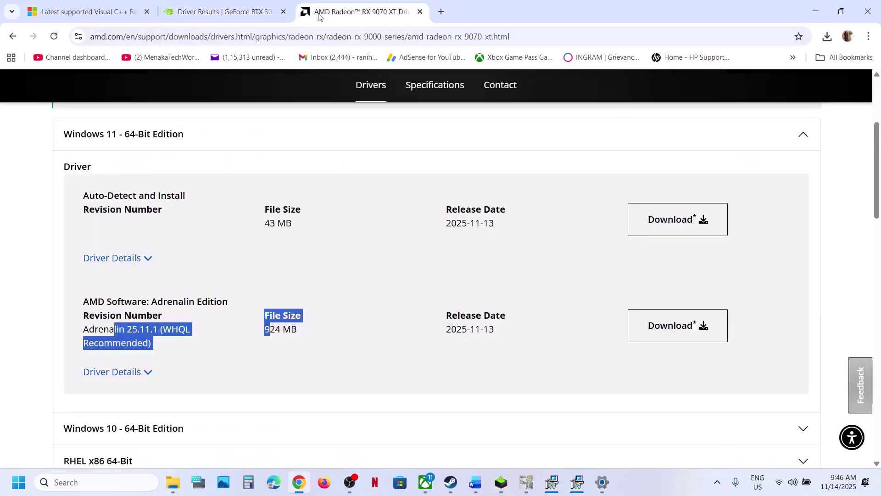
{"action": "scroll", "coordinate": [182, 347], "scroll_direction": "down", "scroll_amount": 5}
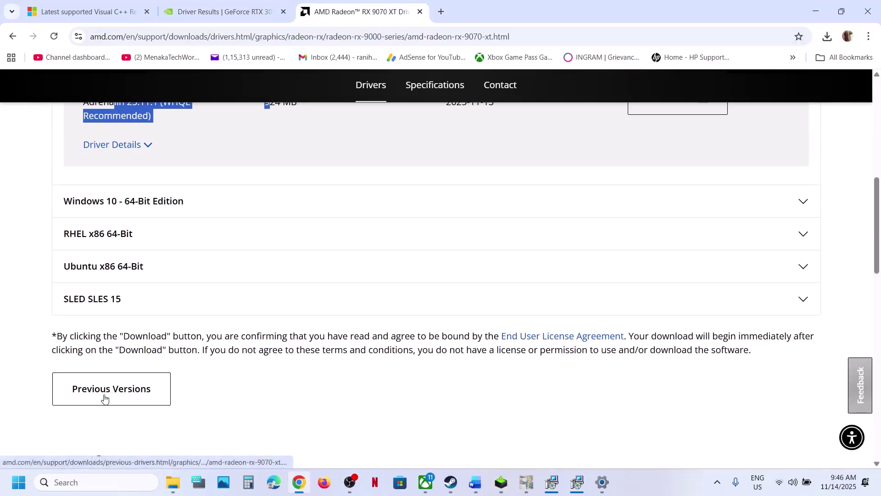
{"action": "left_click", "coordinate": [105, 397]}
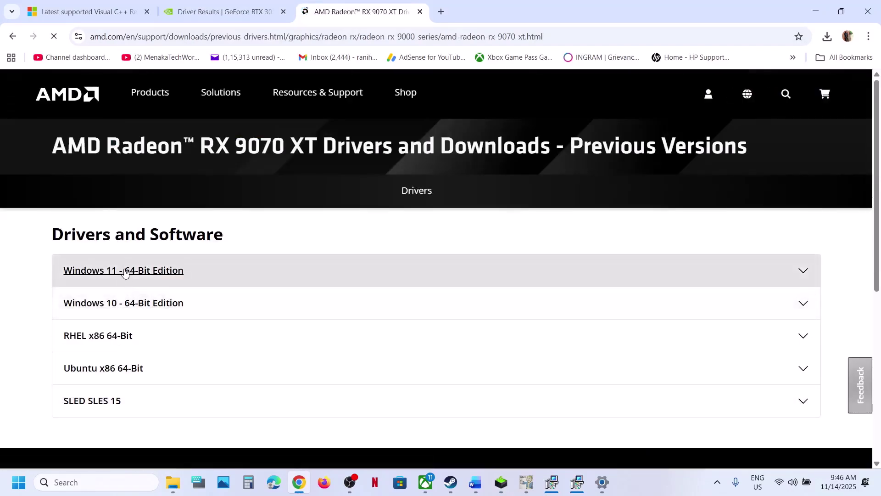
{"action": "left_click", "coordinate": [124, 271]}
{"action": "scroll", "coordinate": [125, 271], "scroll_direction": "down", "scroll_amount": 2}
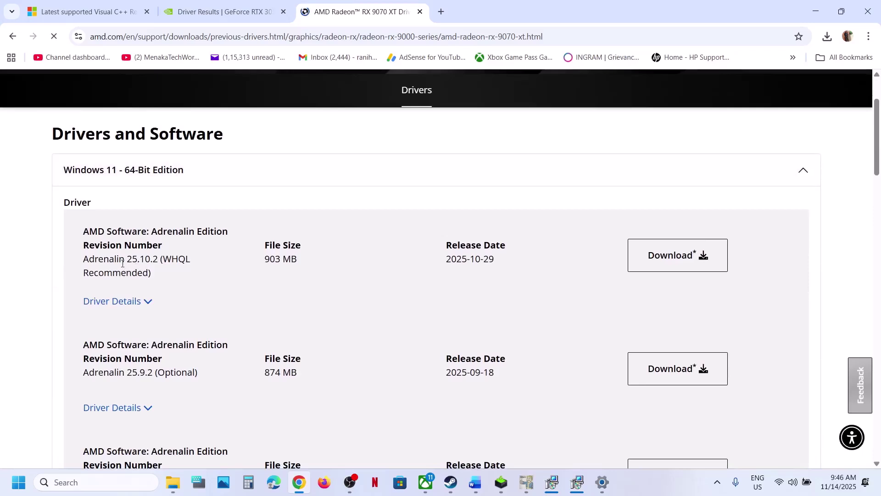
{"action": "left_click_drag", "start_coordinate": [127, 259], "coordinate": [216, 262]}
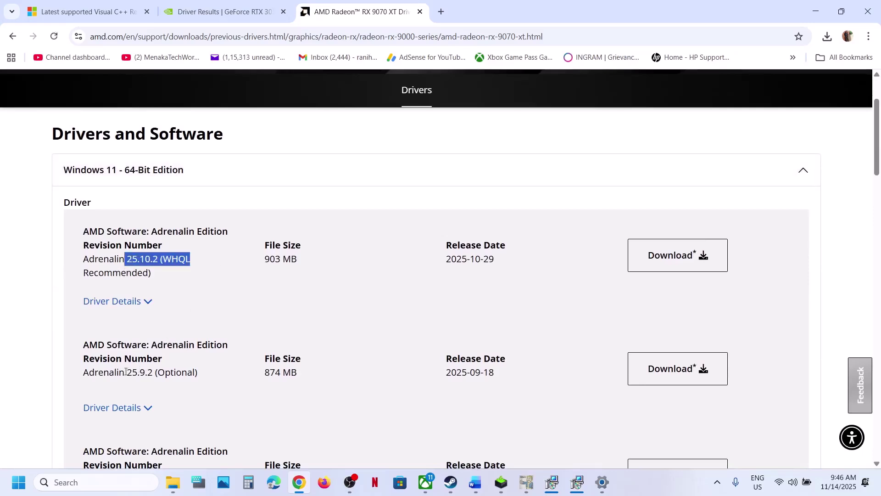
{"action": "left_click_drag", "start_coordinate": [126, 371], "coordinate": [171, 372]}
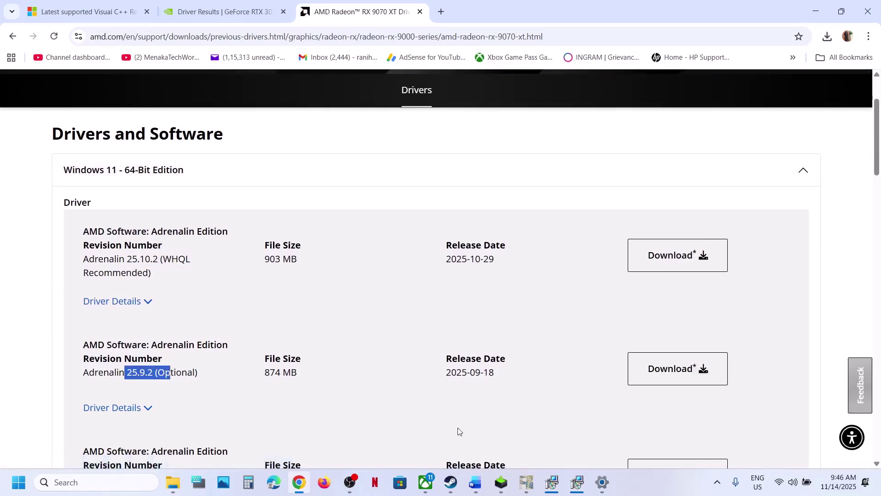
Switch to the Word notes, copy "View Advanced system settings" from the virtual memory section, and open that result through Windows search
{"action": "left_click", "coordinate": [474, 492]}
{"action": "scroll", "coordinate": [345, 279], "scroll_direction": "down", "scroll_amount": 5}
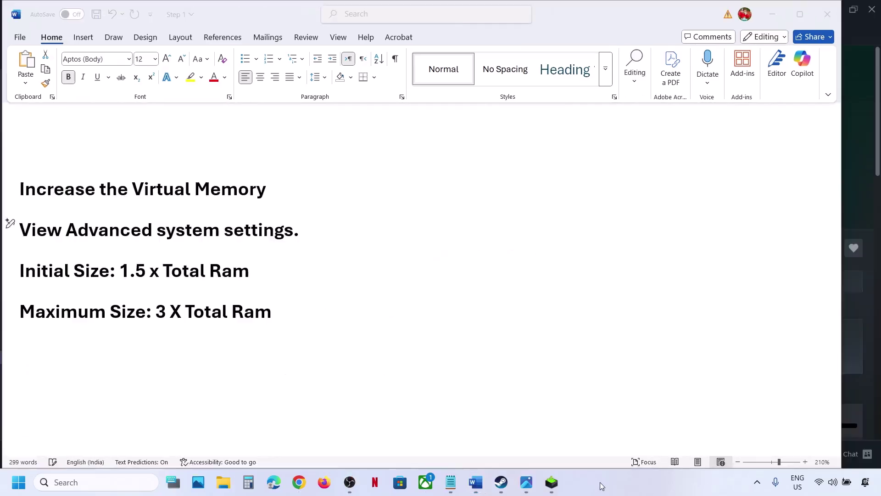
{"action": "triple_click", "coordinate": [271, 225]}
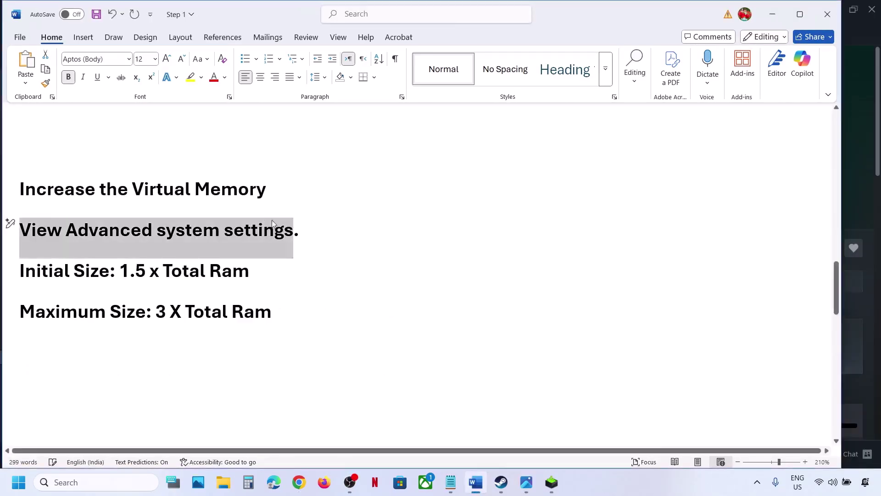
{"action": "right_click", "coordinate": [163, 230]}
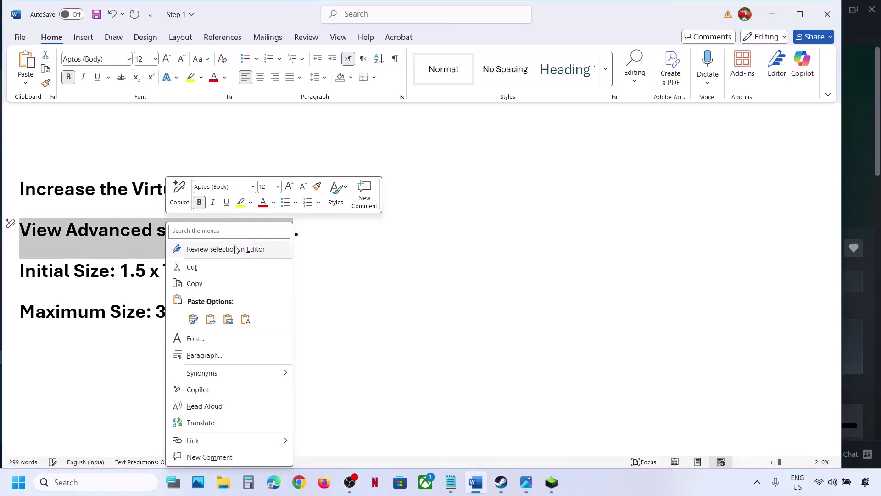
{"action": "left_click", "coordinate": [207, 282]}
{"action": "left_click", "coordinate": [115, 482]}
{"action": "key", "text": "ctrl+v"}
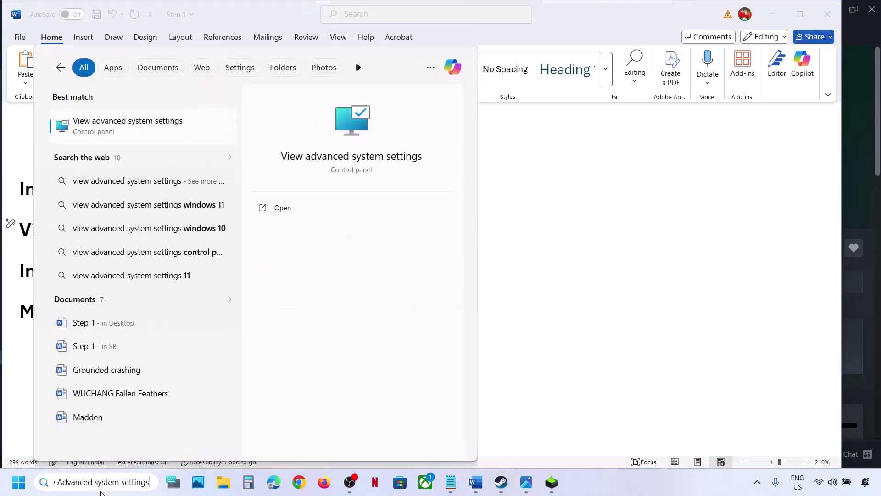
{"action": "left_click", "coordinate": [146, 133]}
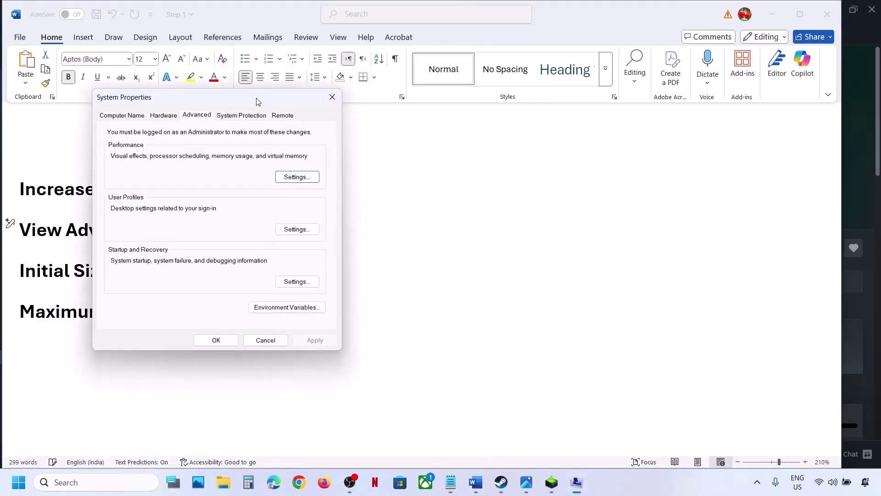
Open the Virtual Memory settings from the Performance options, disable automatic paging file management, and choose Custom size for drive C:
{"action": "left_click_drag", "start_coordinate": [256, 98], "coordinate": [718, 143]}
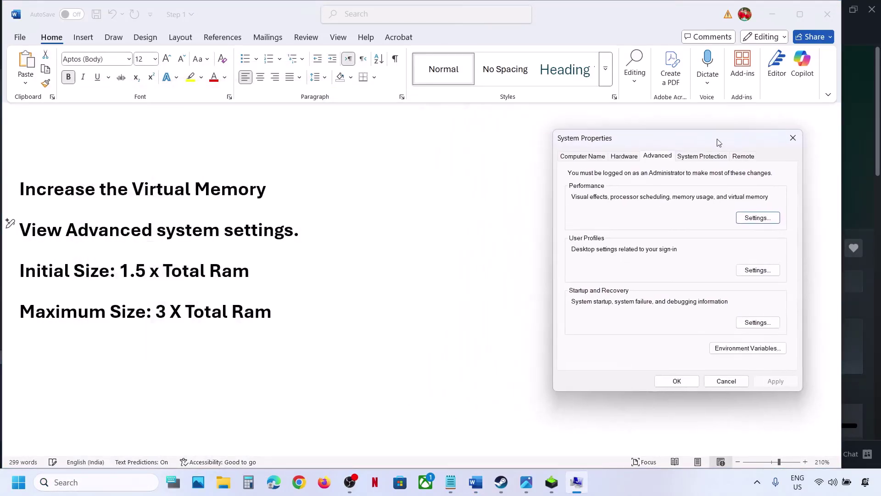
{"action": "left_click", "coordinate": [771, 218]}
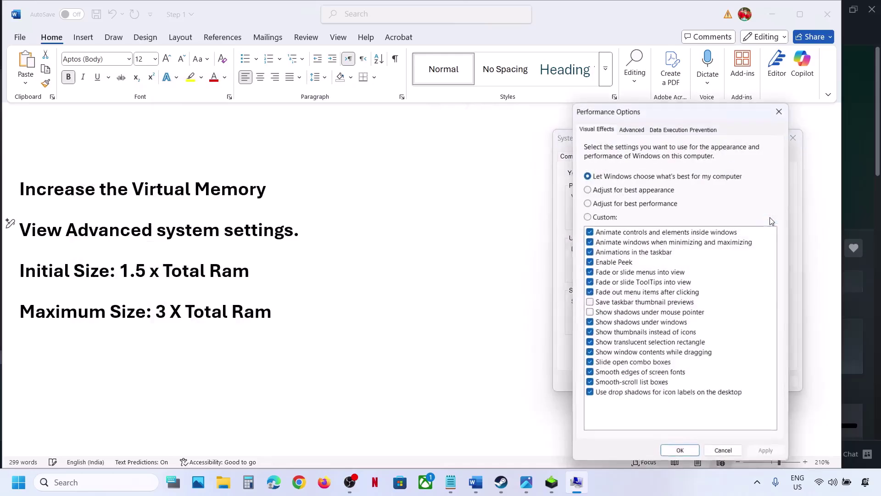
{"action": "left_click", "coordinate": [631, 131]}
{"action": "left_click", "coordinate": [749, 284]}
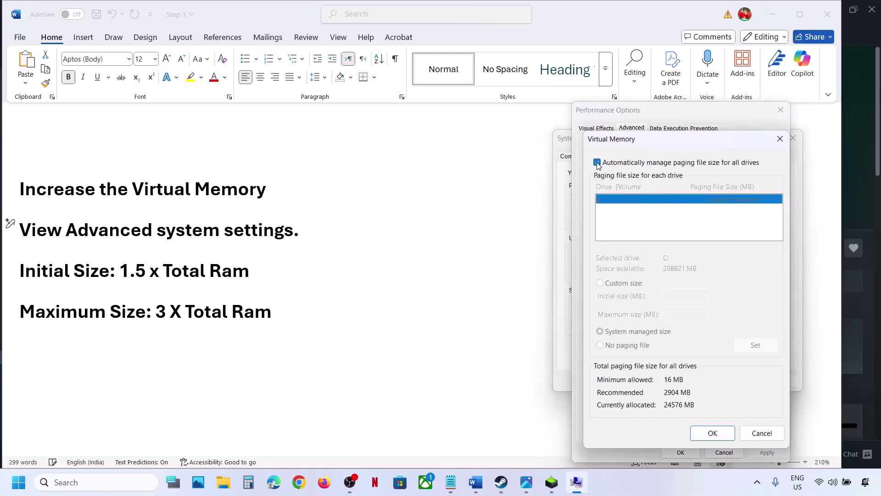
{"action": "left_click", "coordinate": [597, 163]}
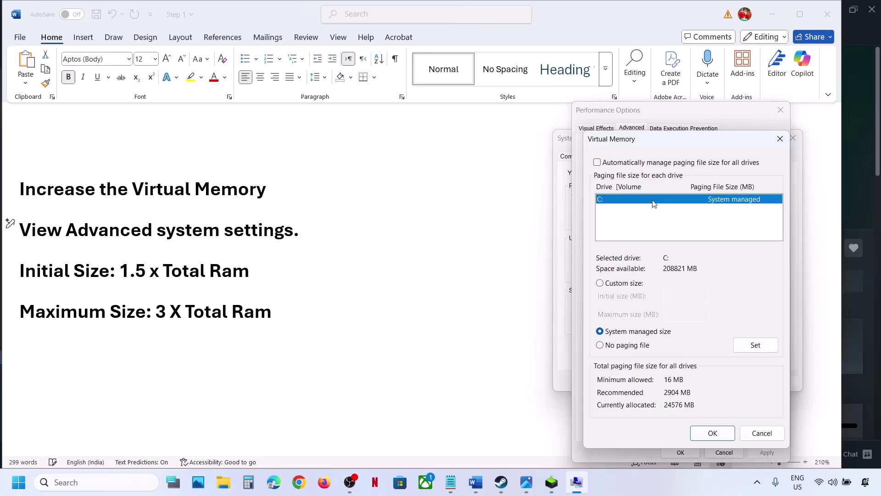
{"action": "left_click", "coordinate": [602, 284]}
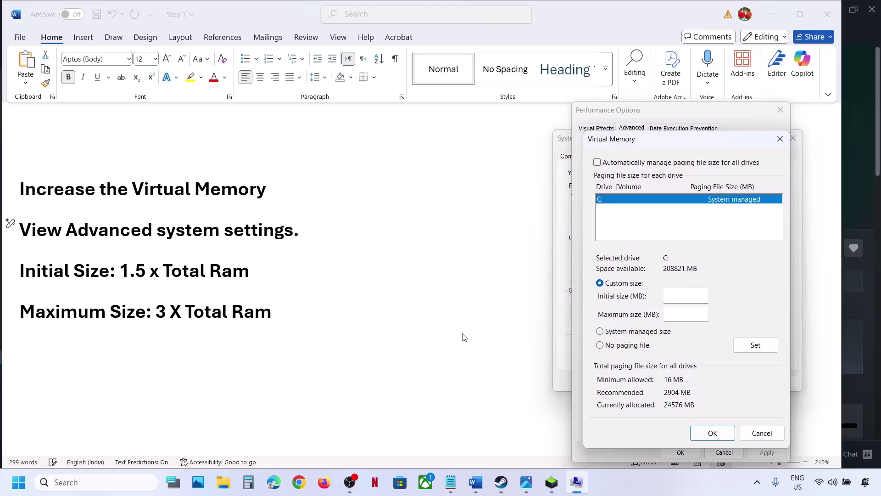
Open Windows Settings alongside the Virtual Memory dialog
{"action": "key", "text": "super+i"}
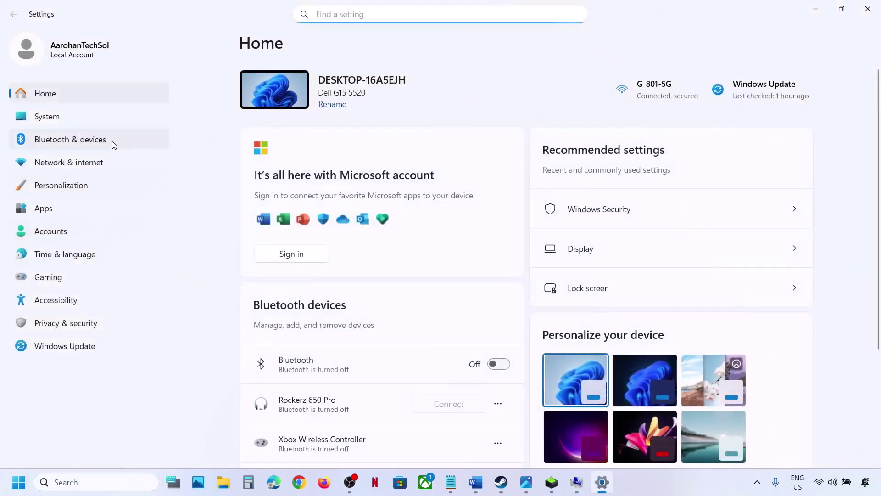